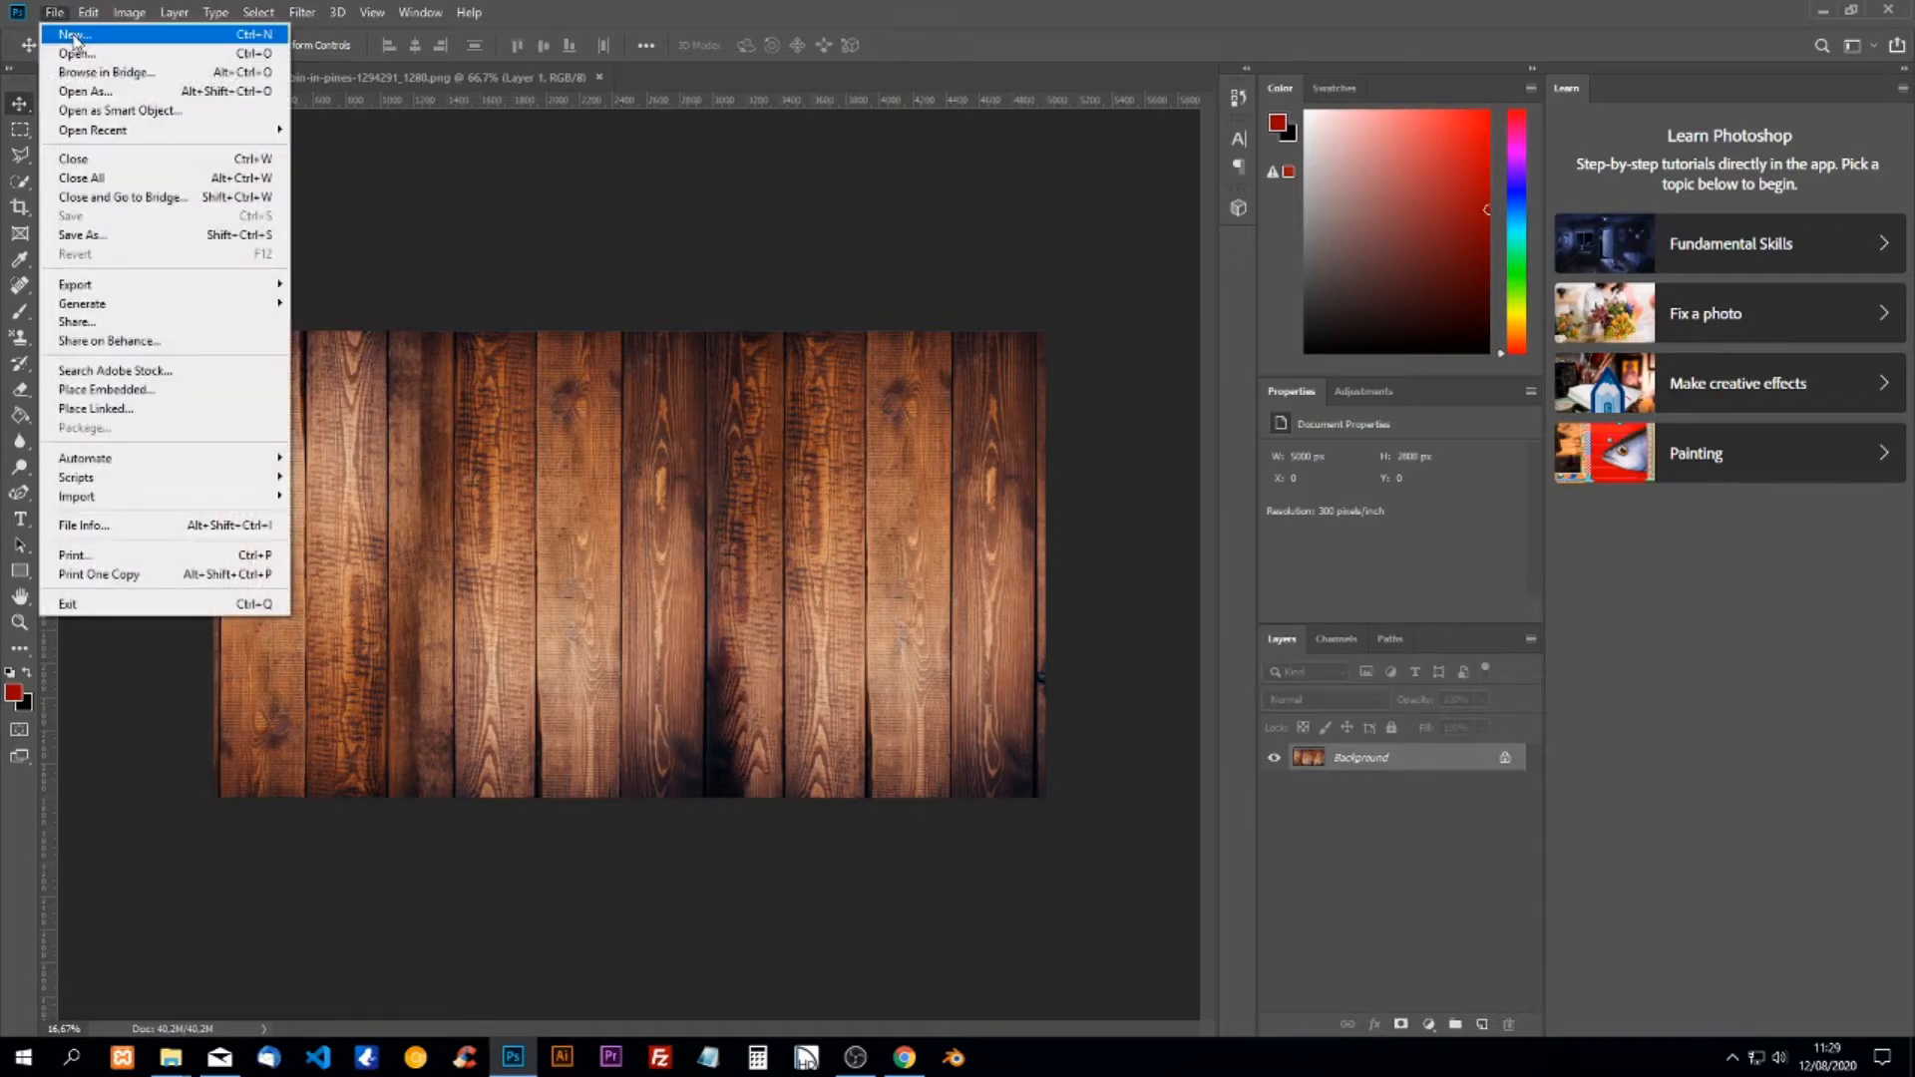
Create a new 1920 × 1080 px document at 72 ppi with a white background and unlock its background layer.
click(75, 30)
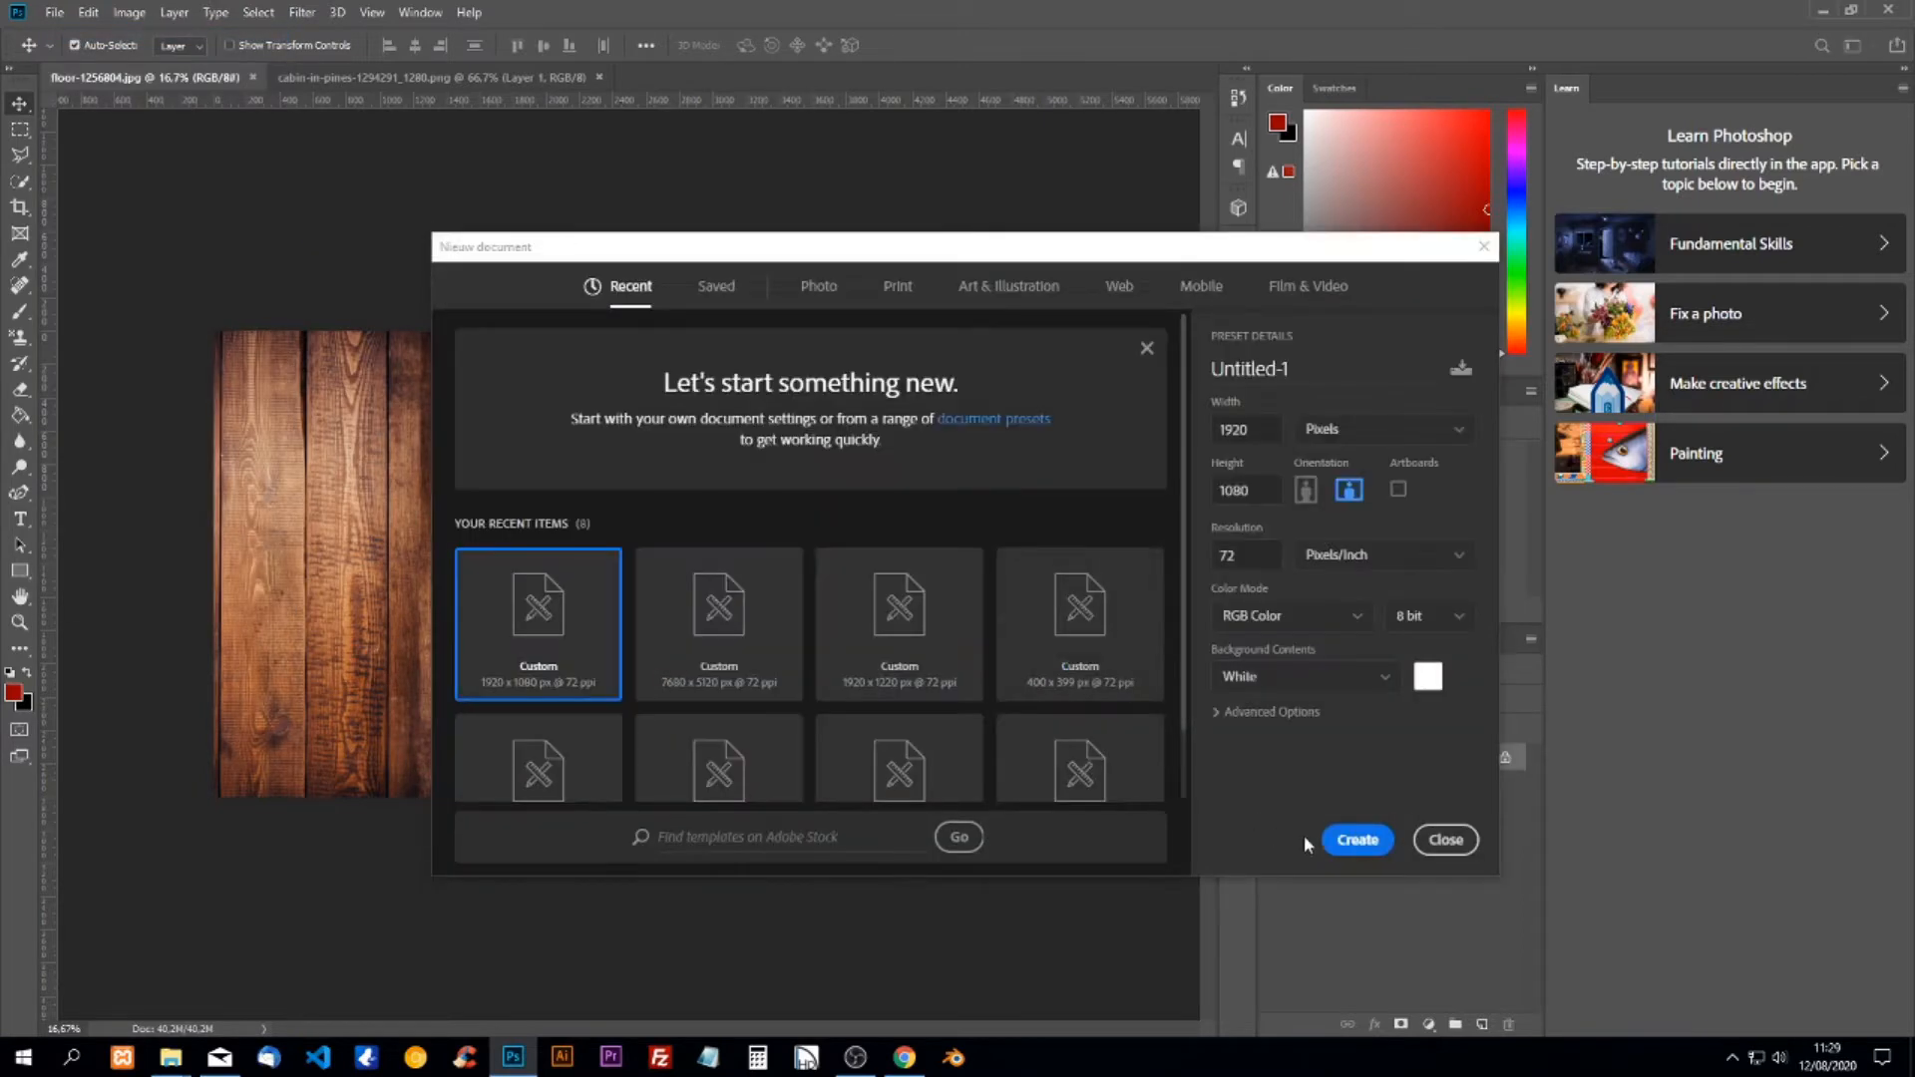
click(1357, 840)
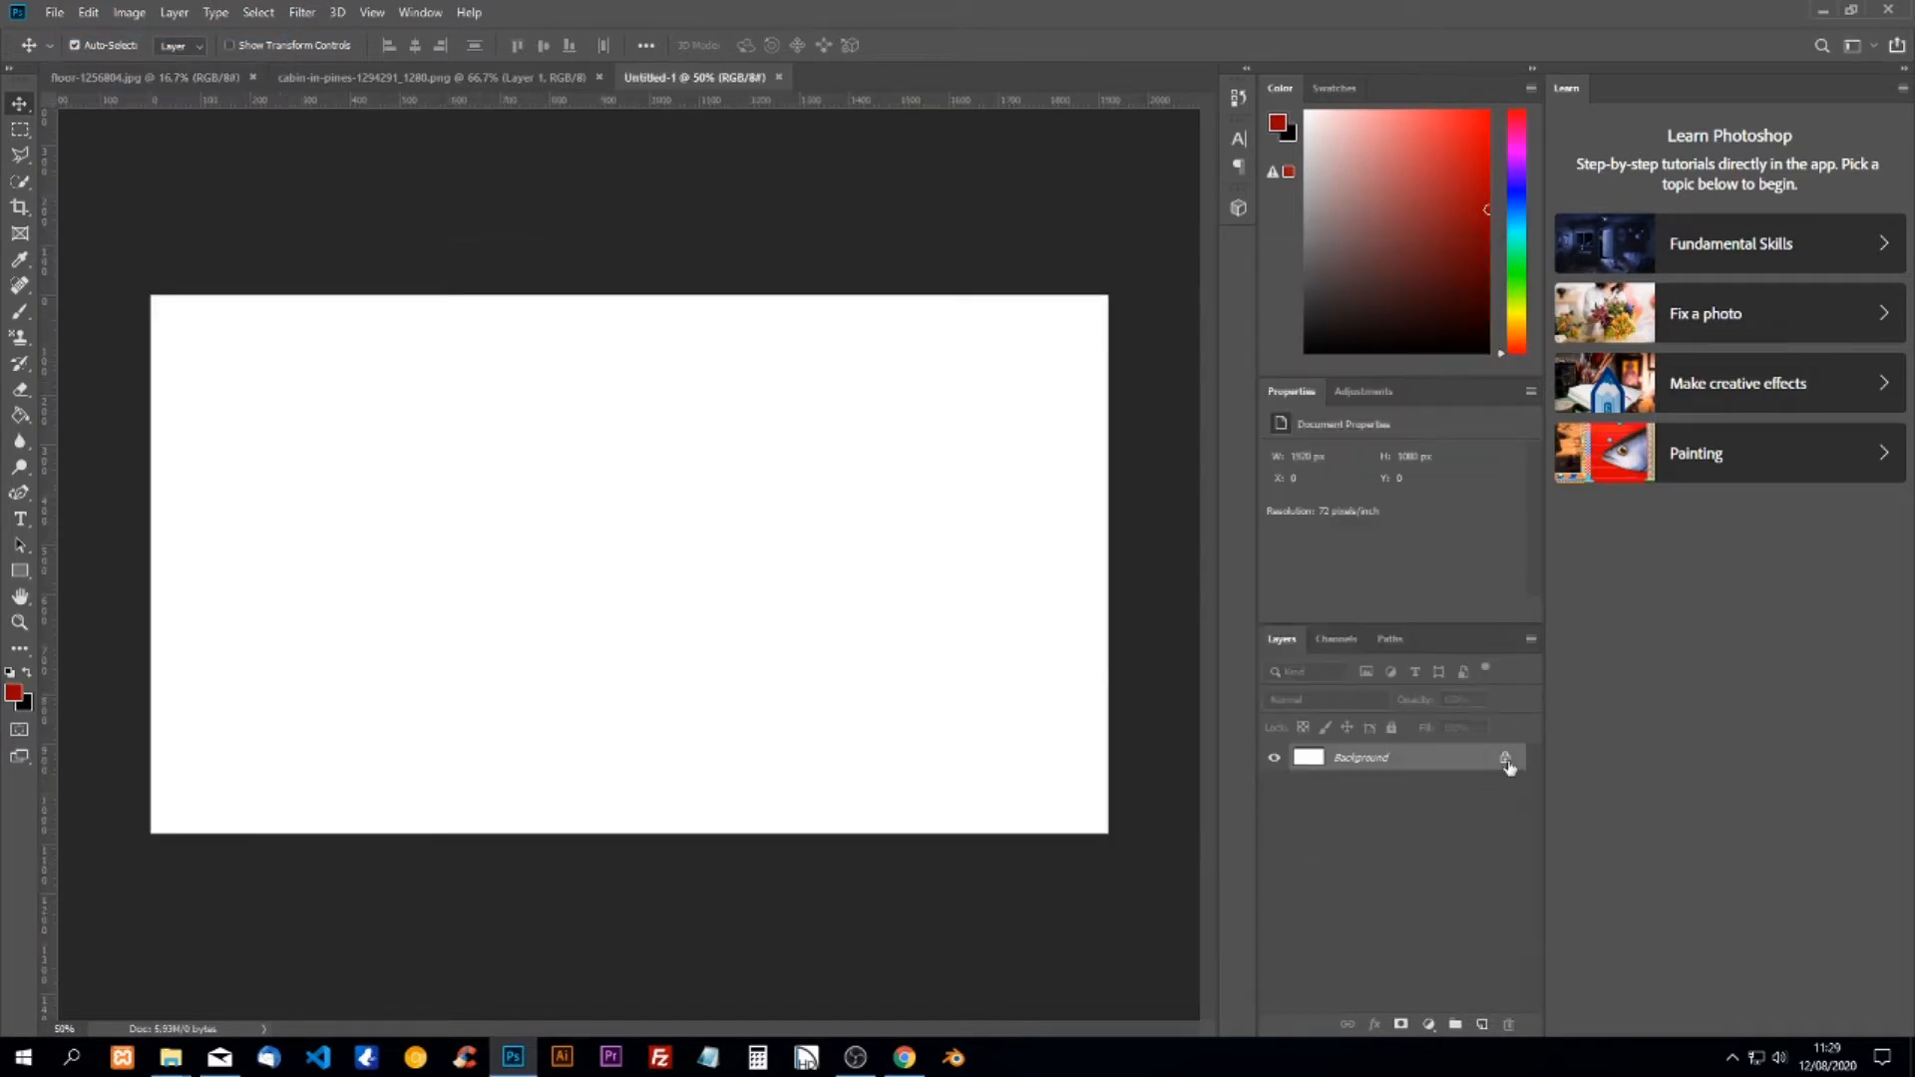
click(1506, 759)
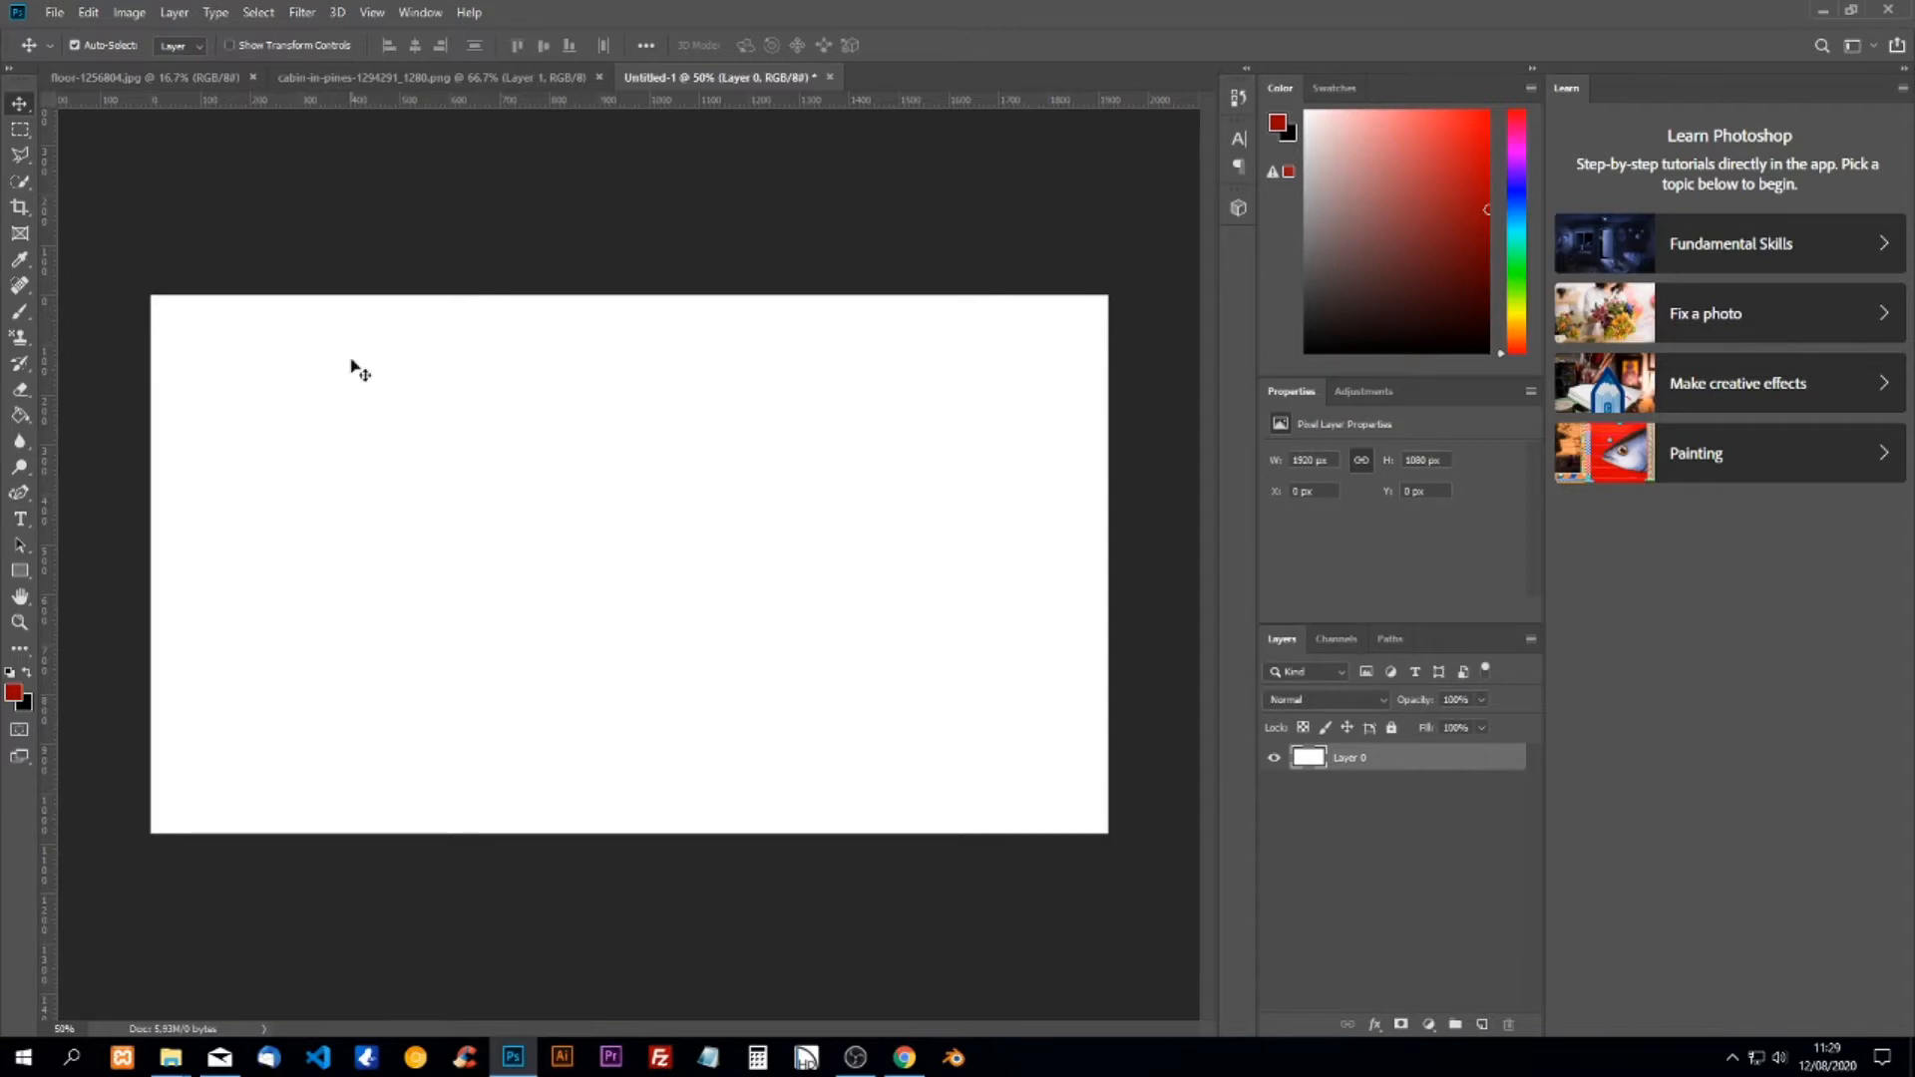
Add the text "WWC" in 36 px Impact near the middle of the canvas.
click(20, 519)
click(466, 523)
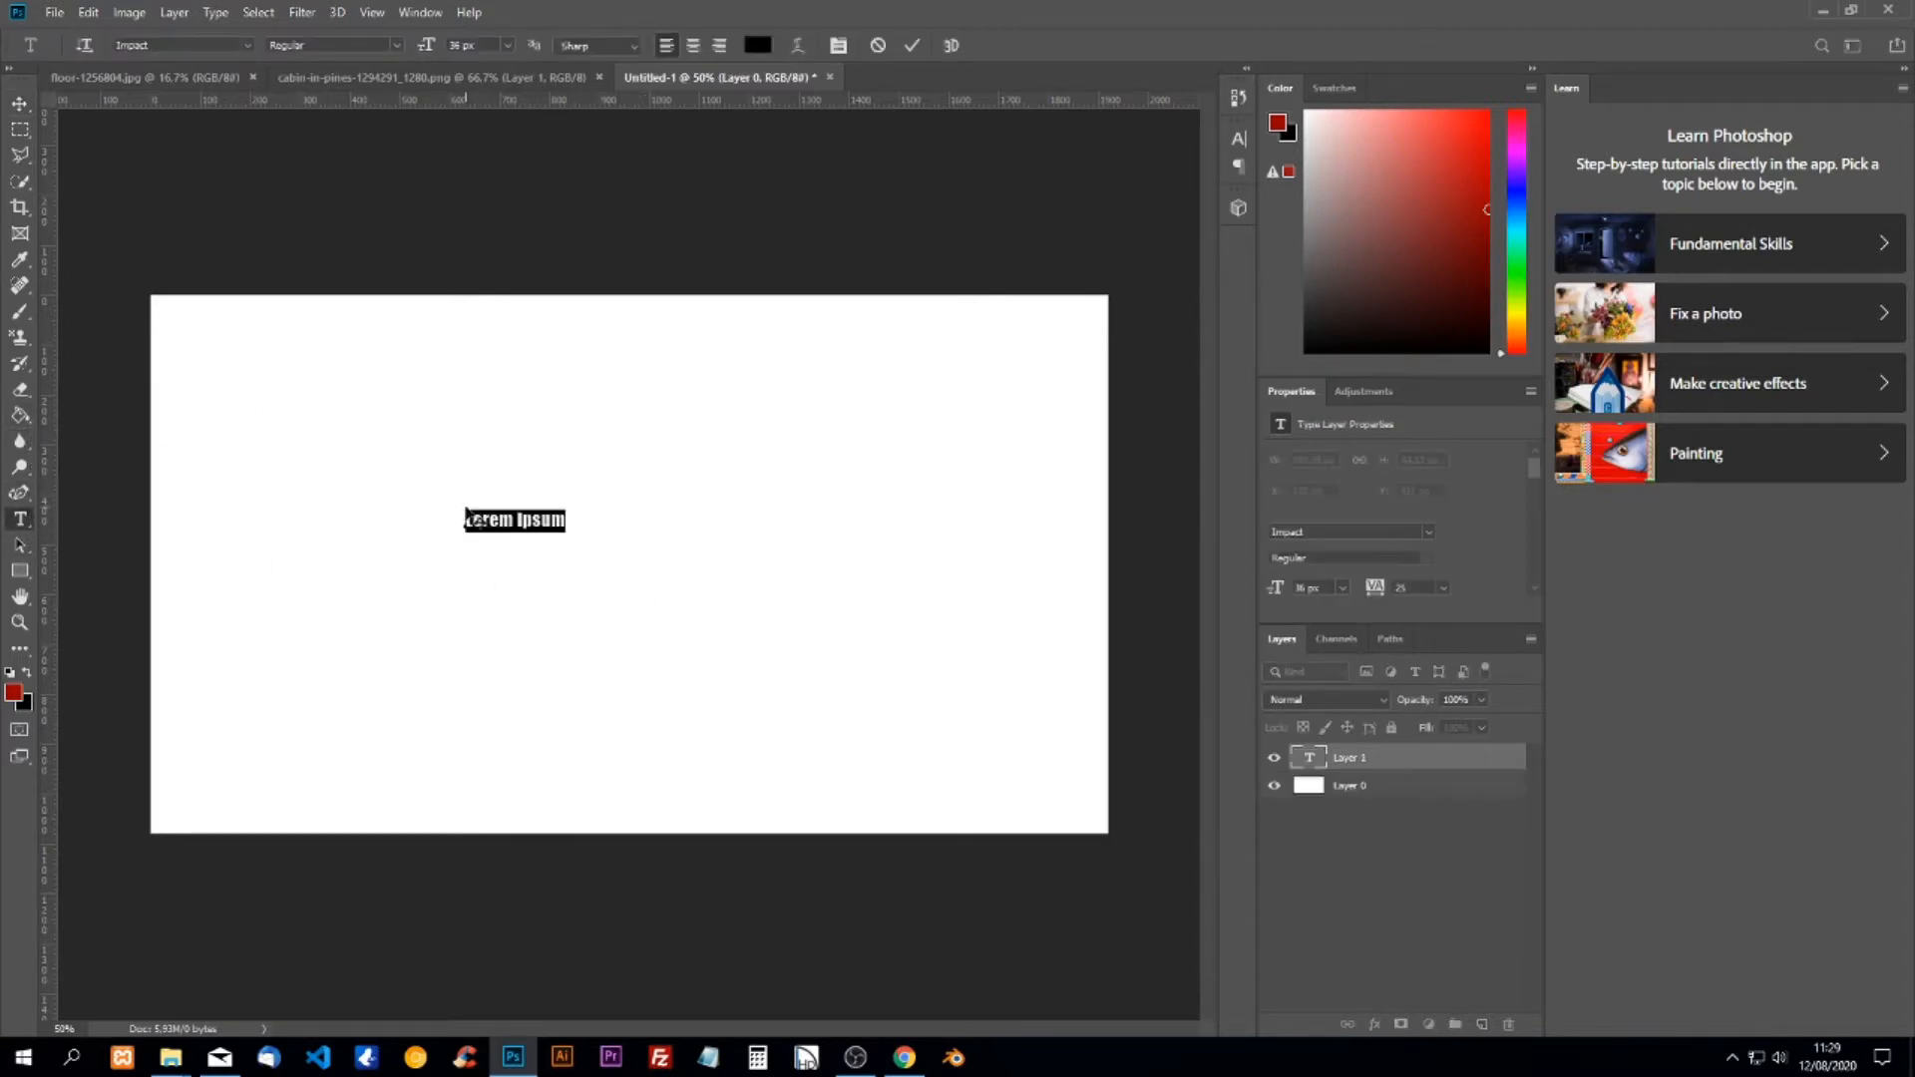
text(wwc)
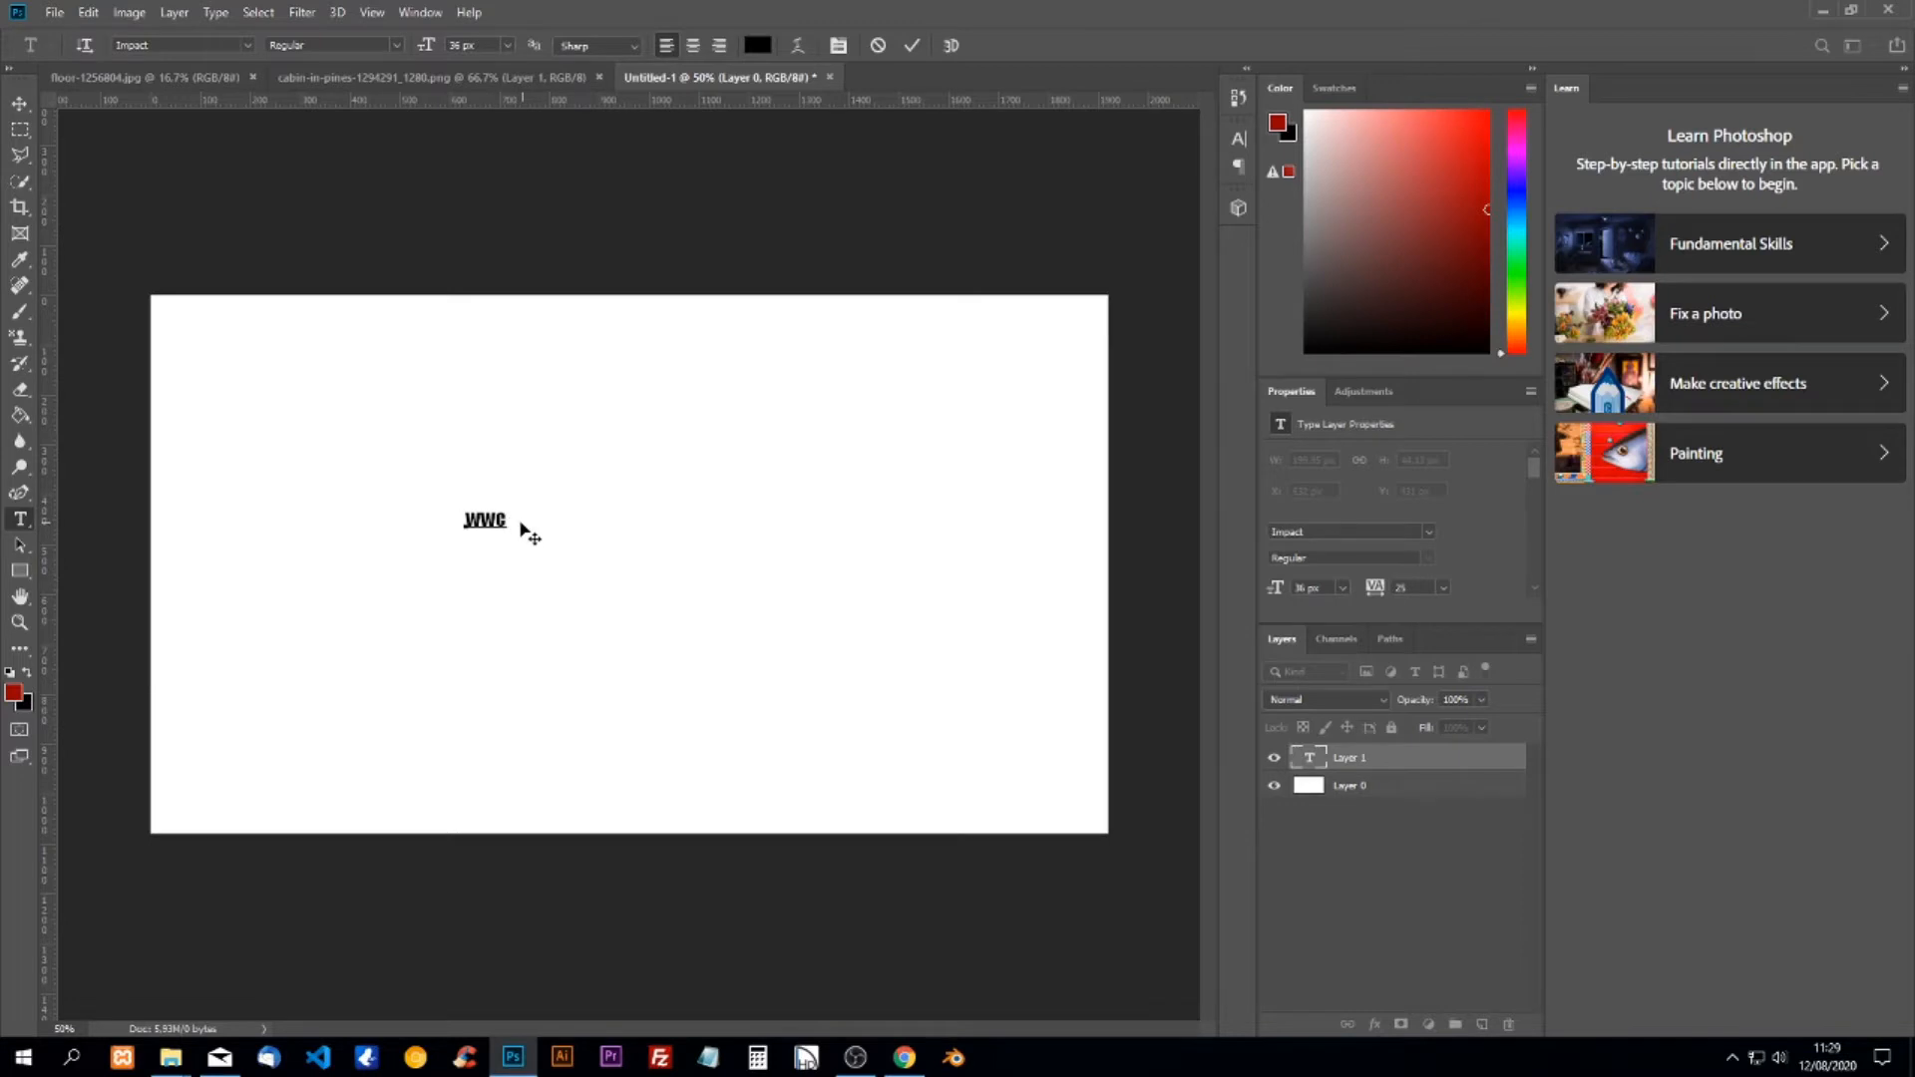
Shift the WWC text toward the canvas centre and scale it up to about 259 px.
drag(521, 521, 612, 522)
key(ctrl+a)
key(ctrl)
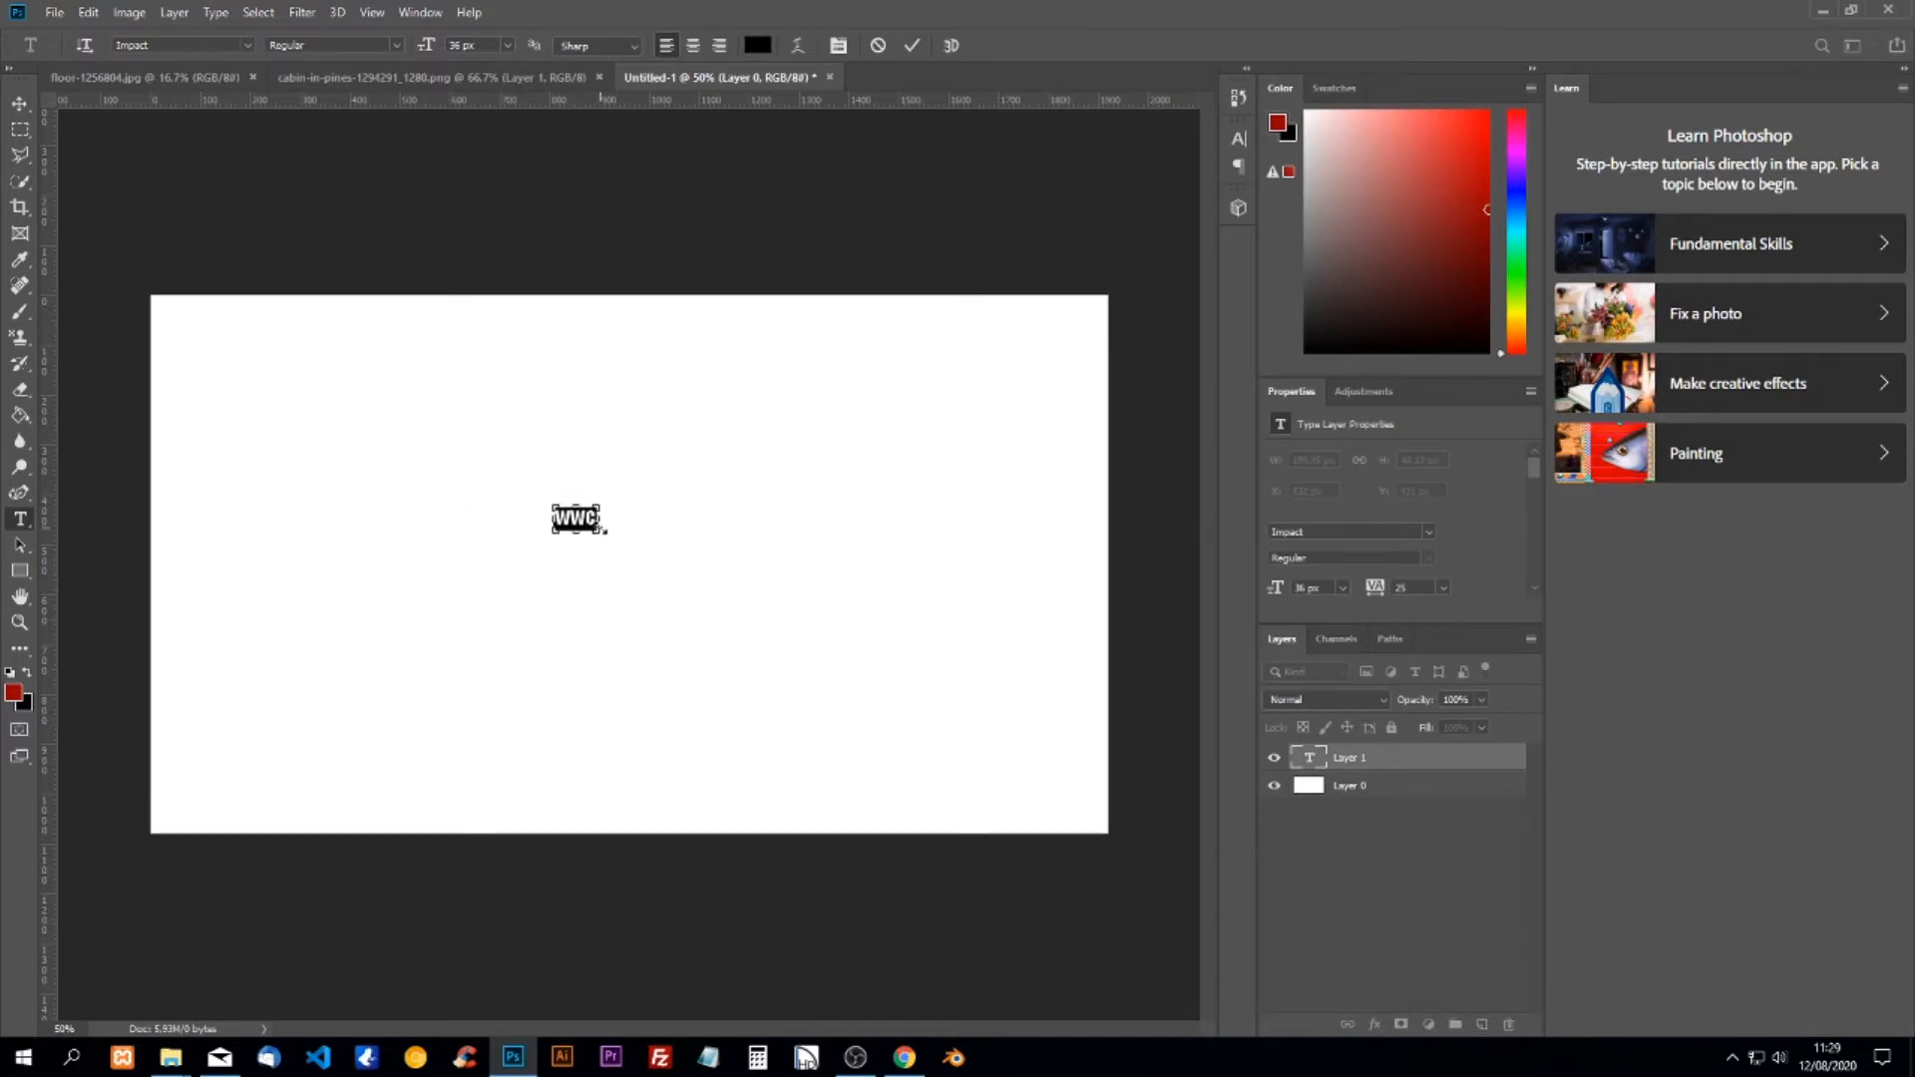
drag(601, 533, 847, 666)
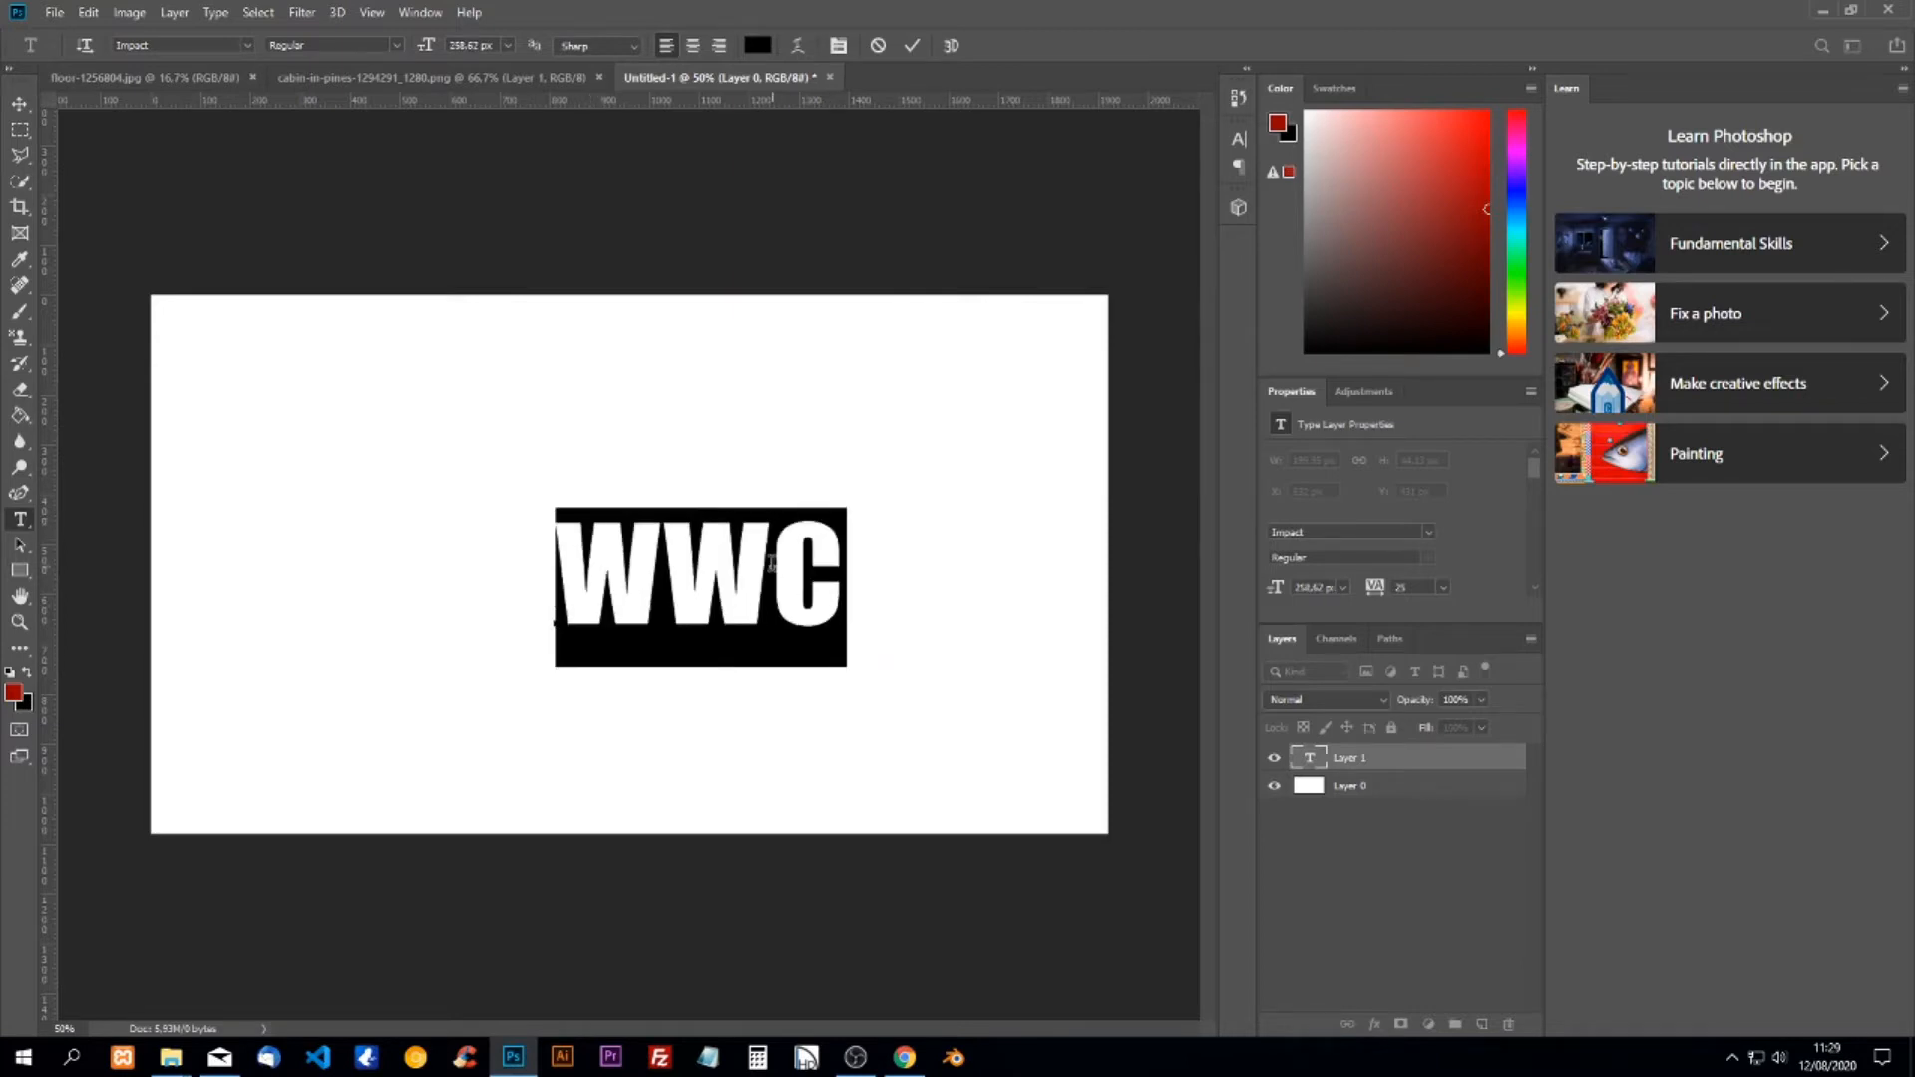
Commit the enlarged WWC text and centre it on the canvas at X 960 px, Y 540 px.
drag(735, 728, 665, 716)
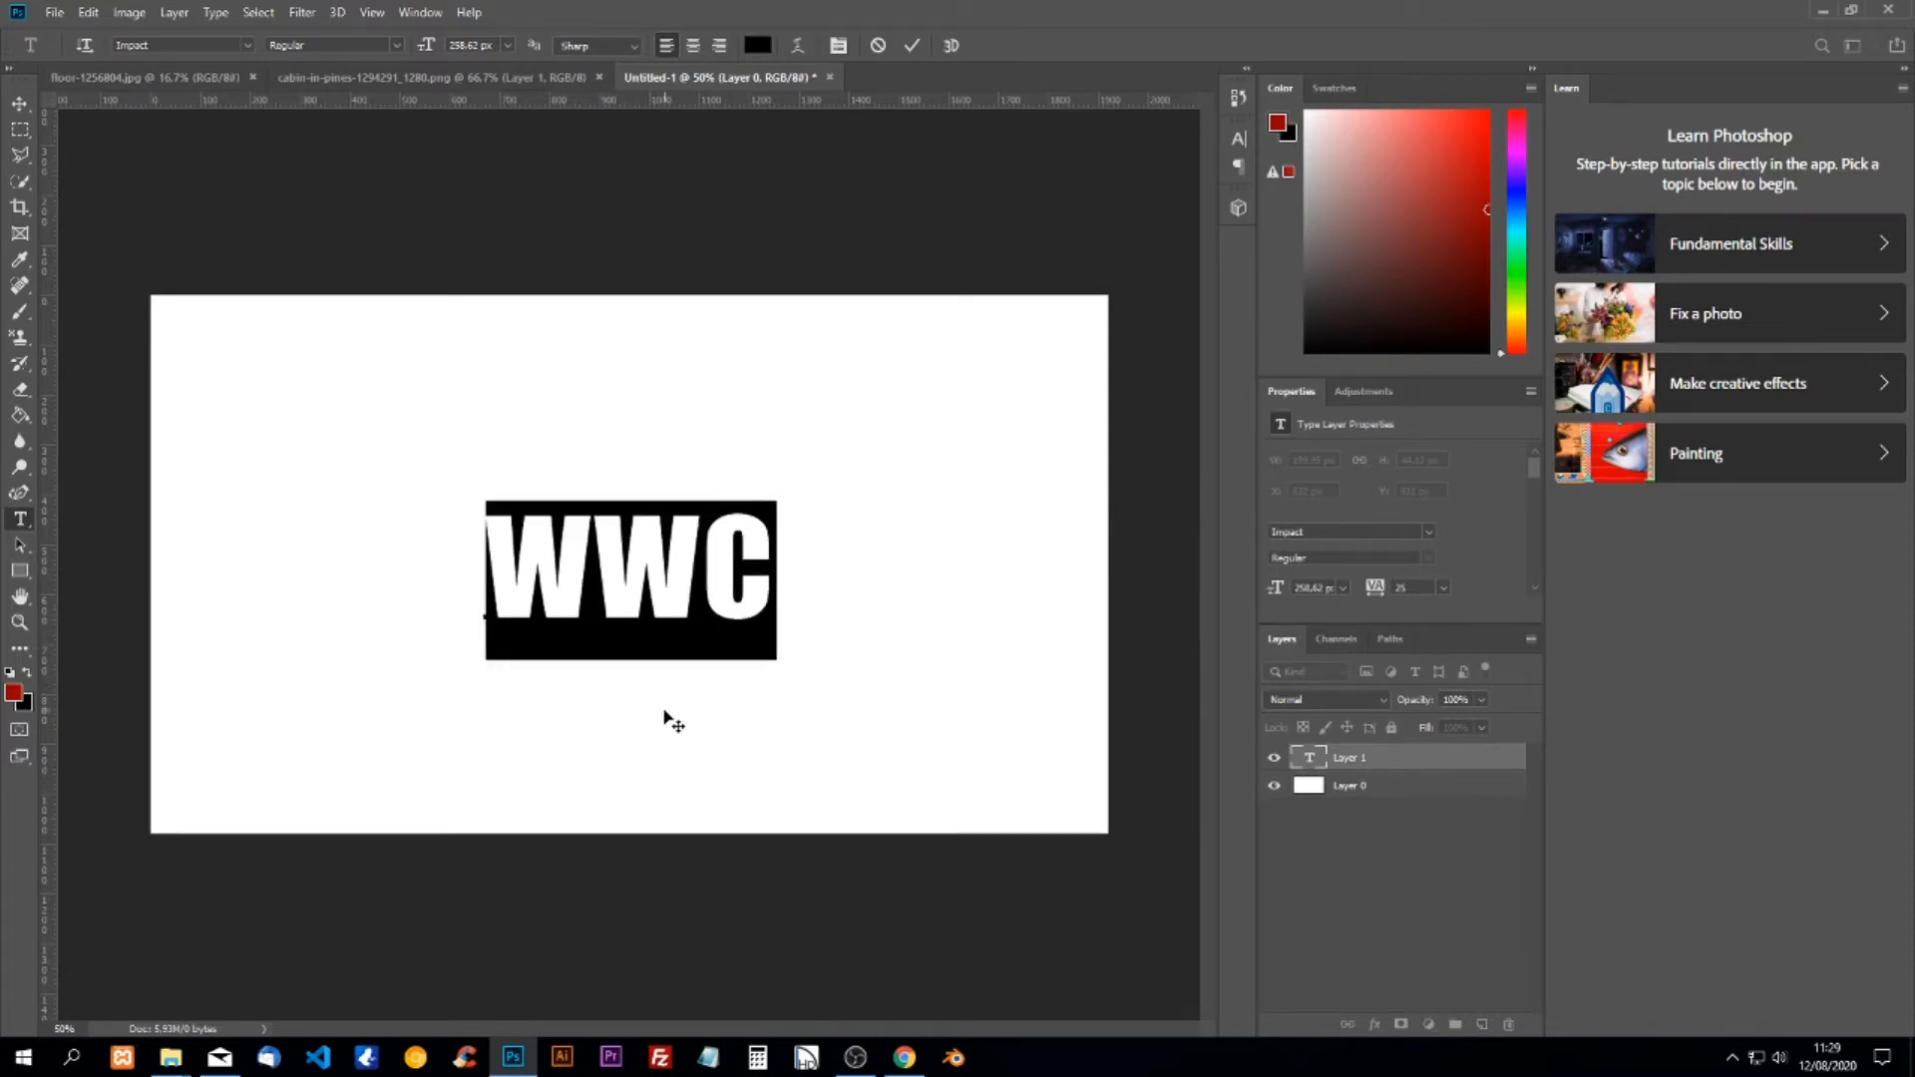
click(785, 609)
key(ctrl+Return)
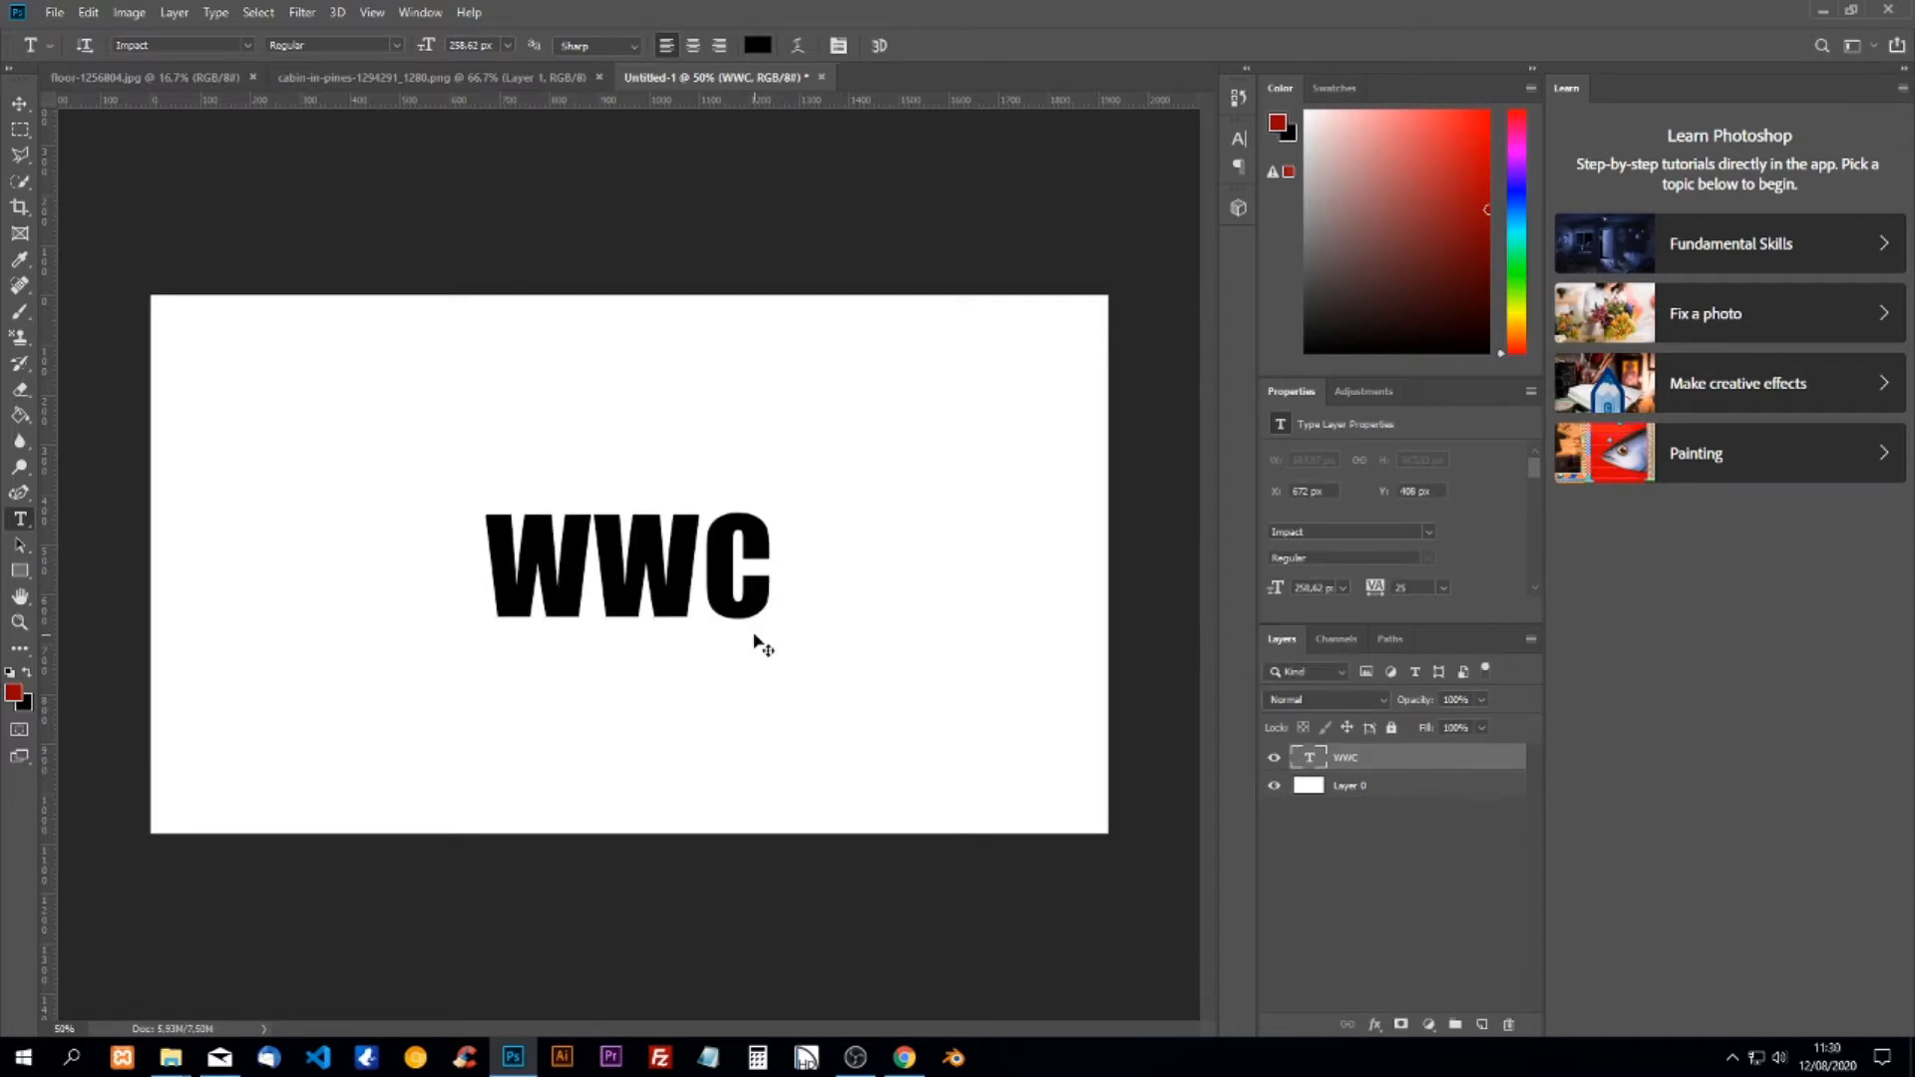
key(ctrl+t)
mouse_move(679, 578)
mouse_down()
mouse_move(663, 575)
mouse_move(678, 558)
mouse_up()
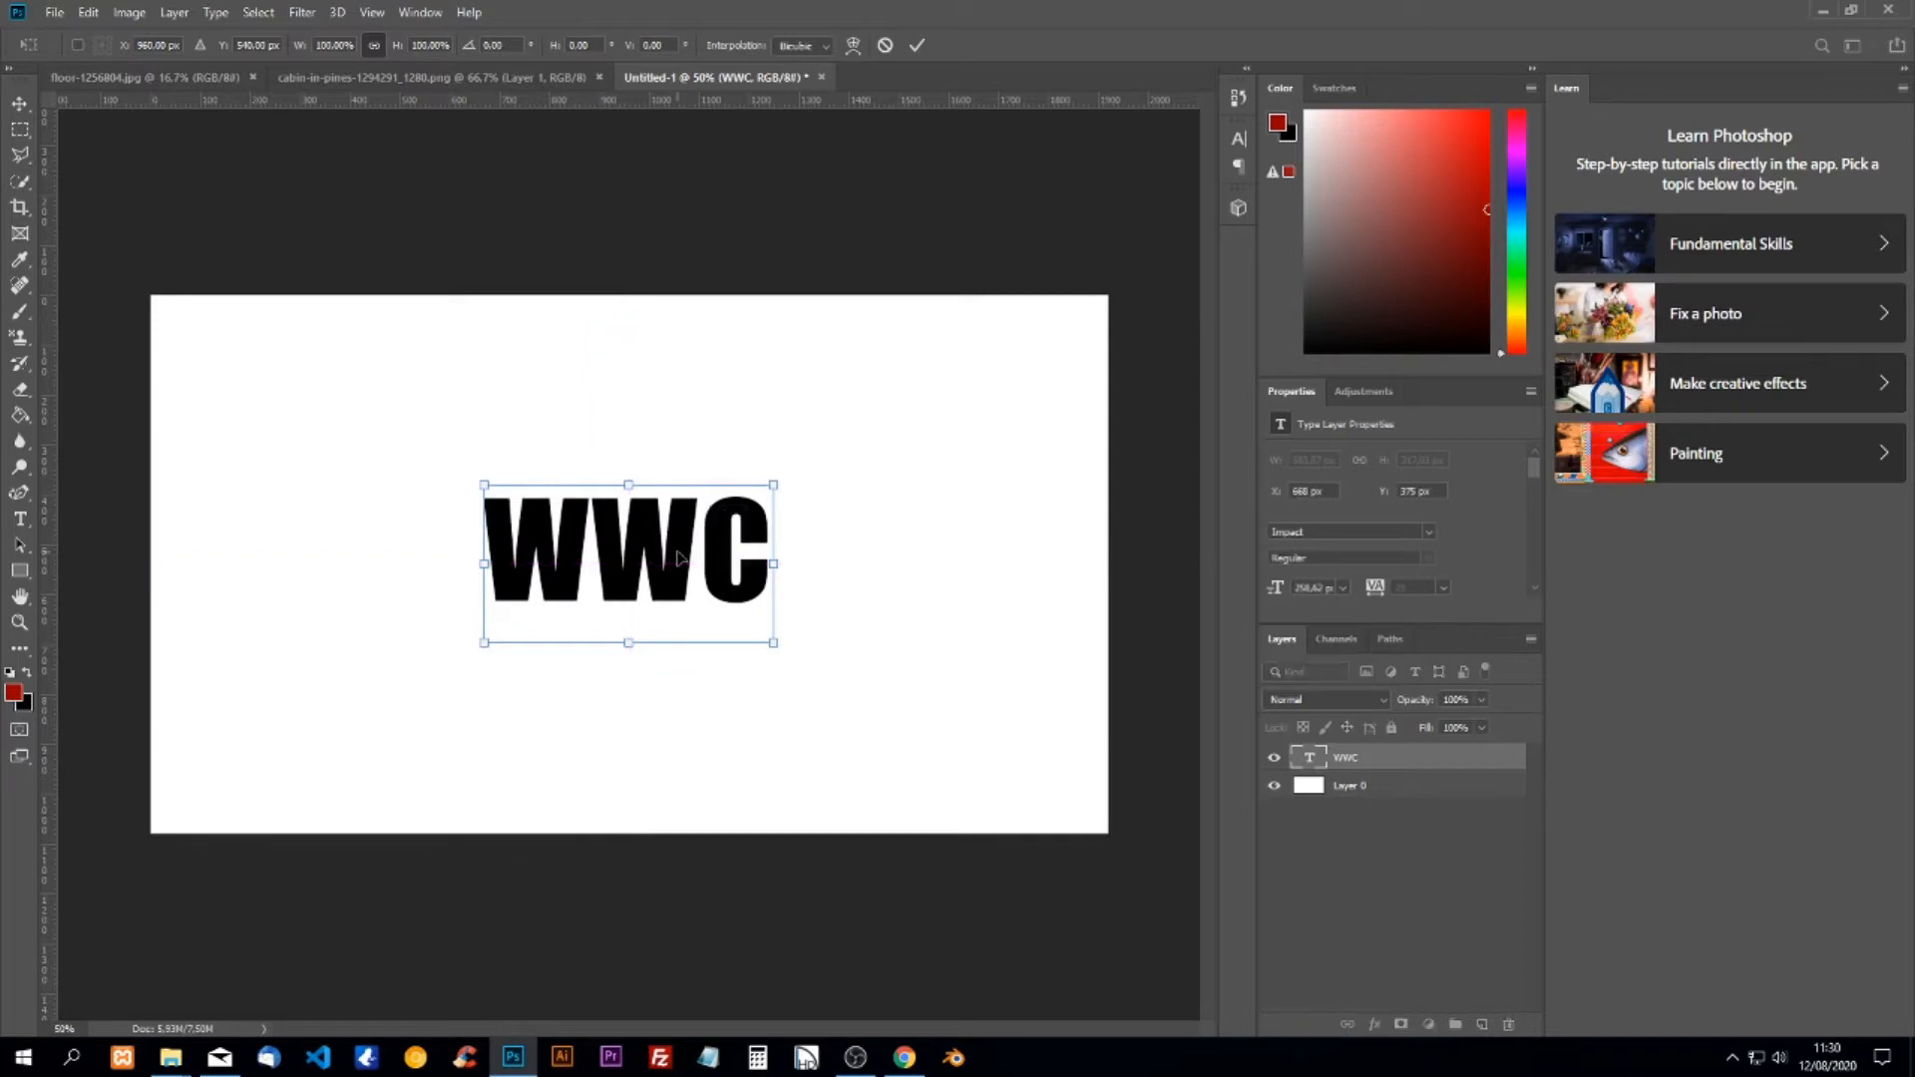
key(Return)
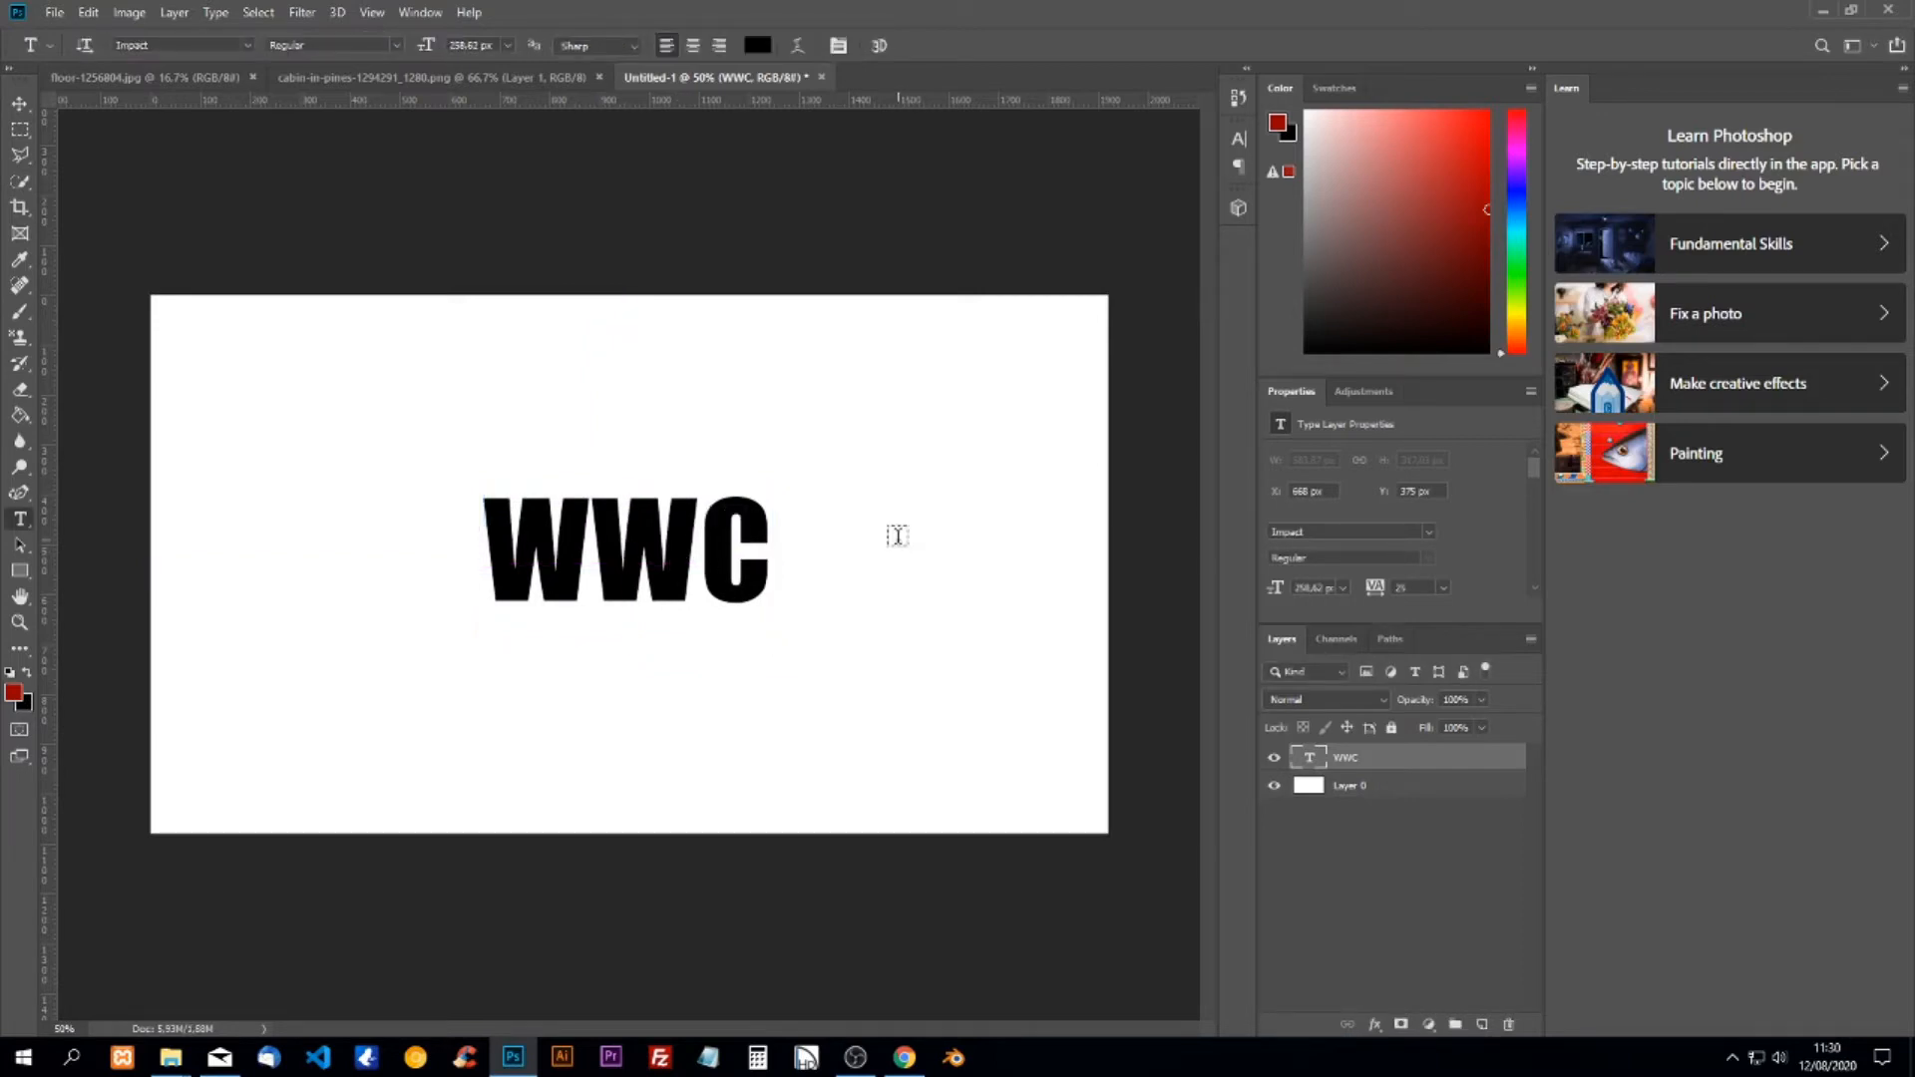
Draw an unfilled rectangle about 760 × 934 px around the WWC text and set its stroke width to 30 px.
key(u)
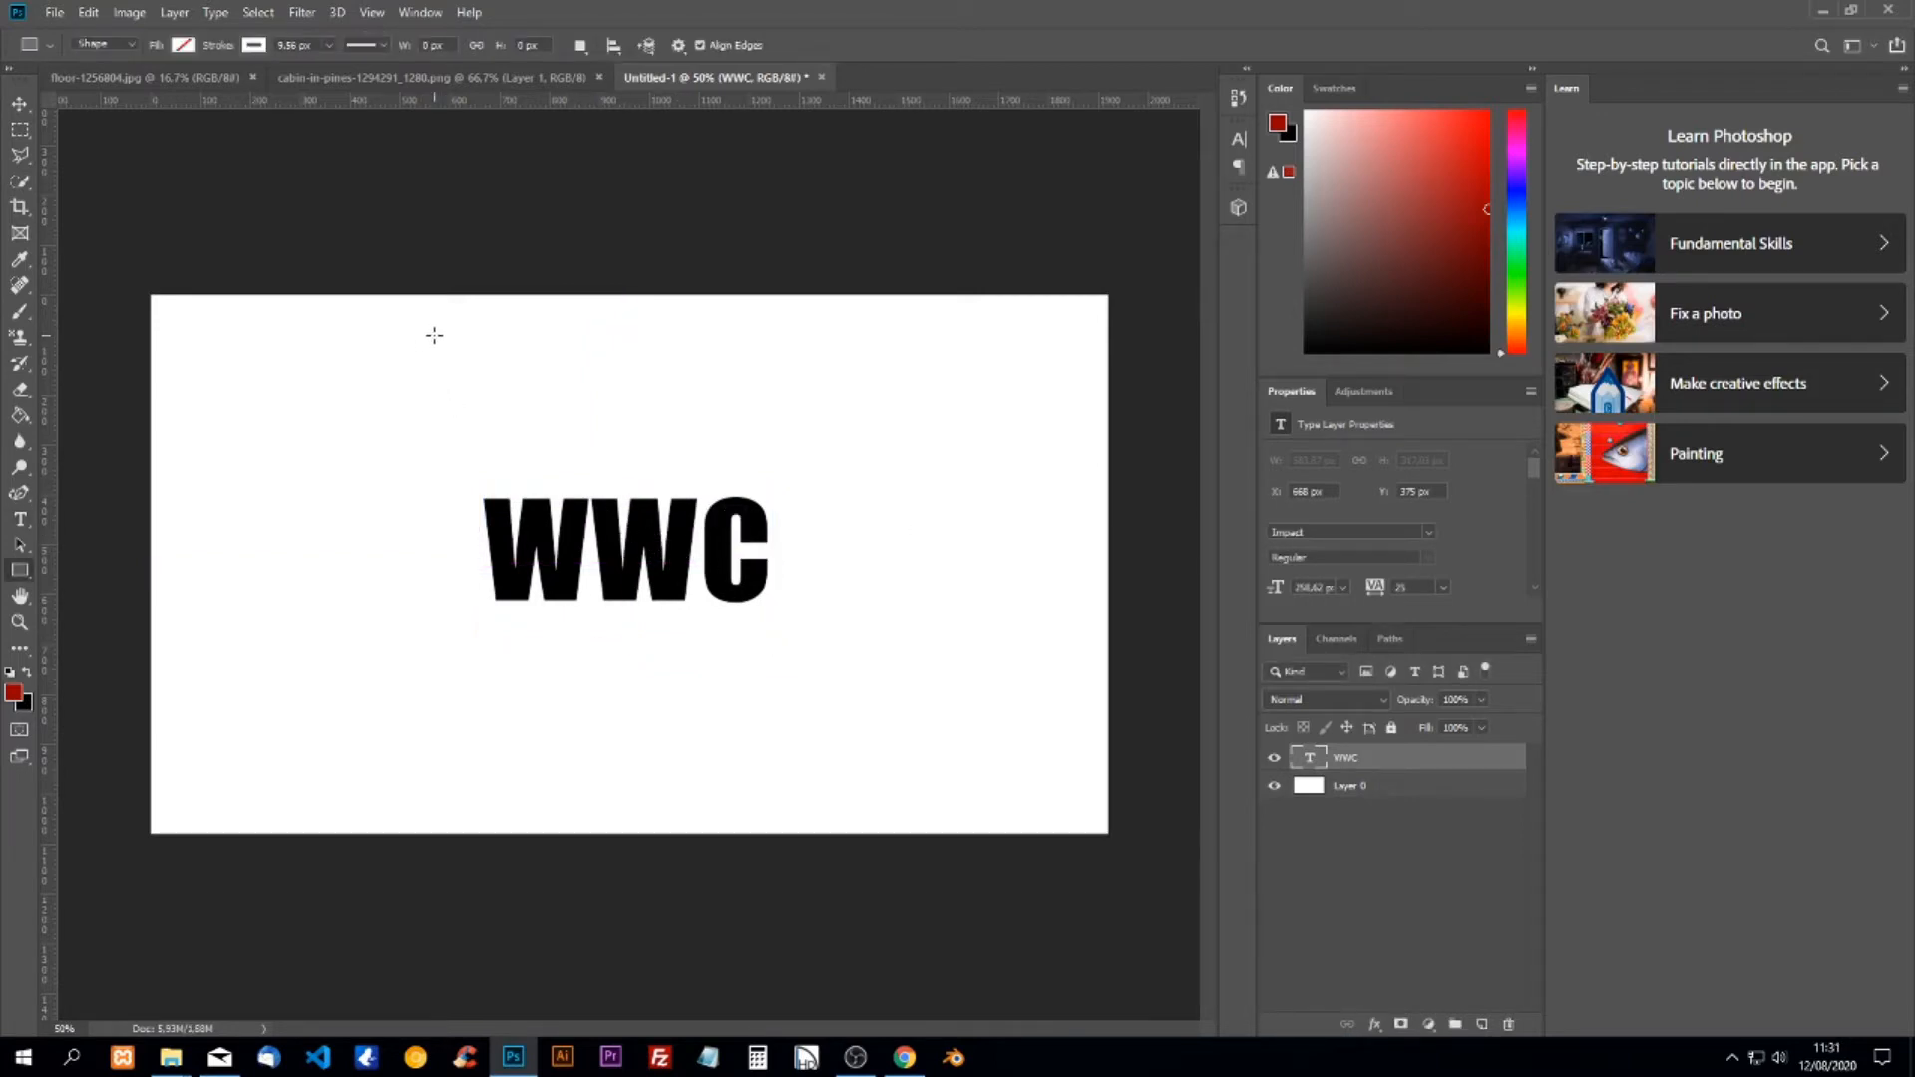
drag(434, 333, 812, 798)
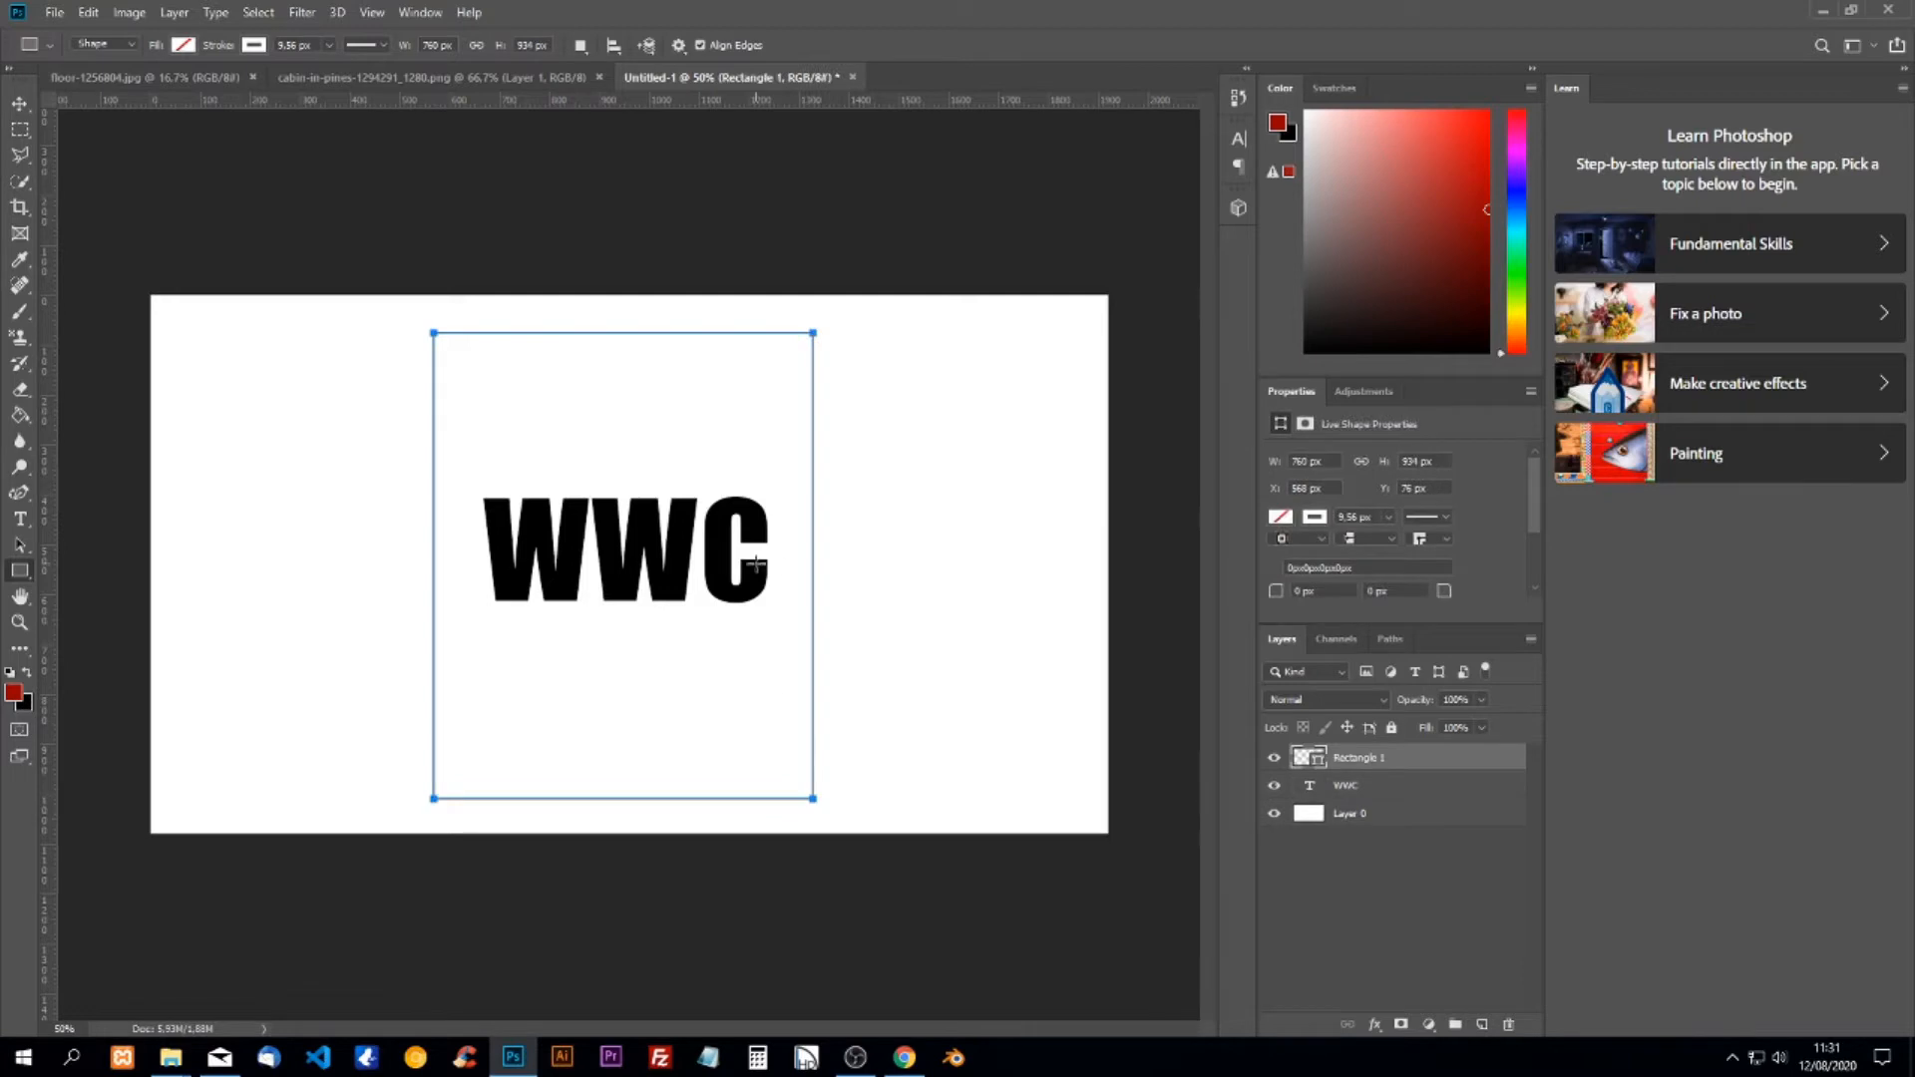
double_click(1348, 517)
text(30)
key(Return)
Colour the rectangle's stroke black and round its corners with a 50 px radius.
click(1315, 518)
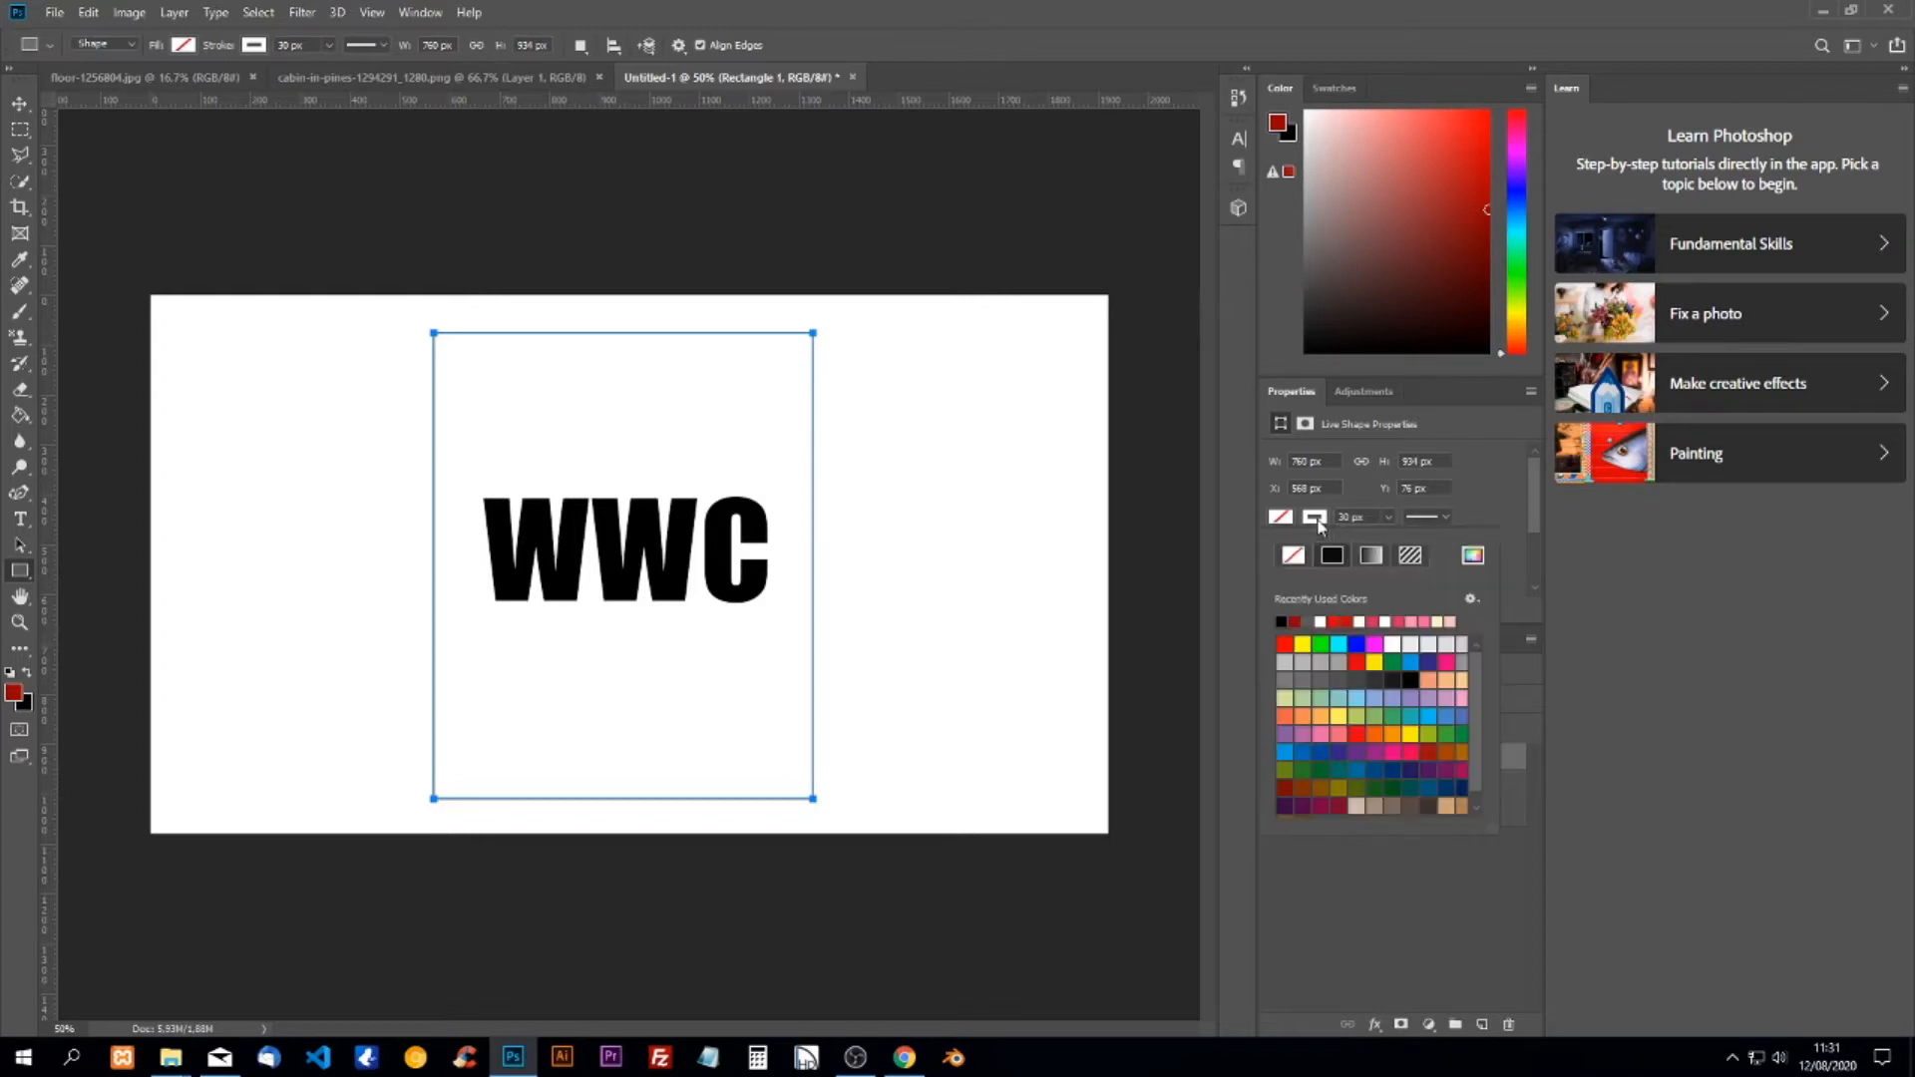
click(1285, 621)
click(1502, 511)
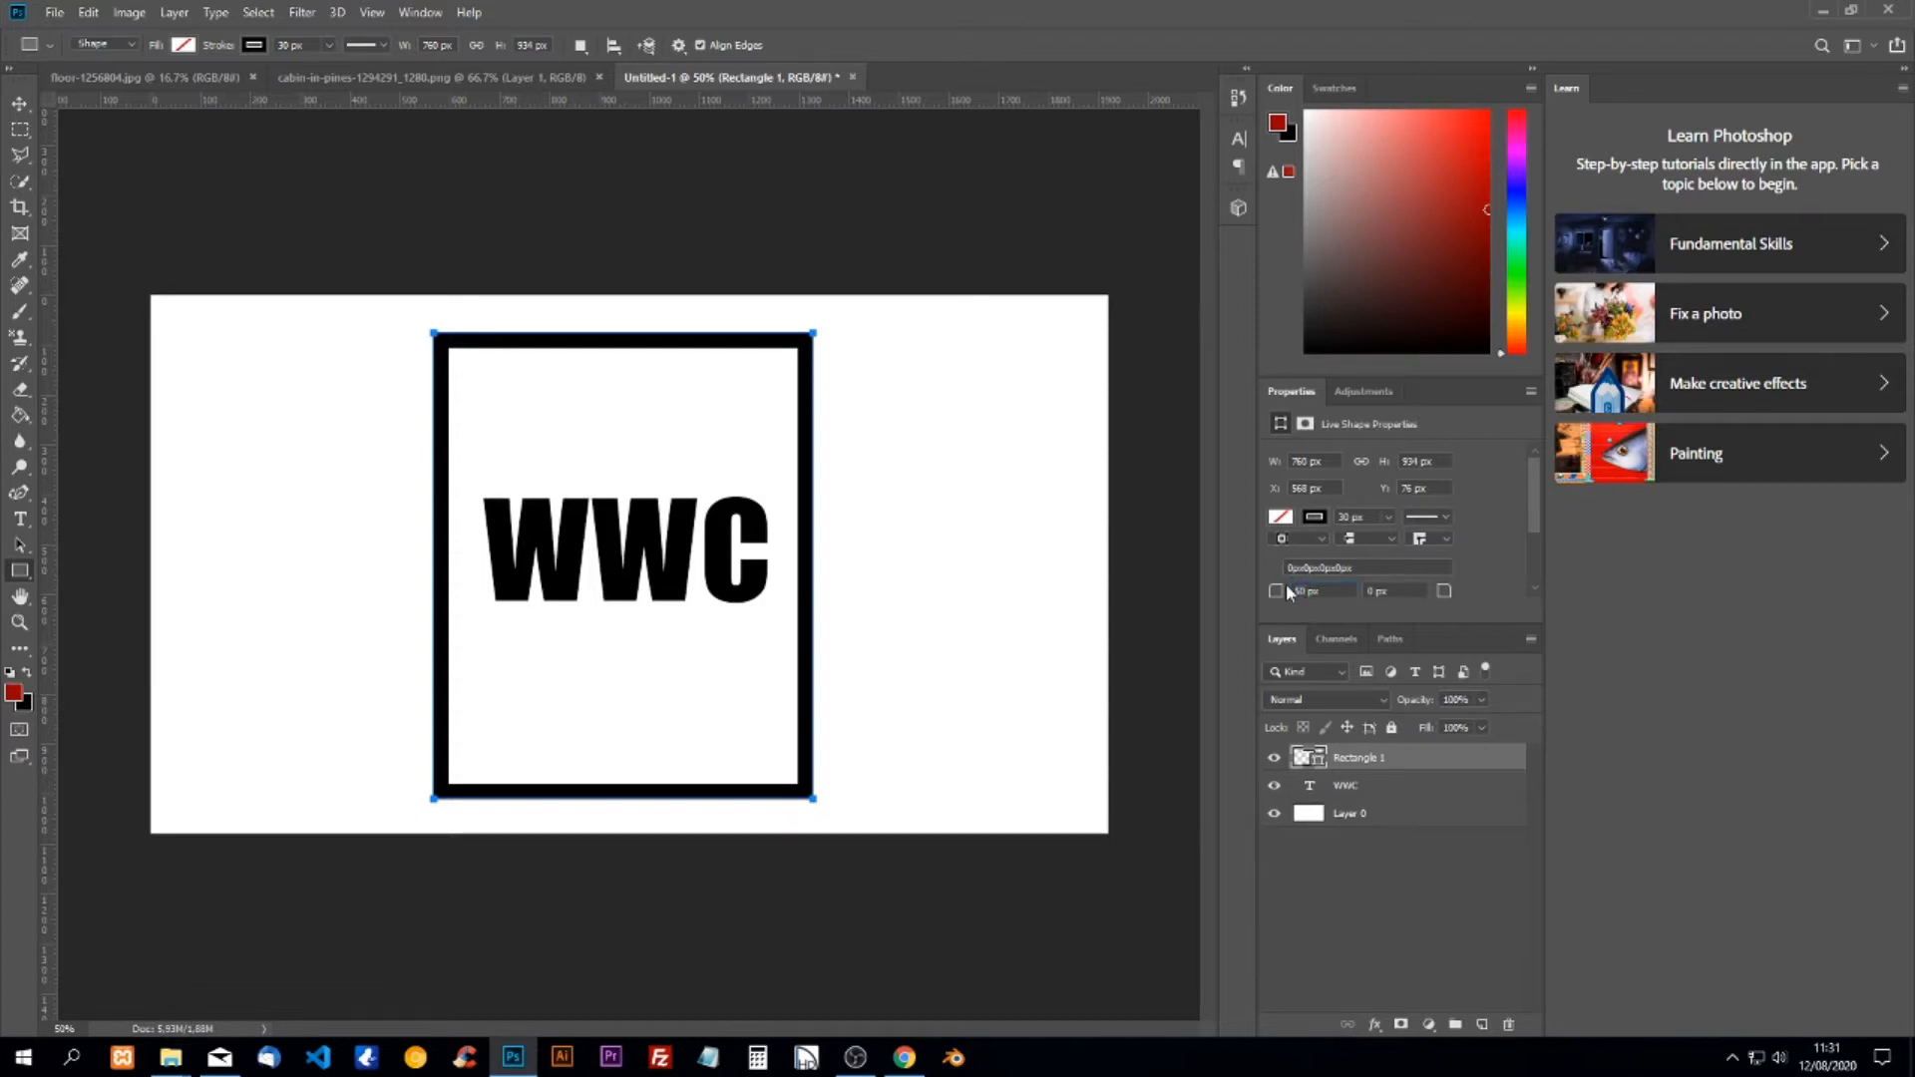
key(Return)
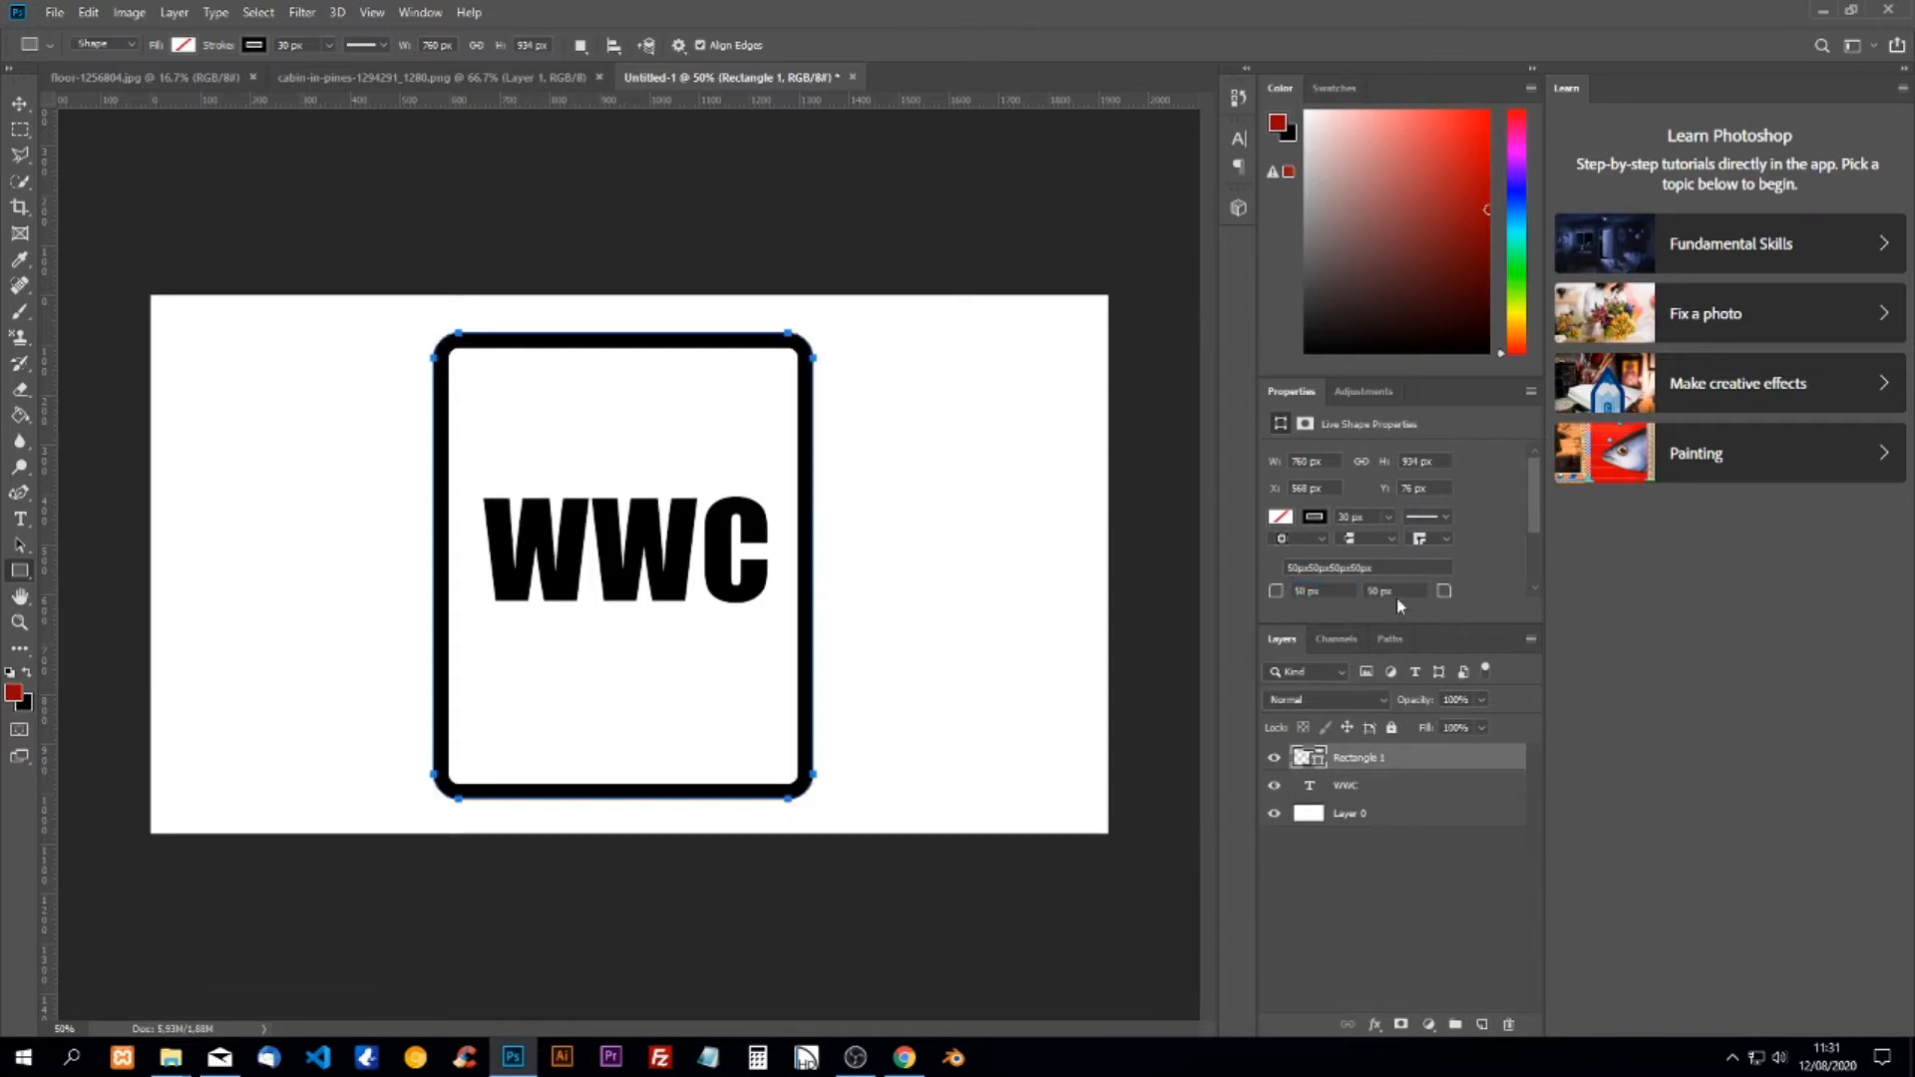
Add the text "Wood Workers Center" in 36 px Impact inside the lower part of the frame.
click(20, 518)
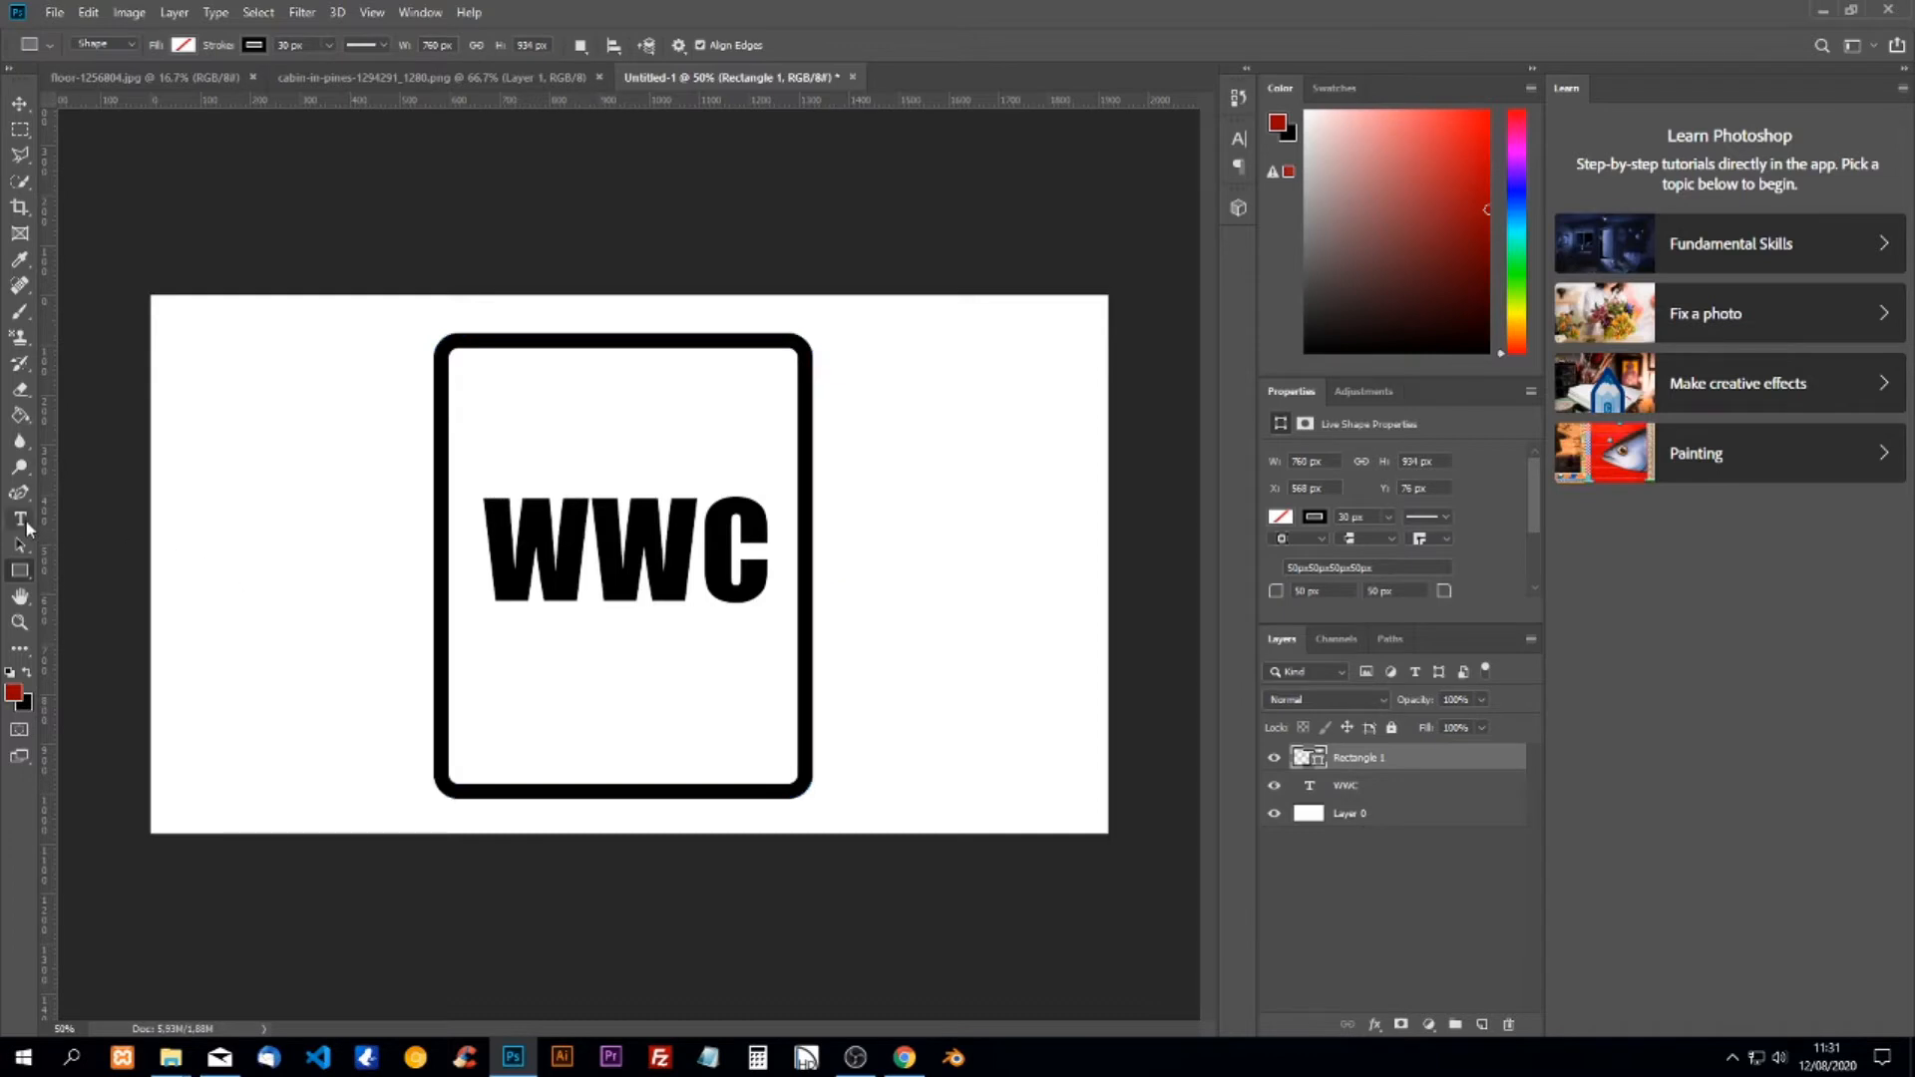
click(485, 755)
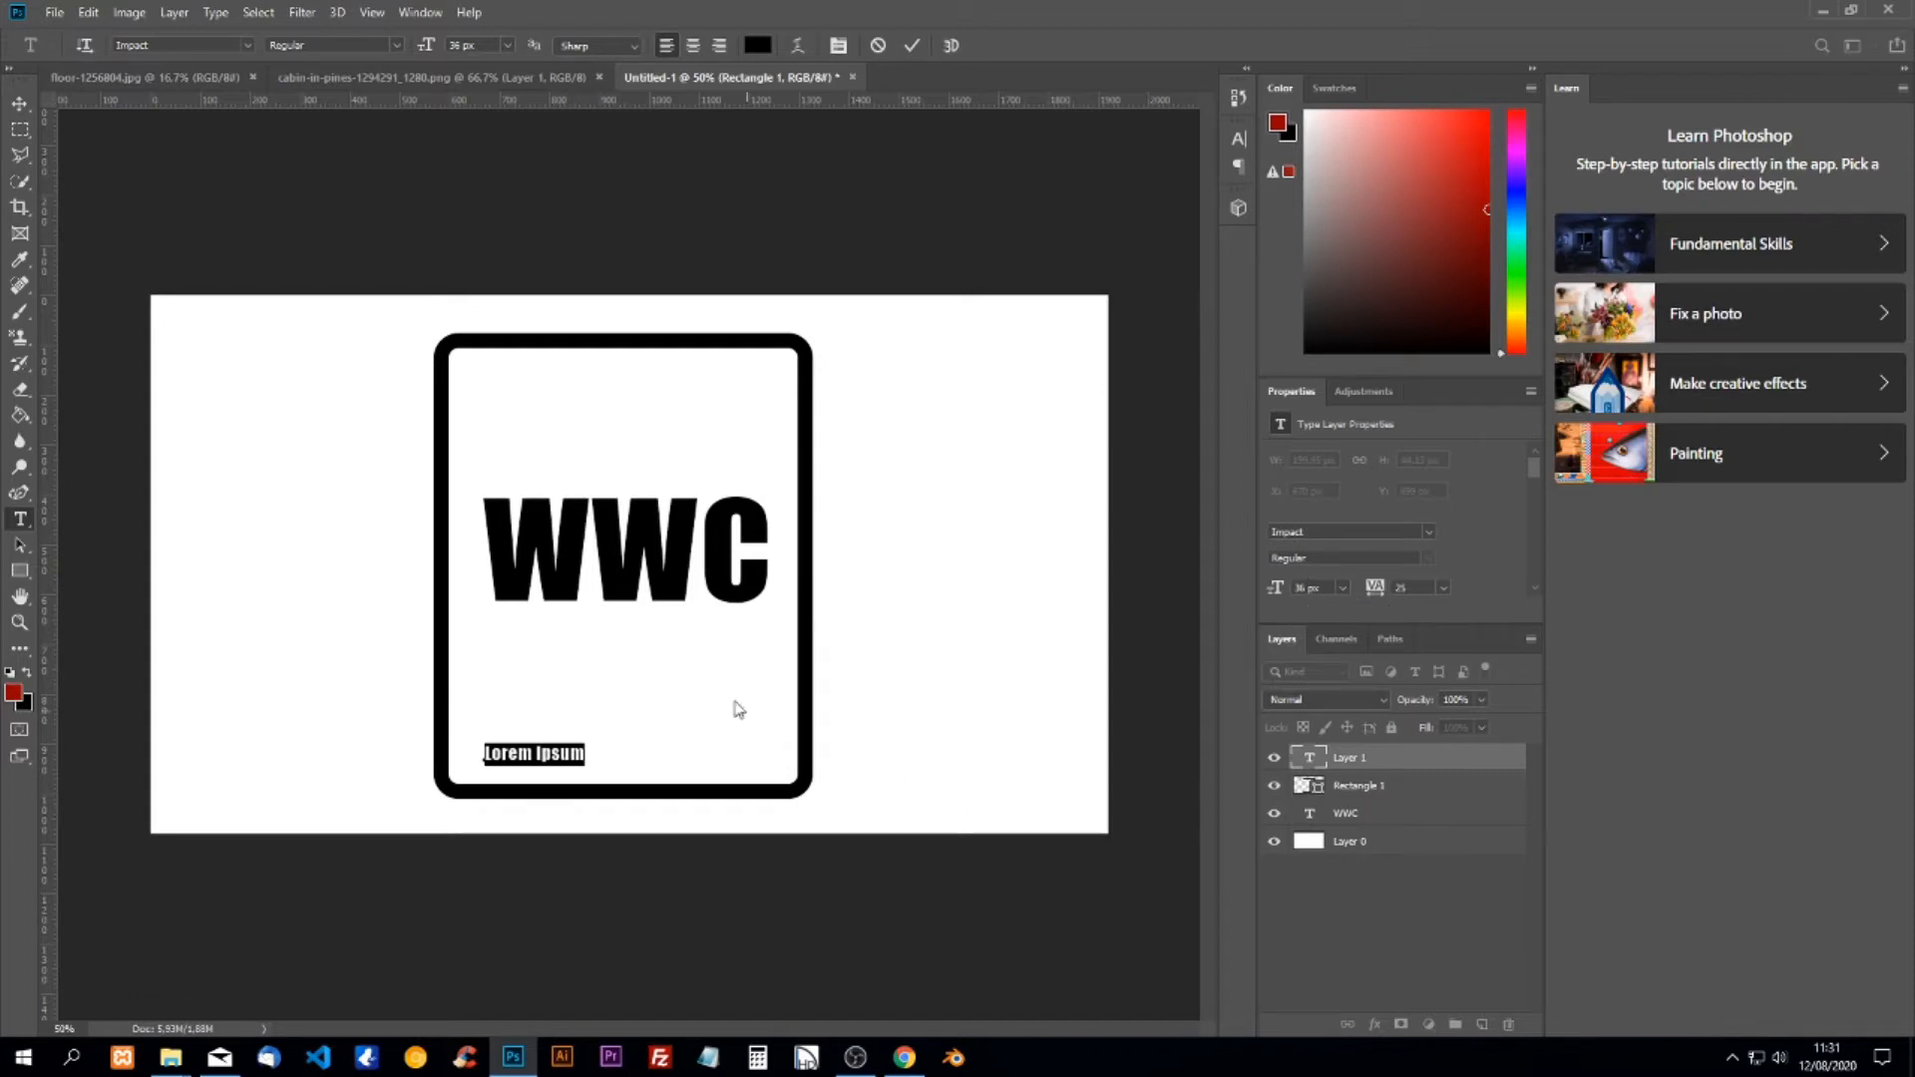
text(We)
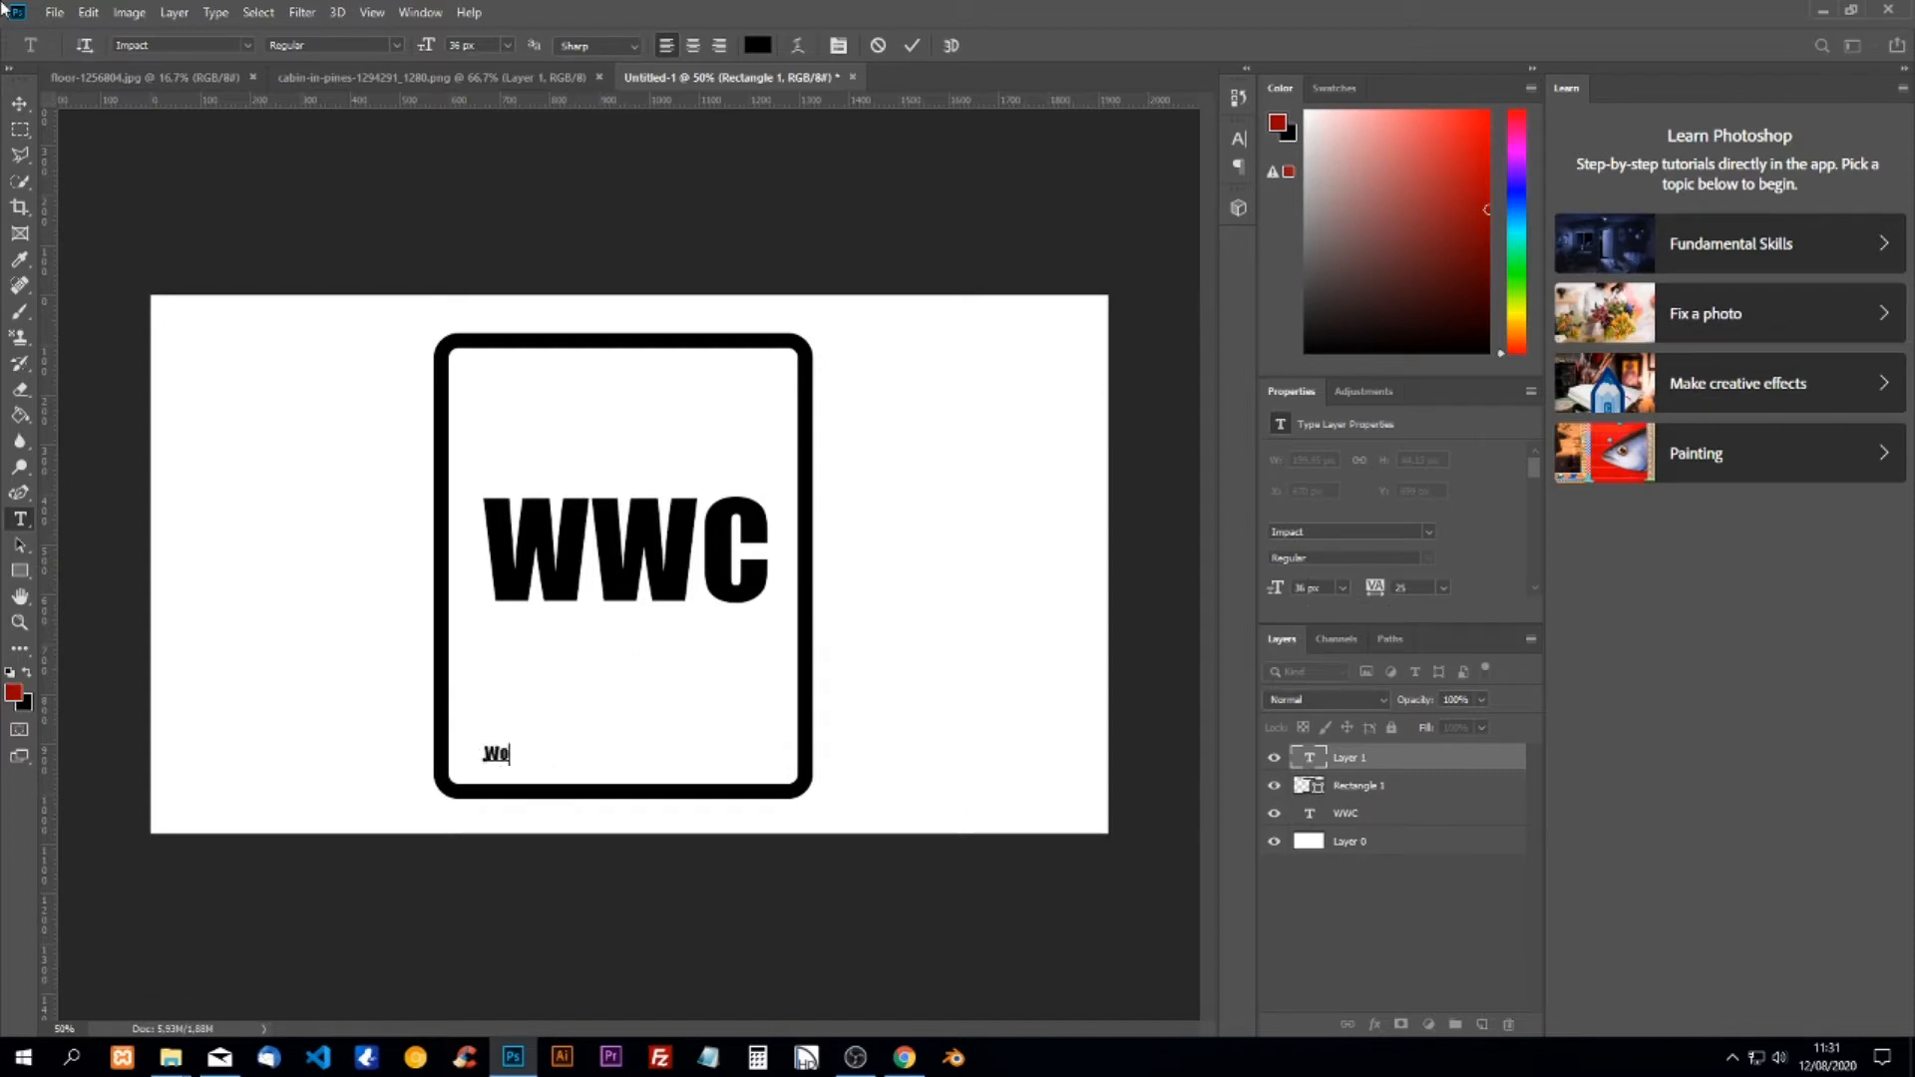
text(od Workers Center)
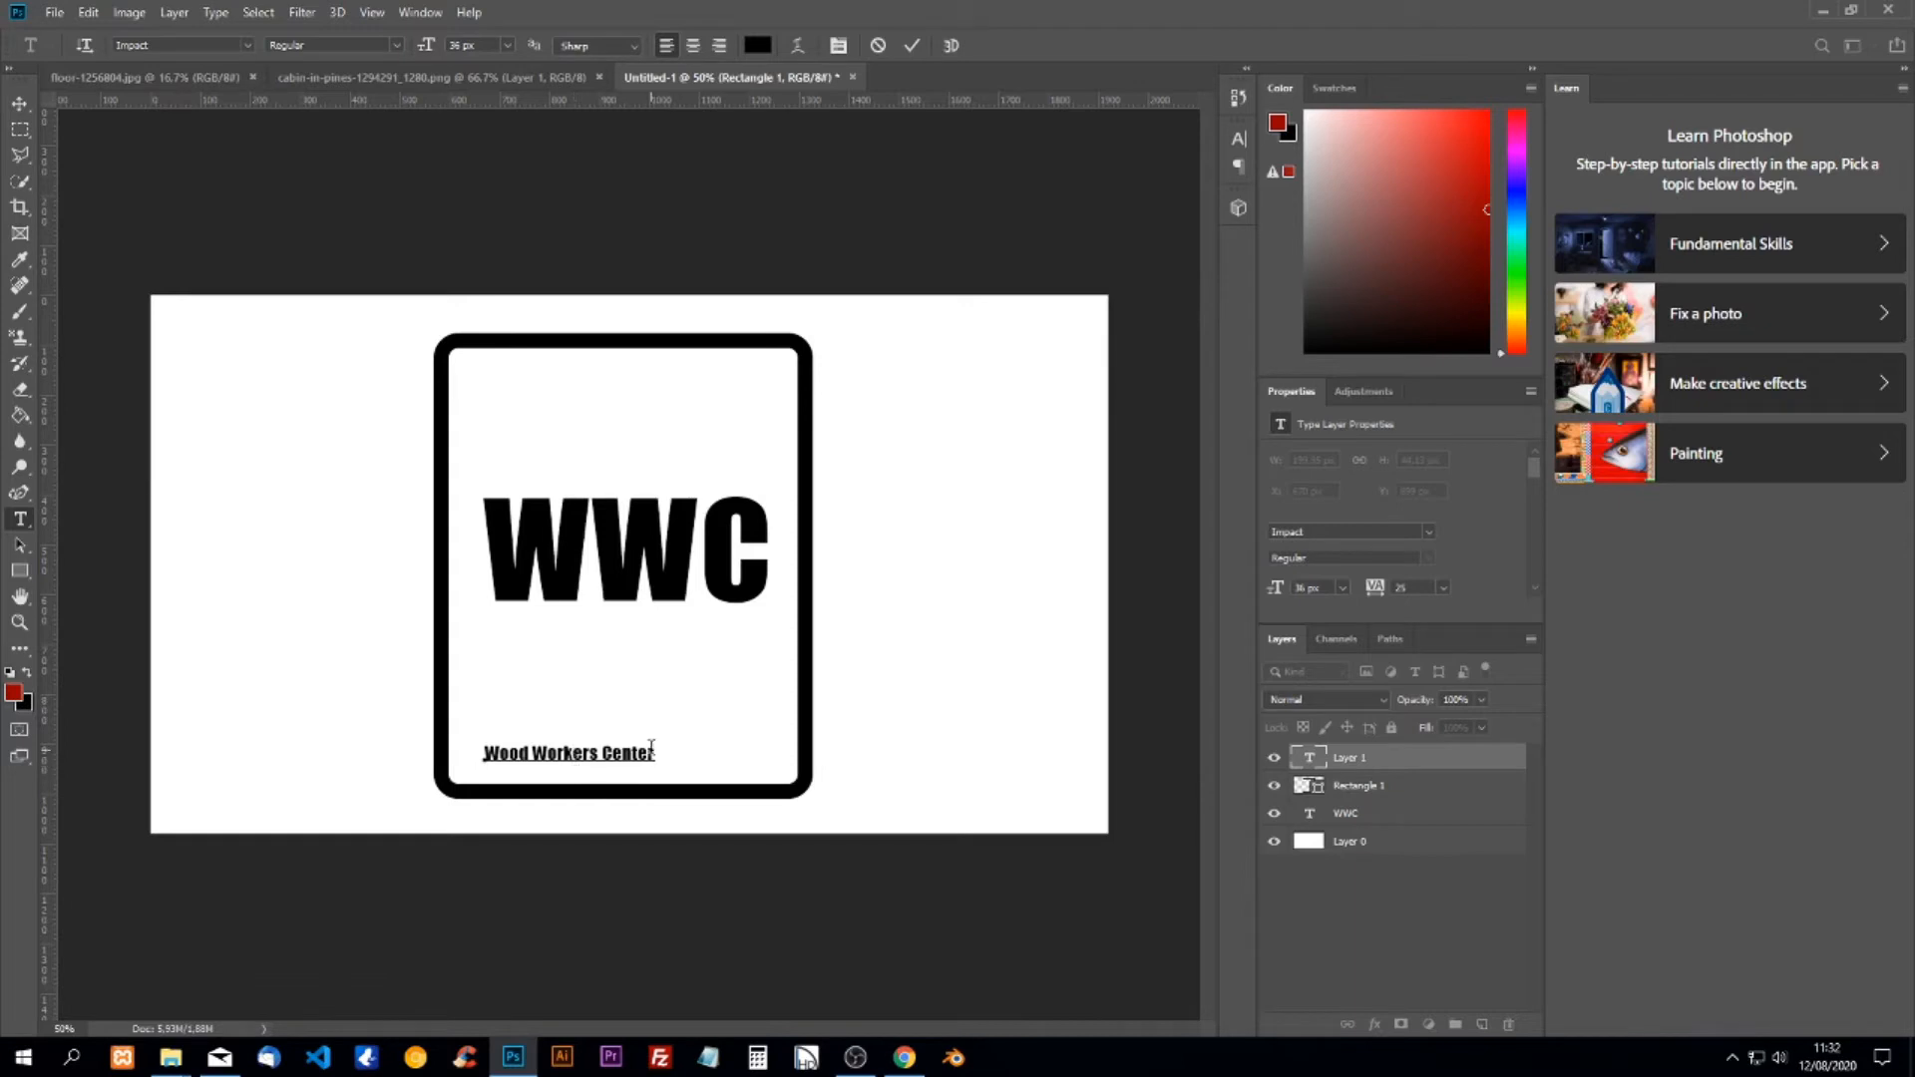
key(ctrl+Return)
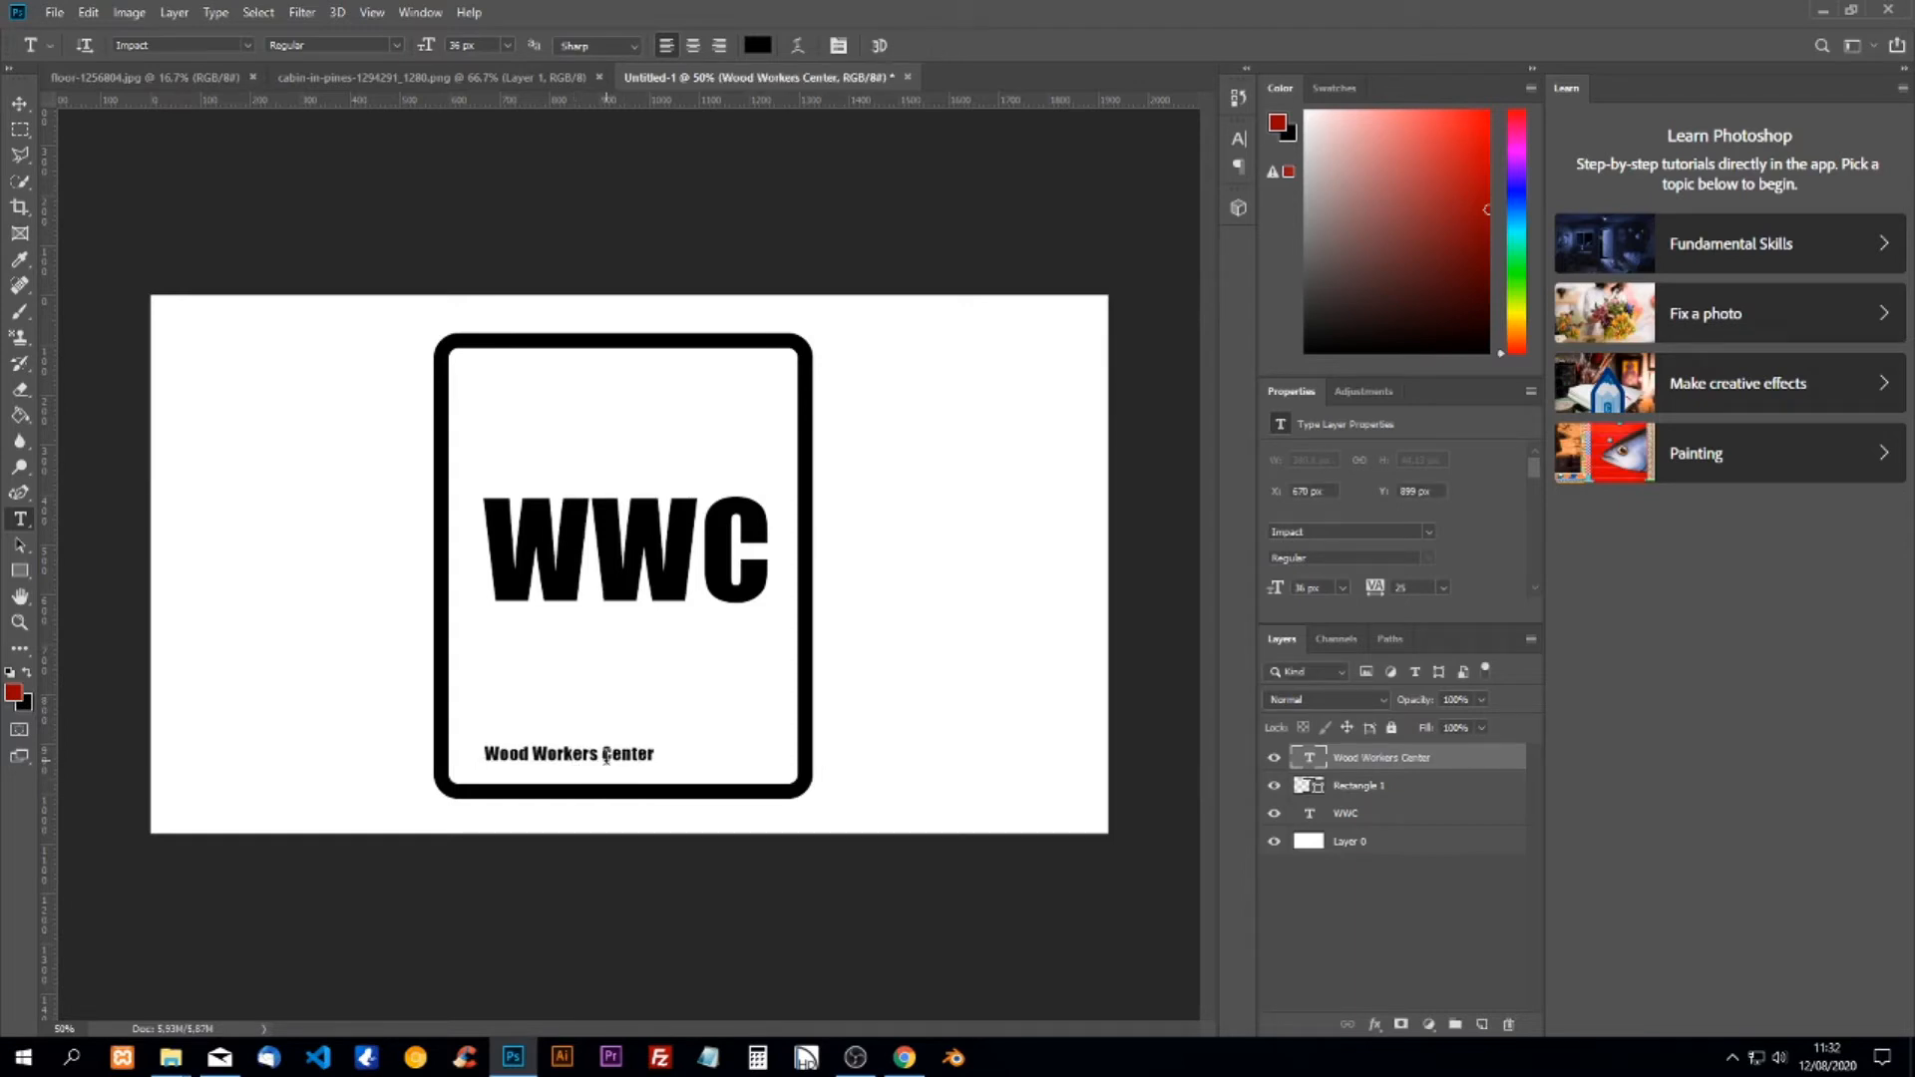
Move the Wood Workers Center text so it is centred just above the frame's bottom edge.
key(ctrl+t)
drag(586, 763, 641, 779)
key(Return)
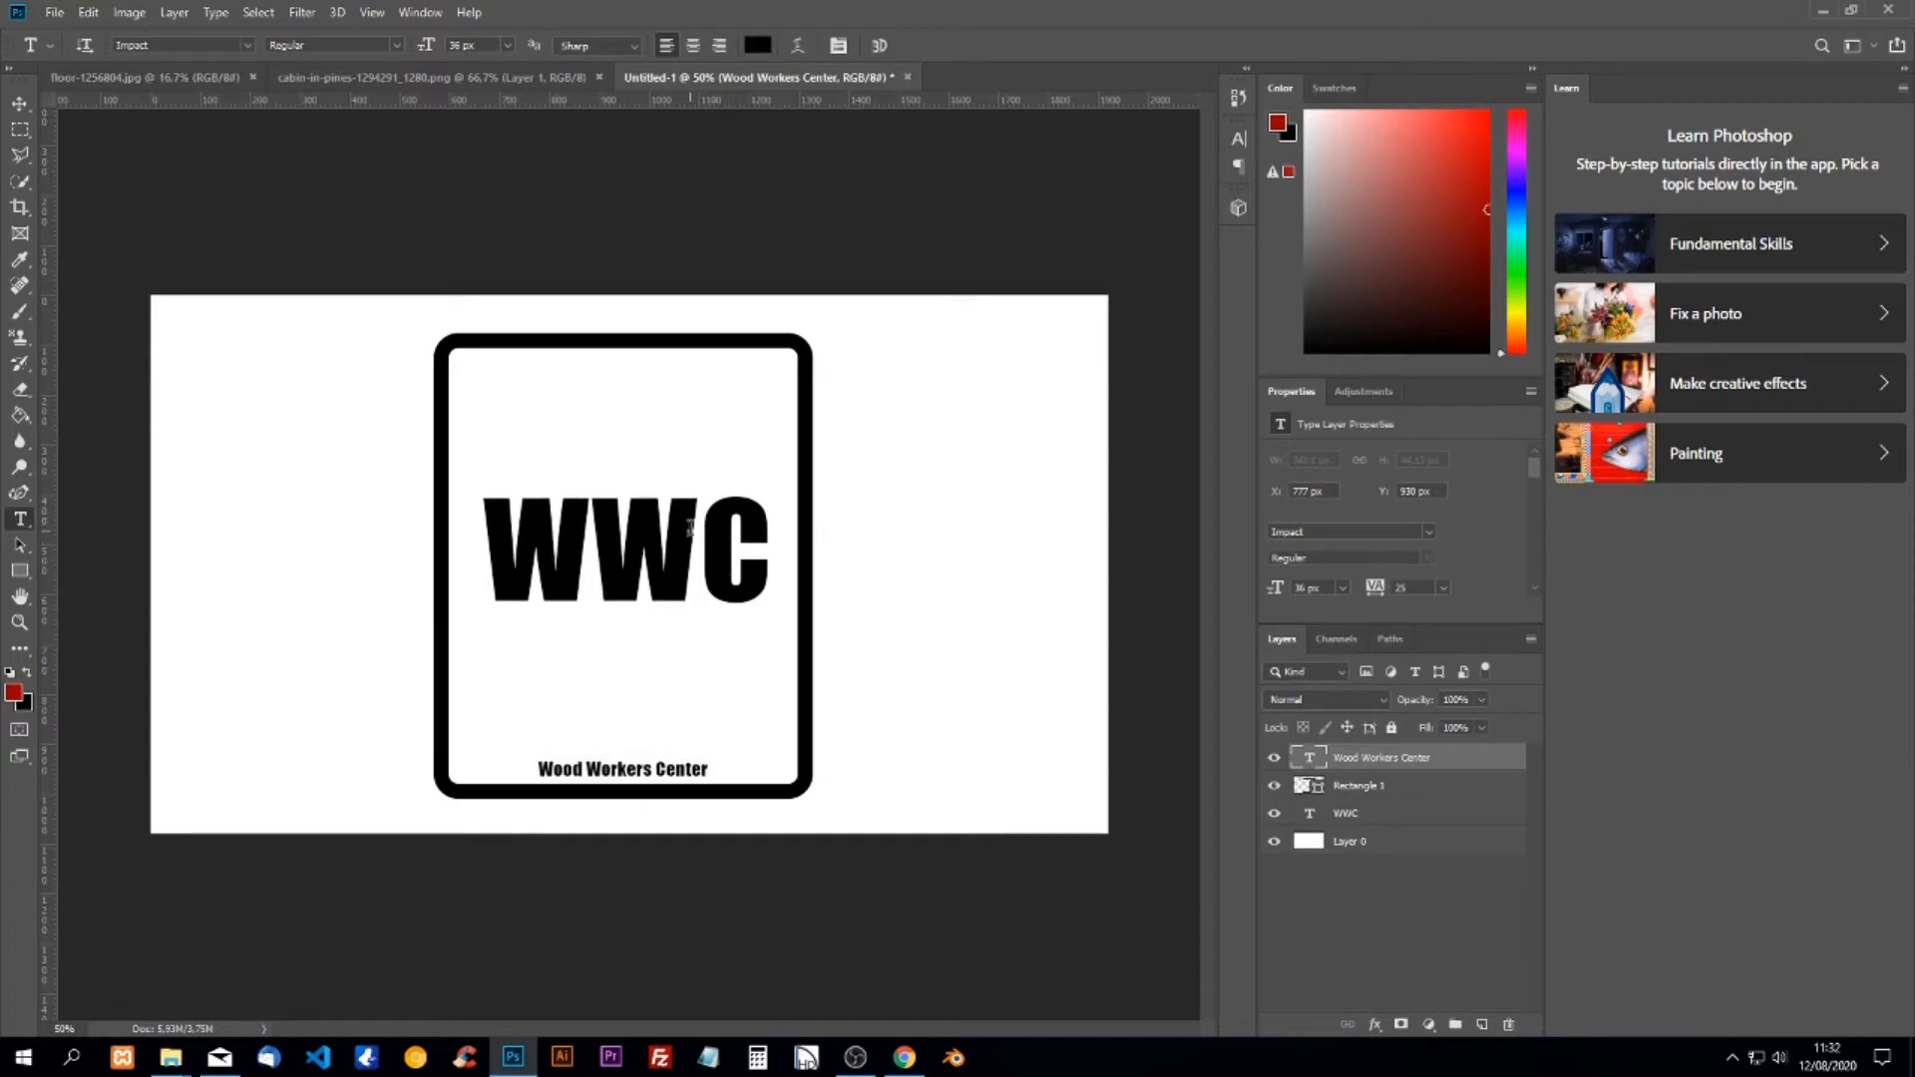
Move the WWC text straight down to about Y 672 px, into the lower half of the frame.
click(1324, 811)
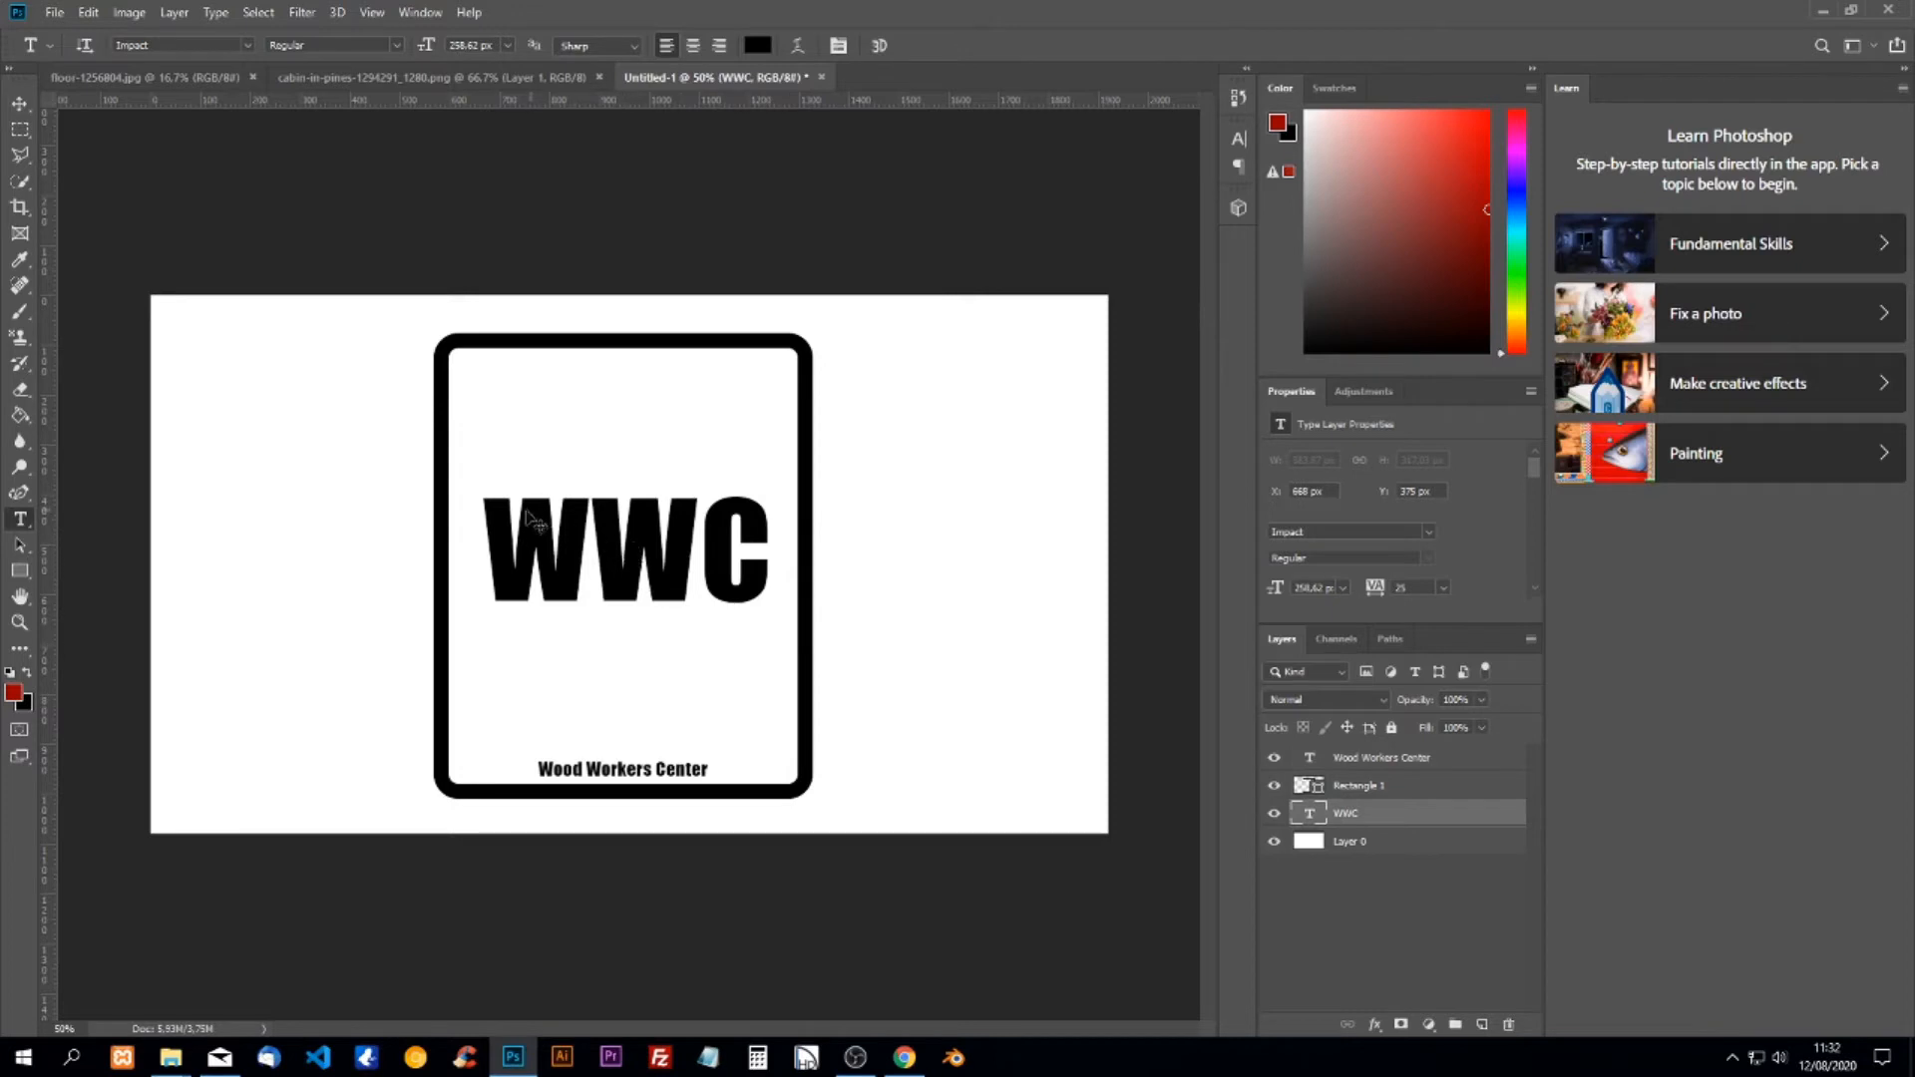
key(ctrl+t)
drag(644, 554, 641, 619)
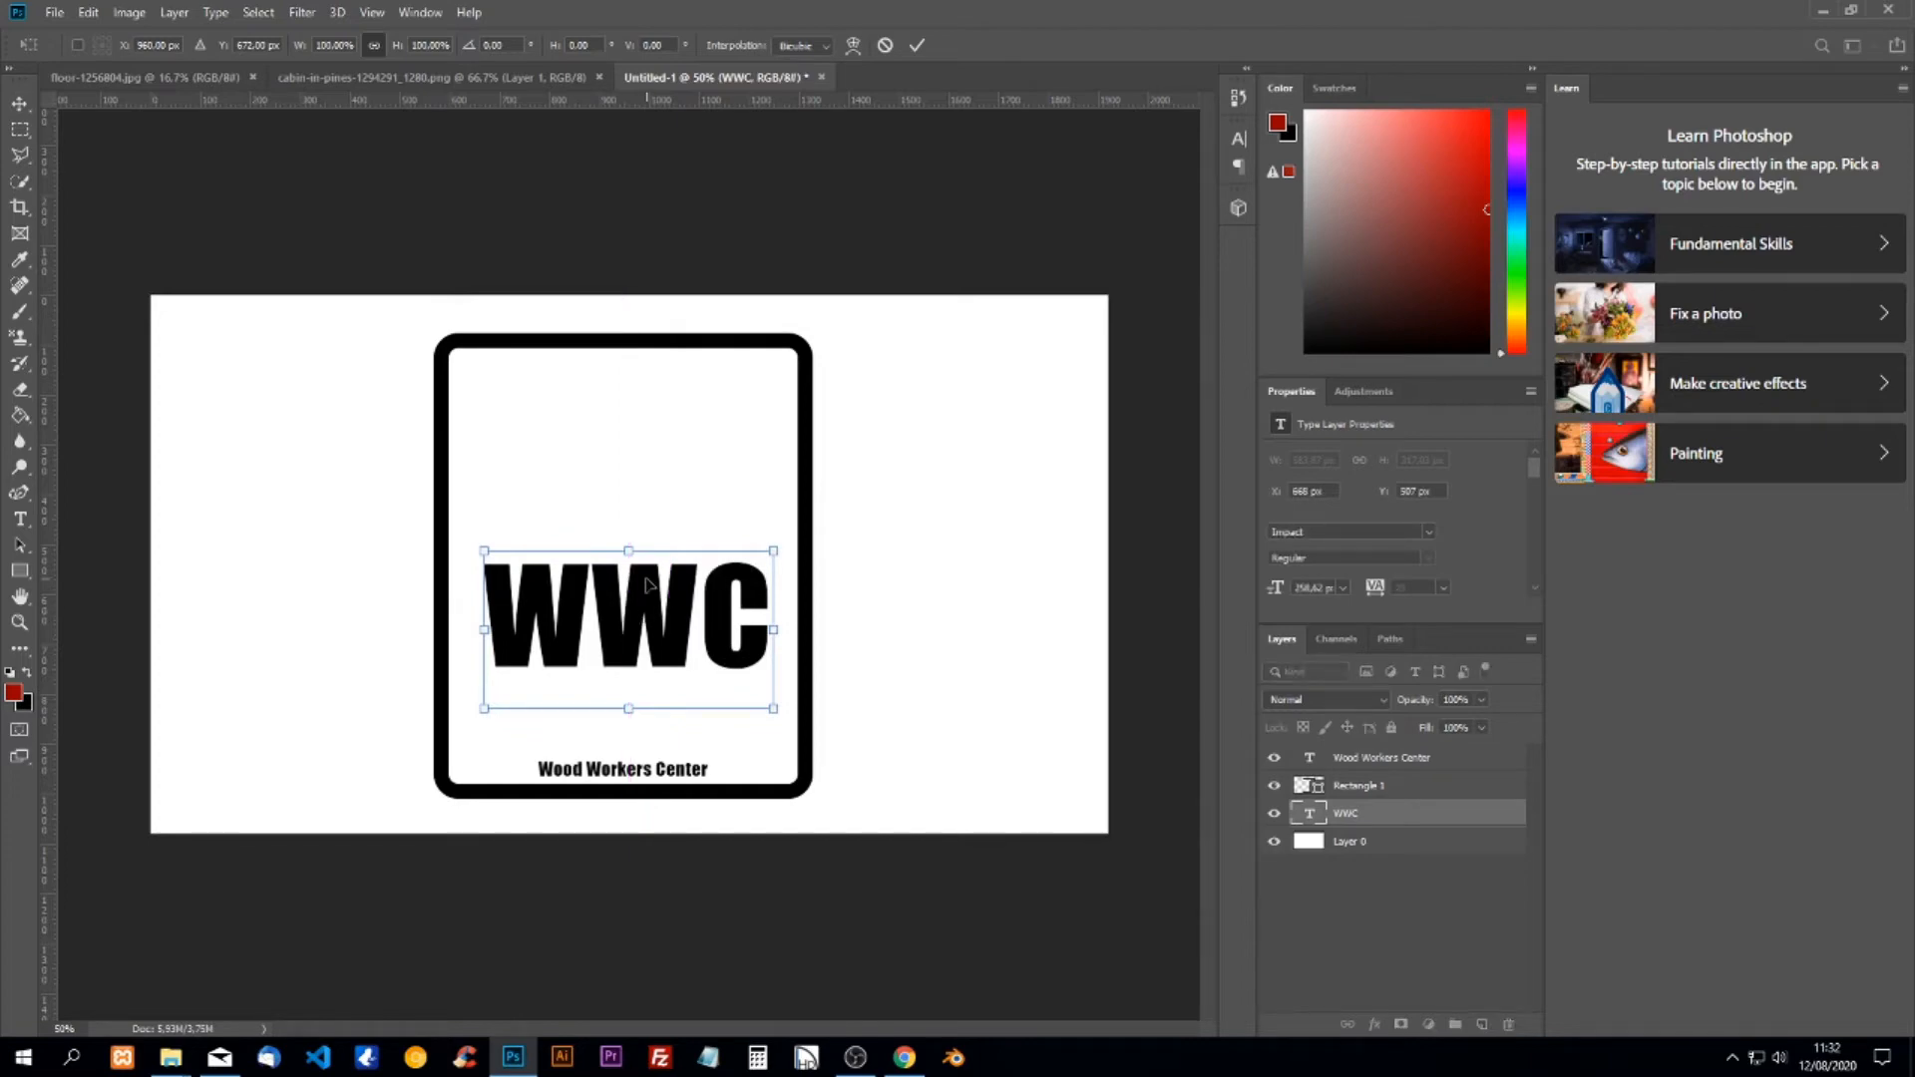
key(Return)
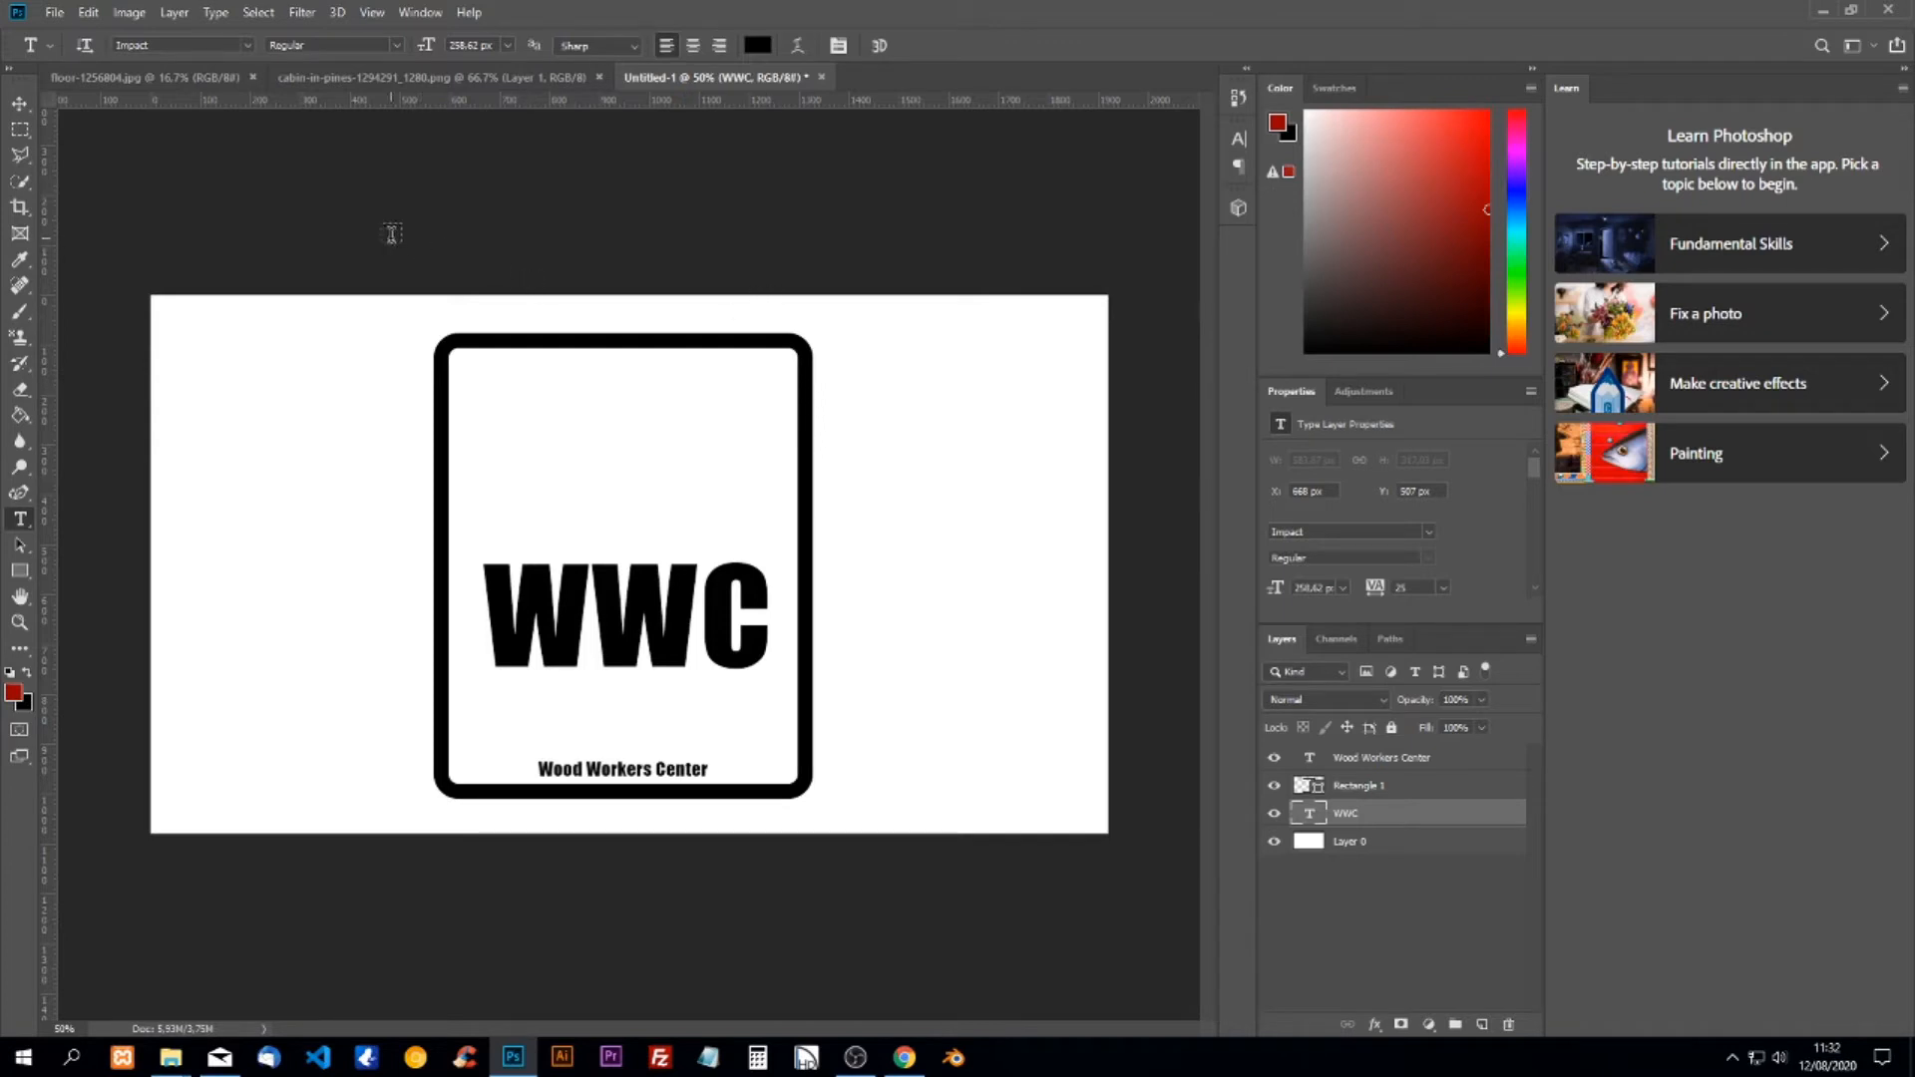
Copy the wooden floor image into the logo document, covering the canvas, and place its layer above all others.
click(185, 74)
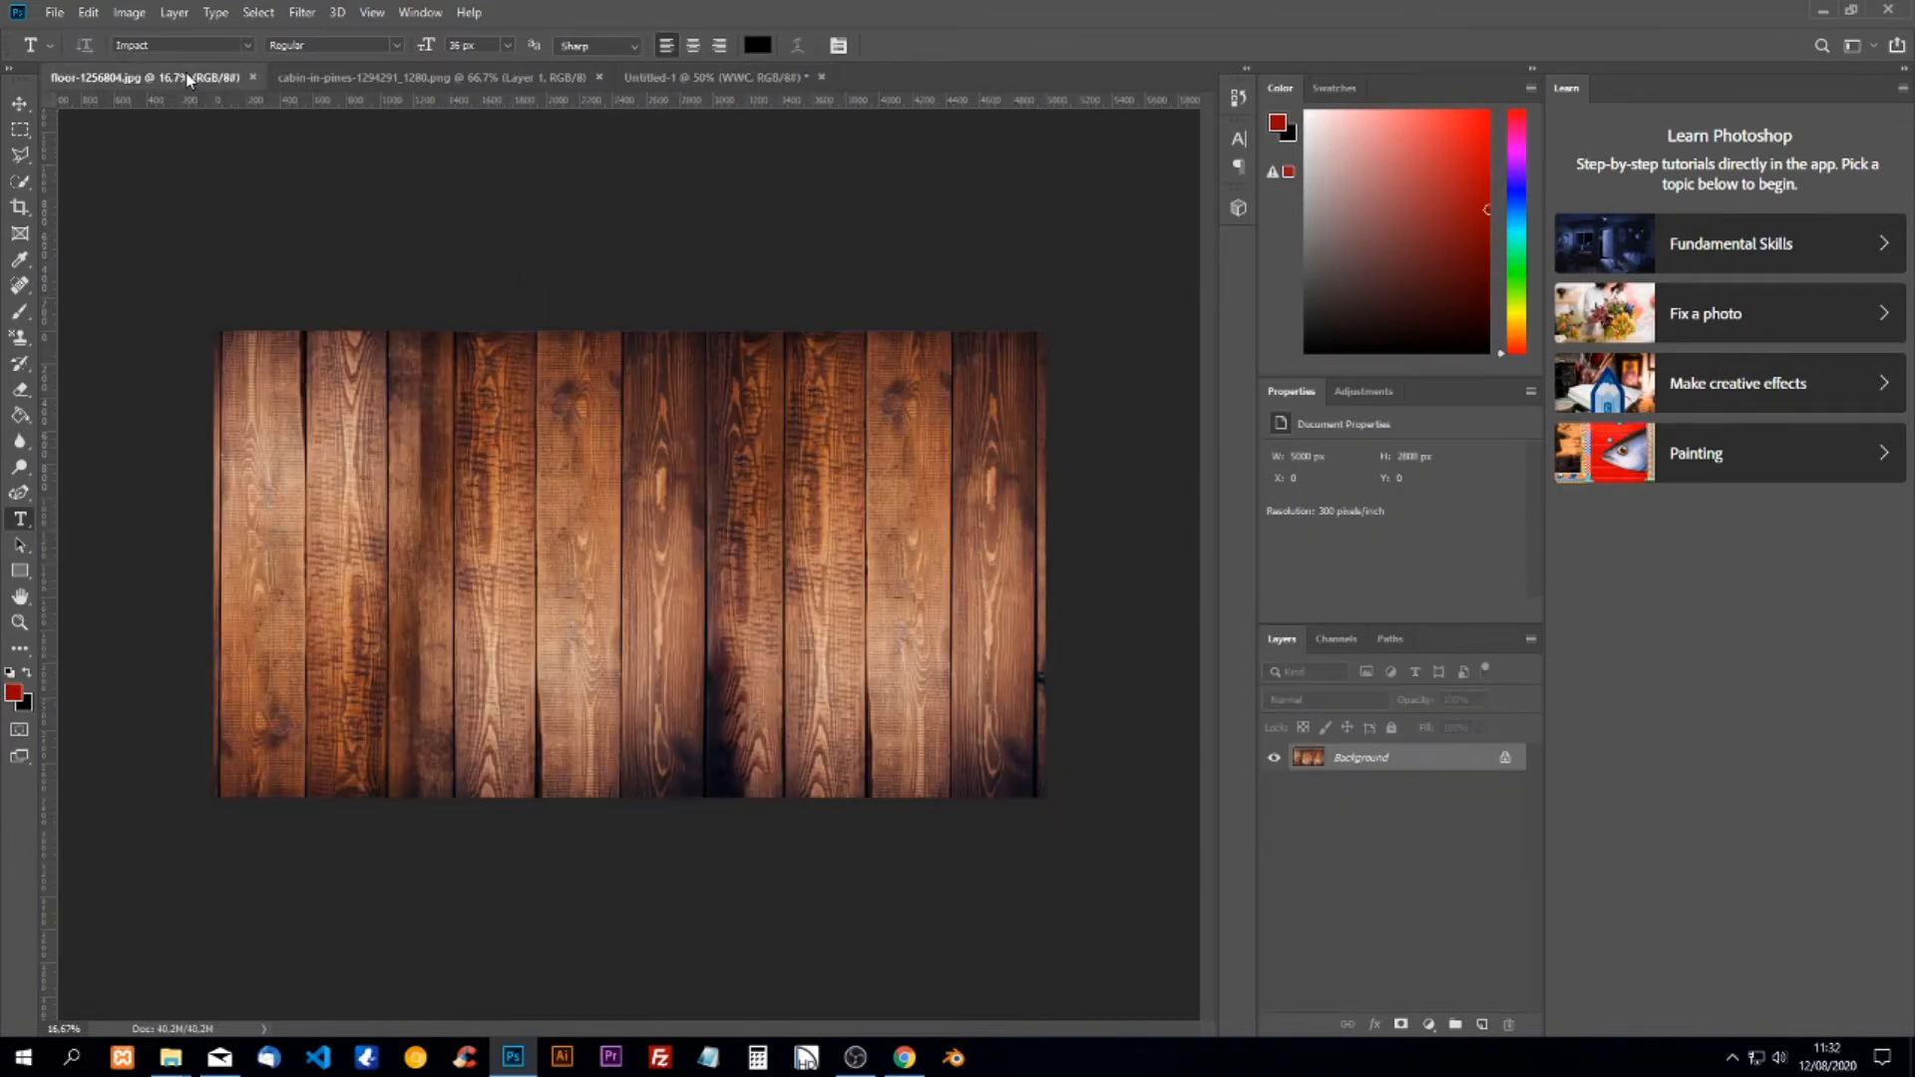
click(19, 103)
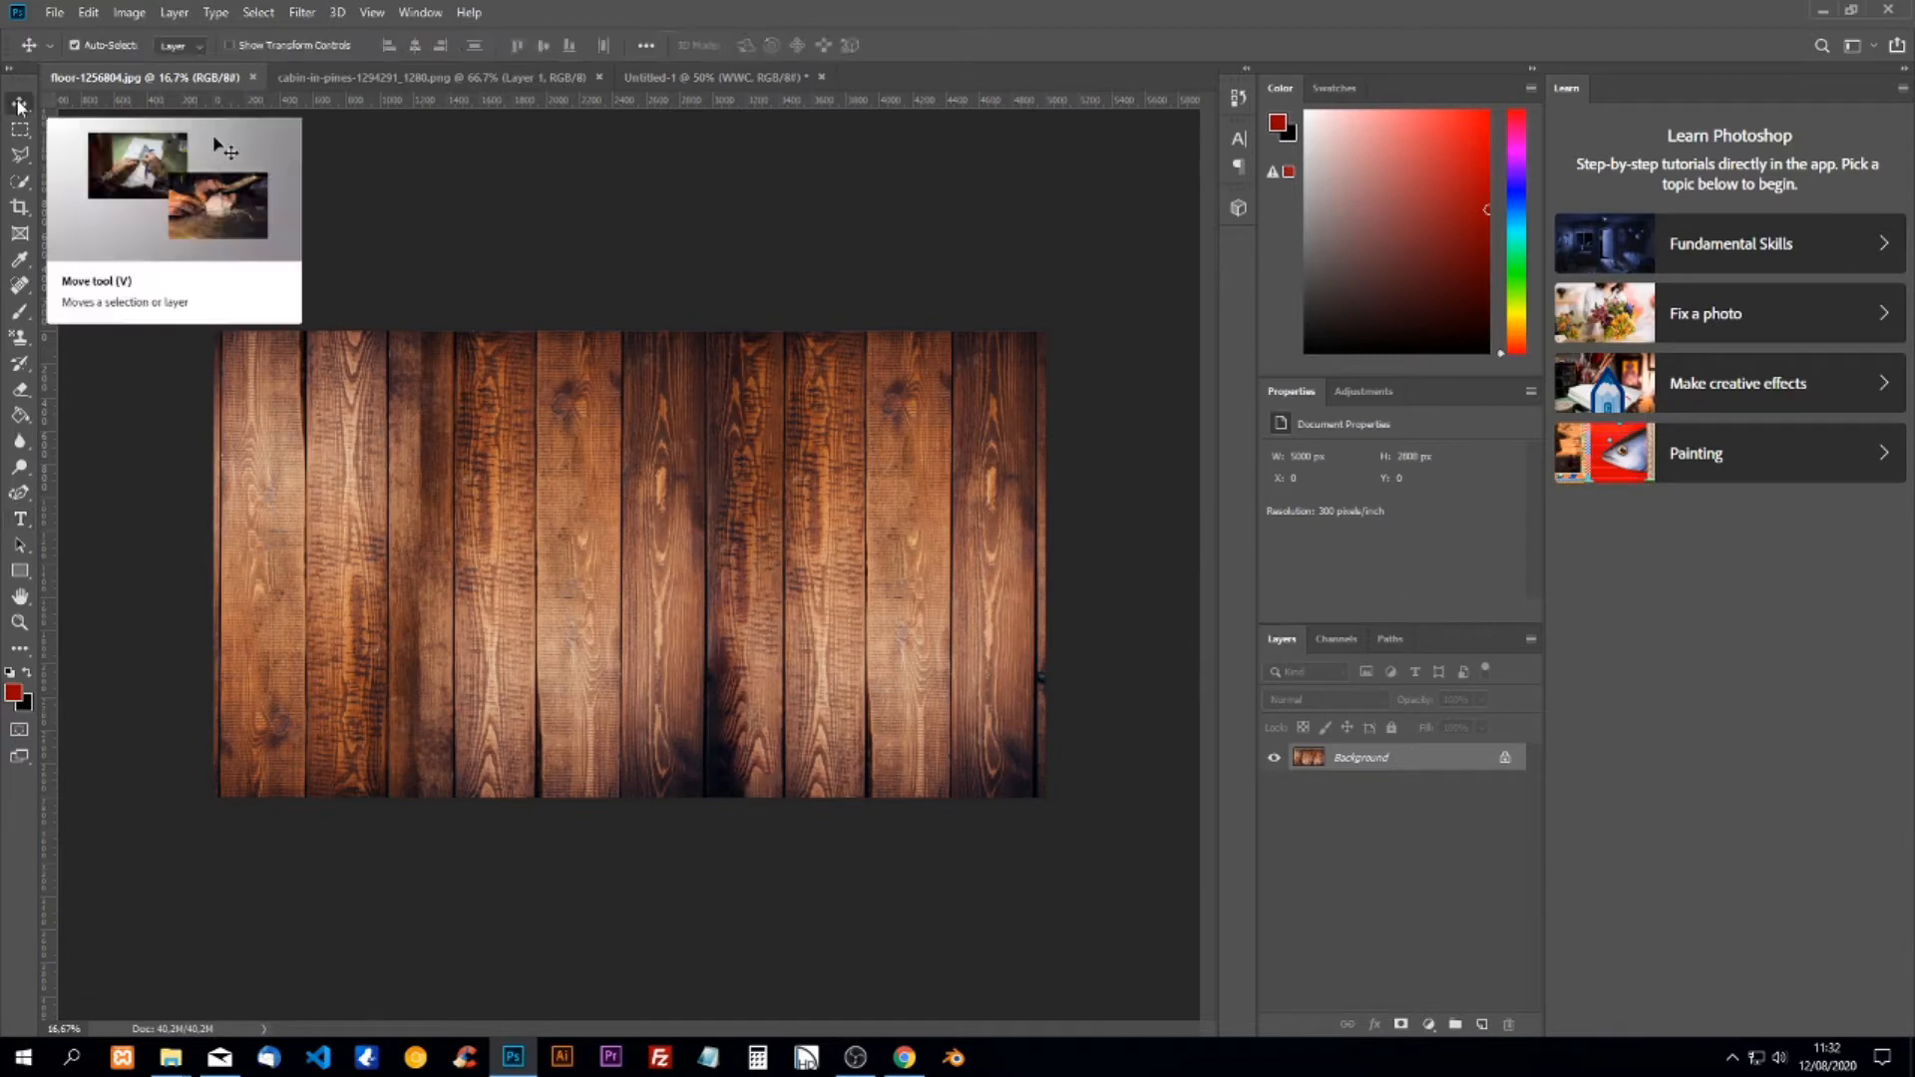
mouse_move(640, 575)
mouse_down()
mouse_move(641, 317)
mouse_move(681, 78)
mouse_move(720, 414)
mouse_move(635, 599)
mouse_up()
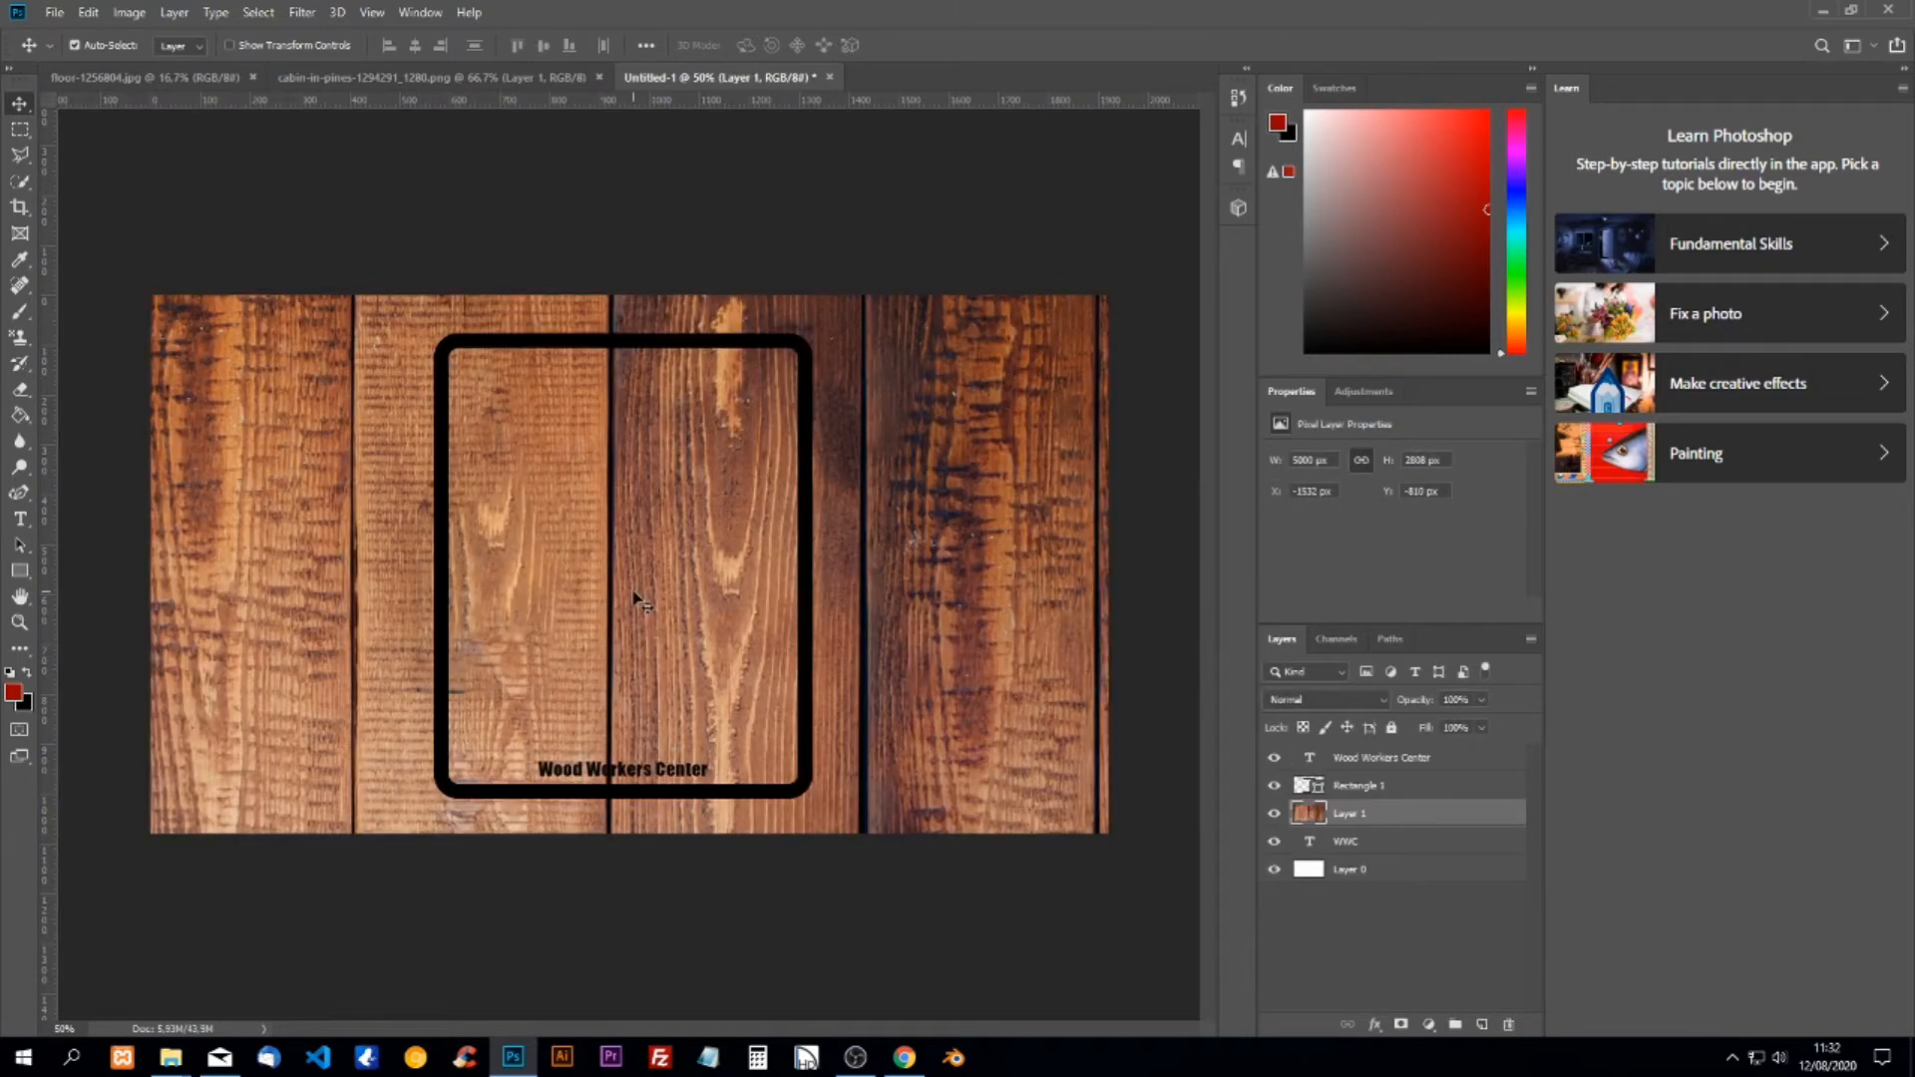
drag(1359, 814, 1361, 758)
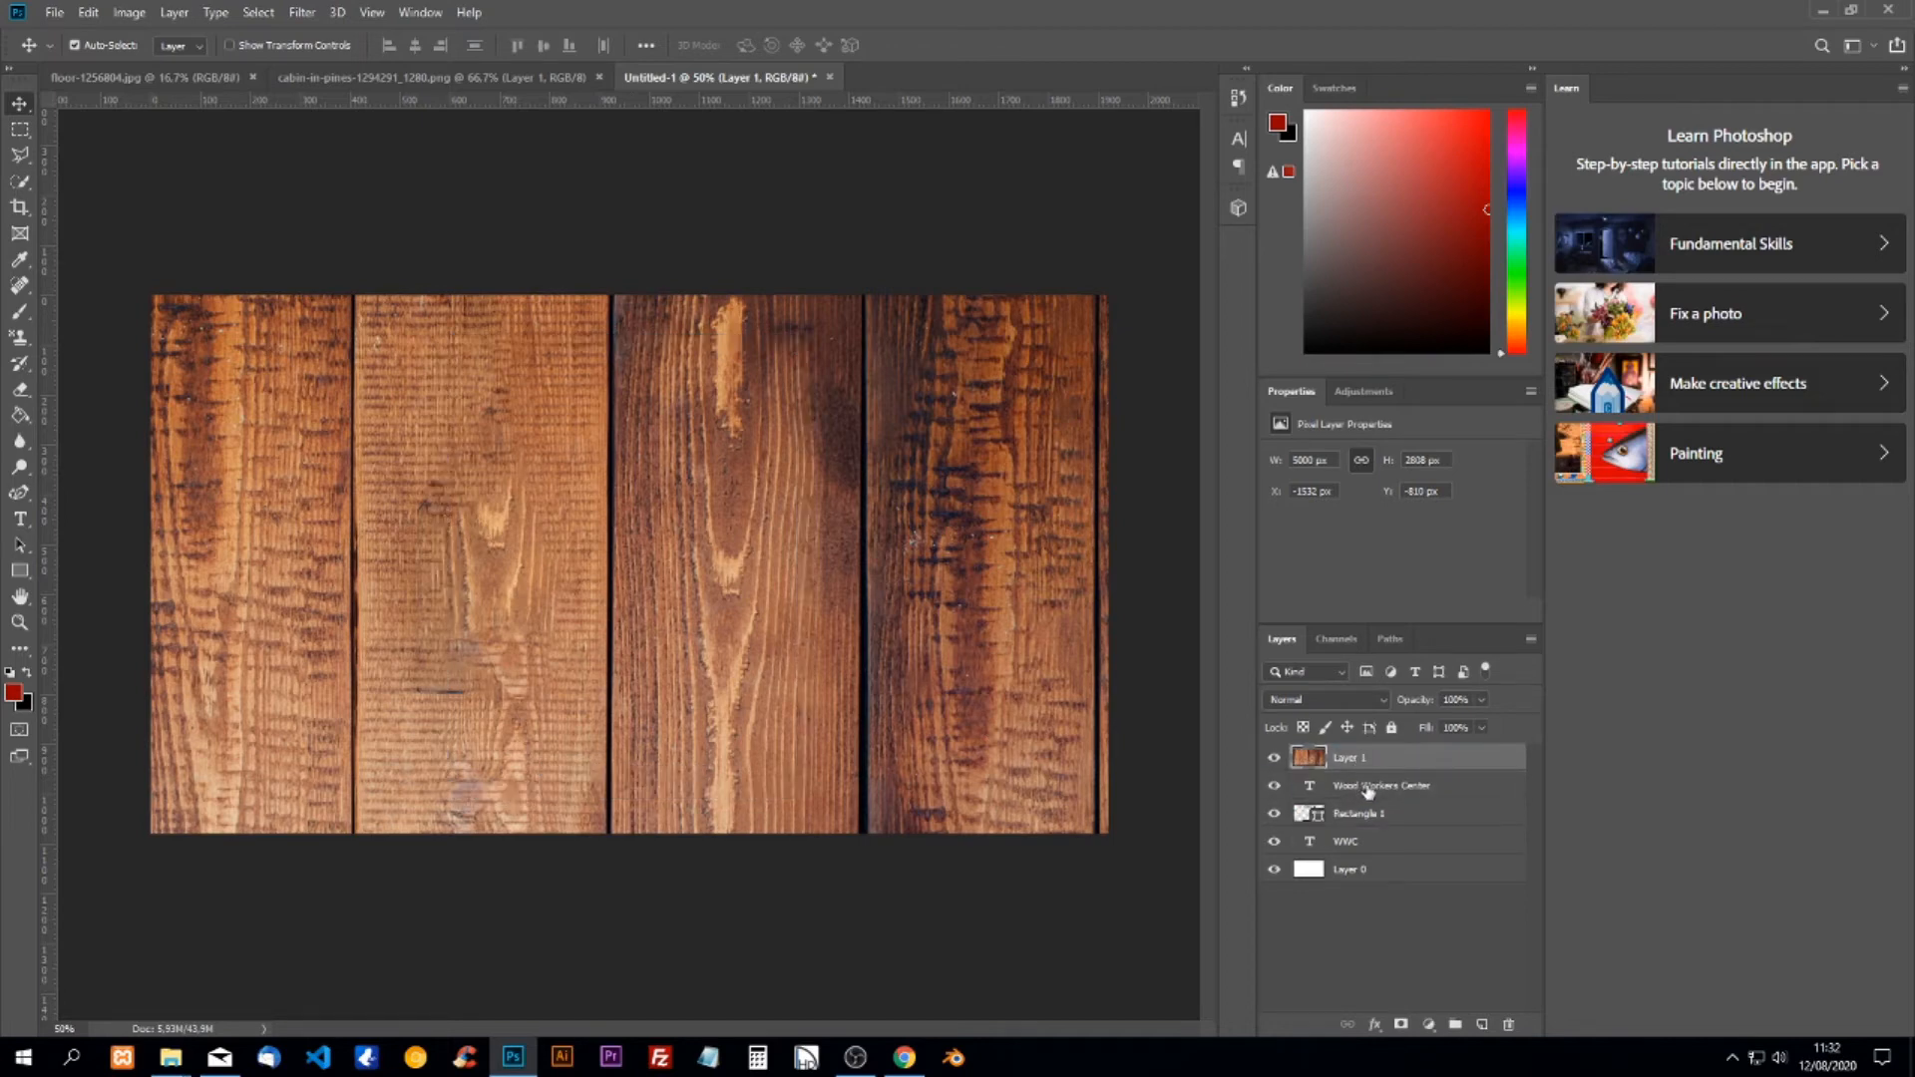
Group the Wood Workers Center, Rectangle 1 and WWC layers.
click(1368, 788)
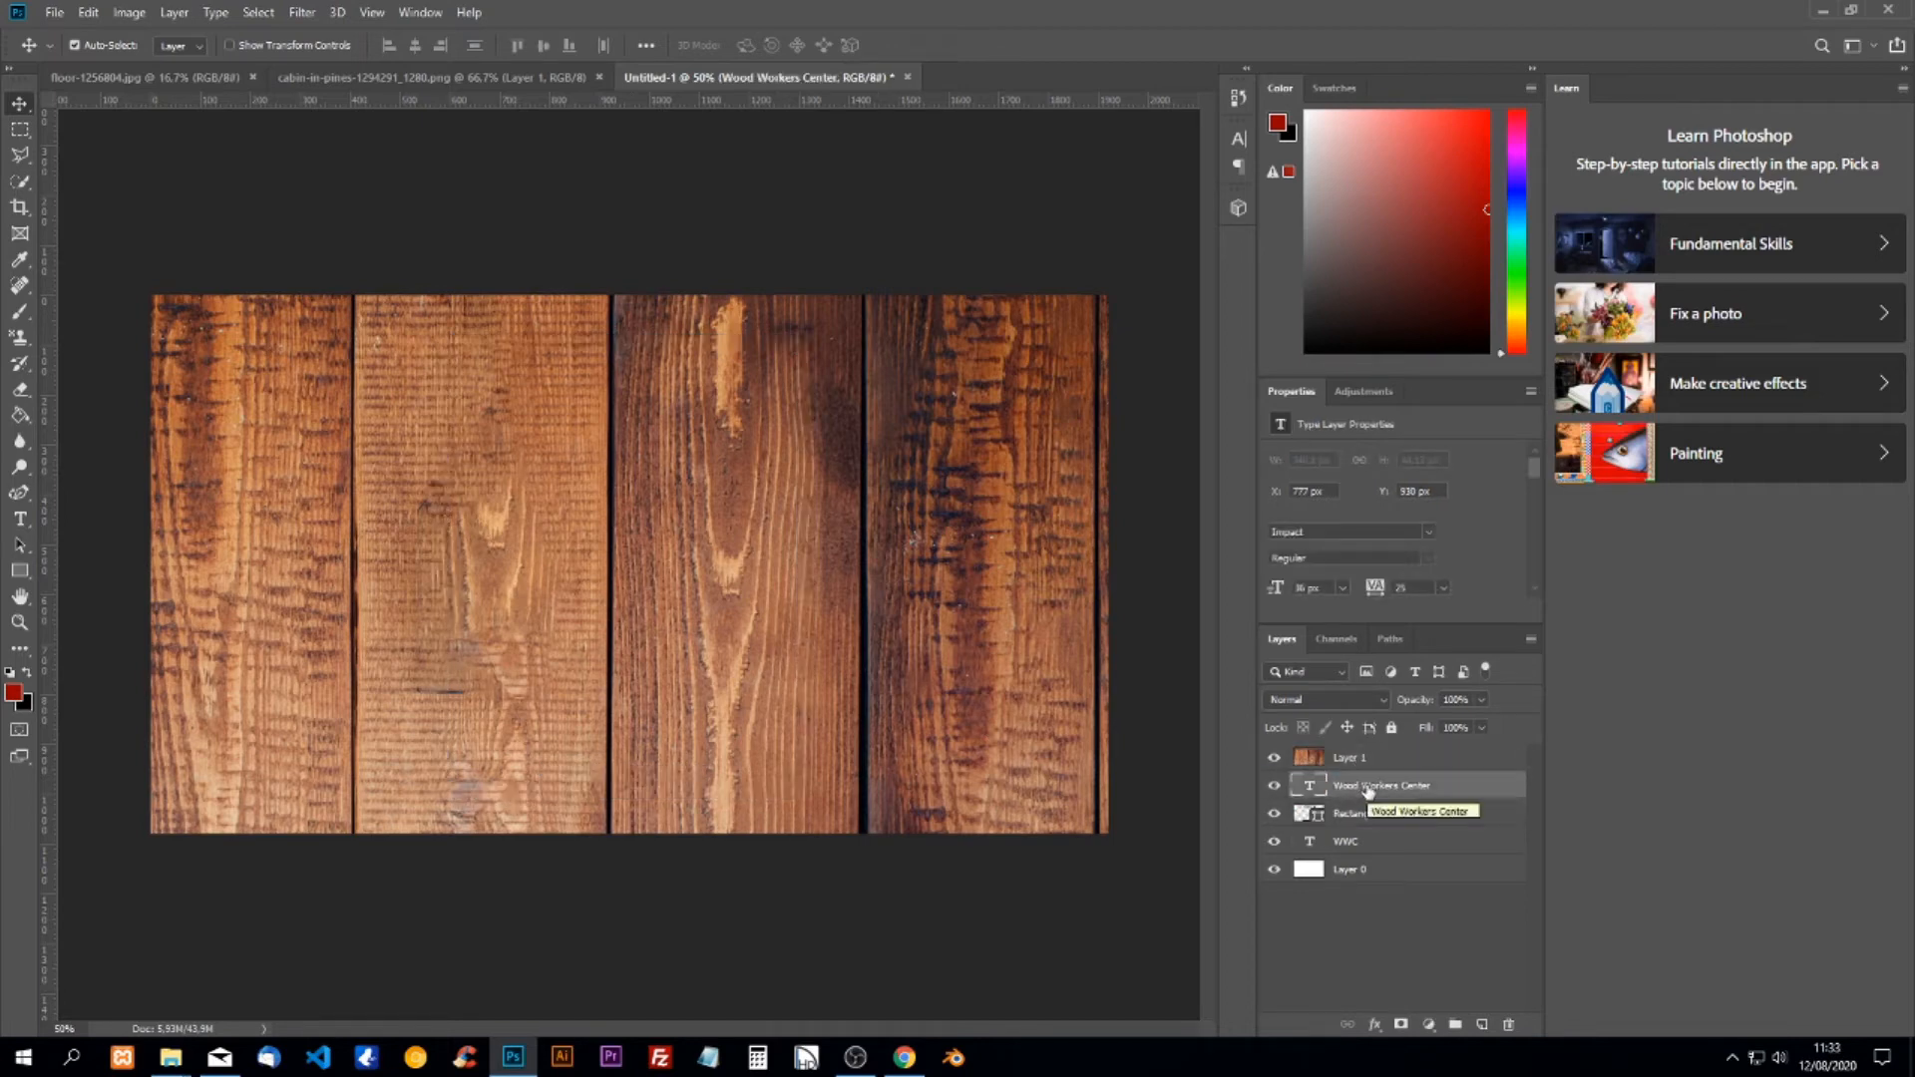
shift+click(1373, 850)
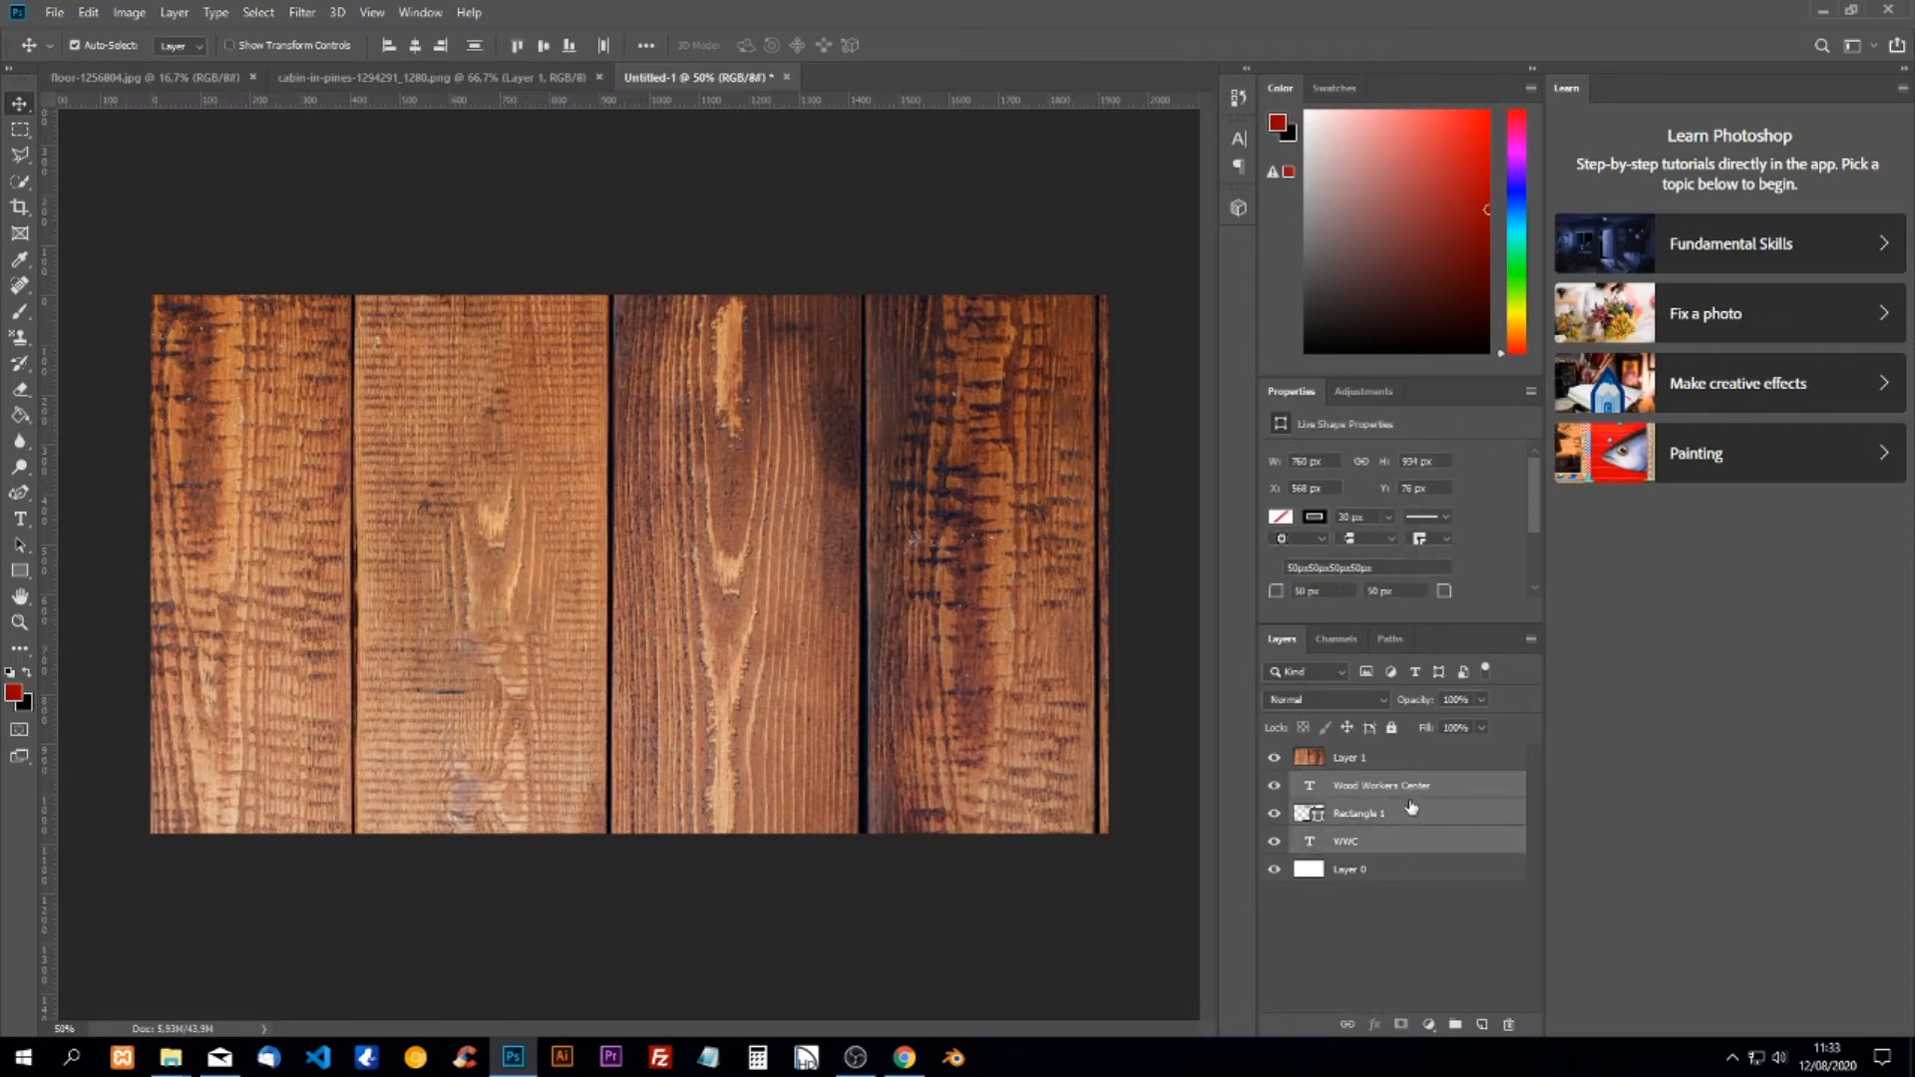
key(ctrl+g)
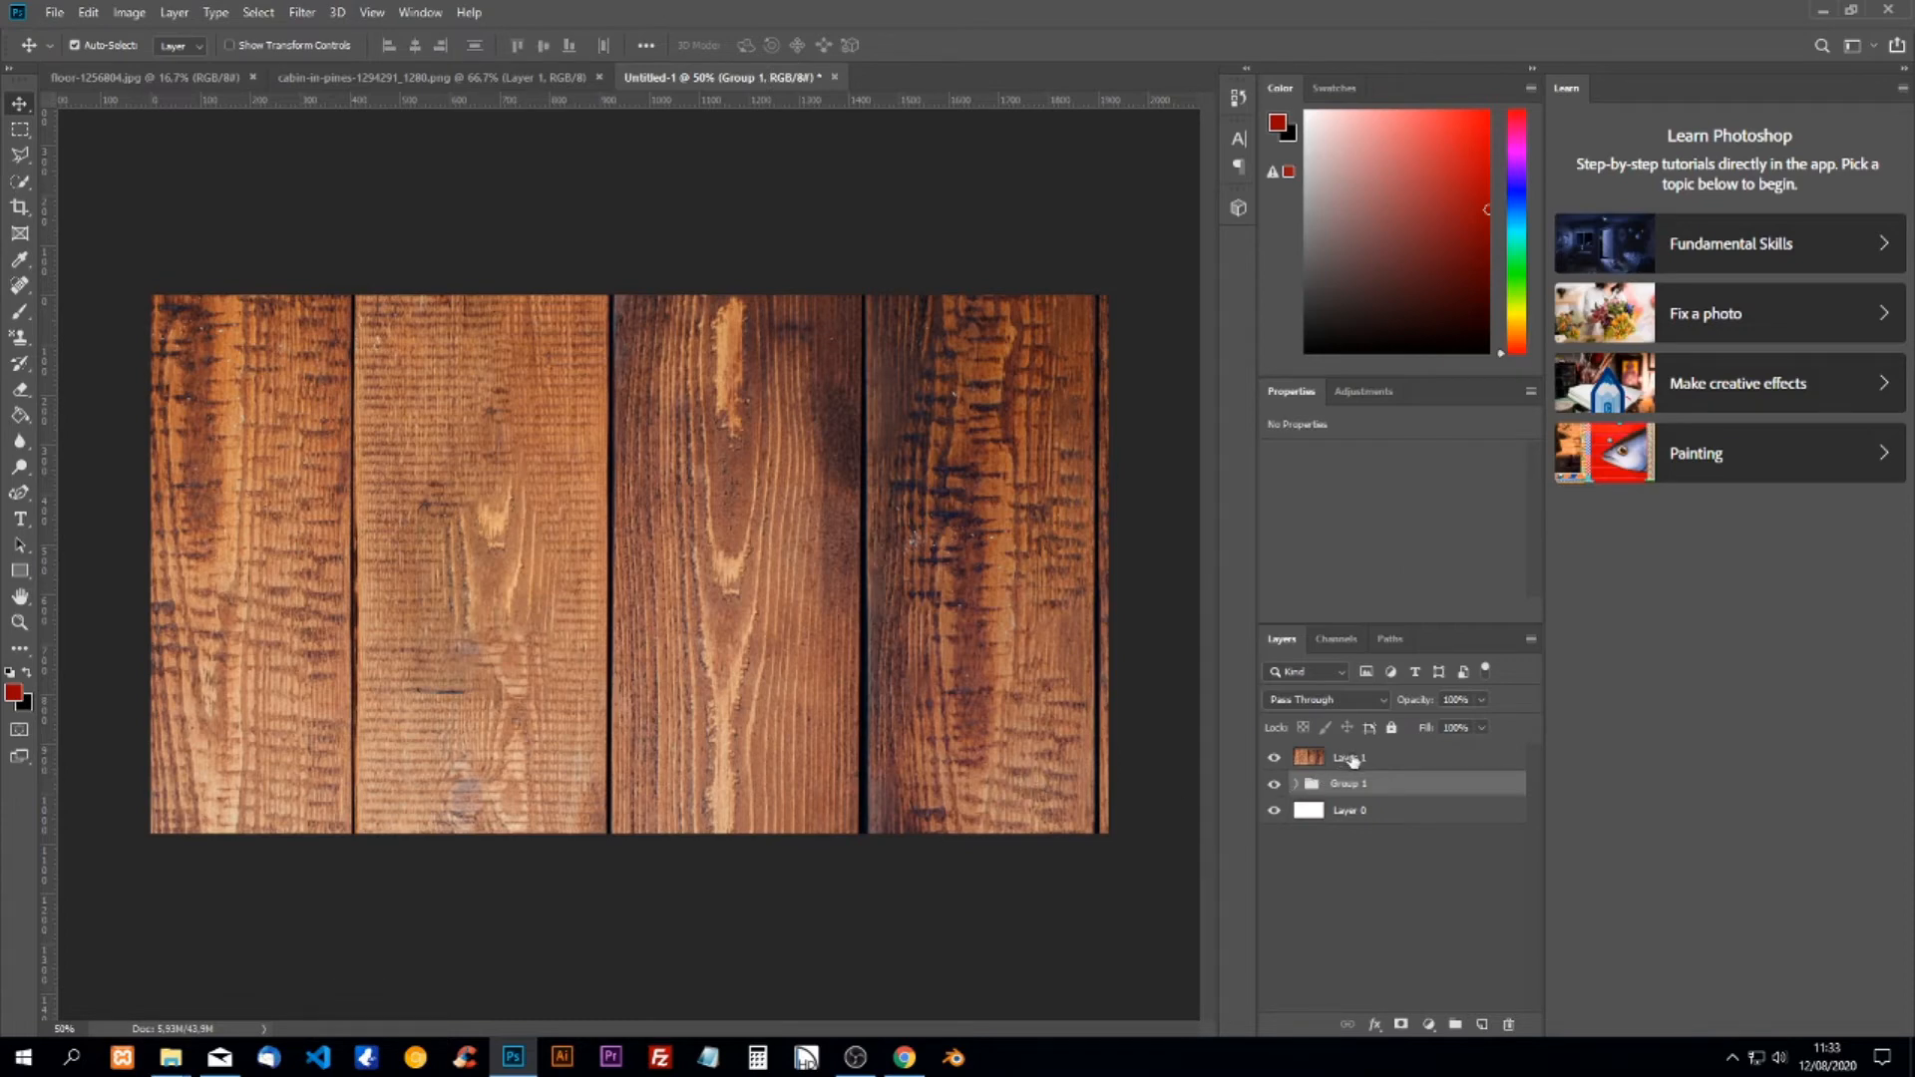
Clip the wood texture layer to the logo group with a clipping mask.
click(1352, 760)
right_click(1353, 760)
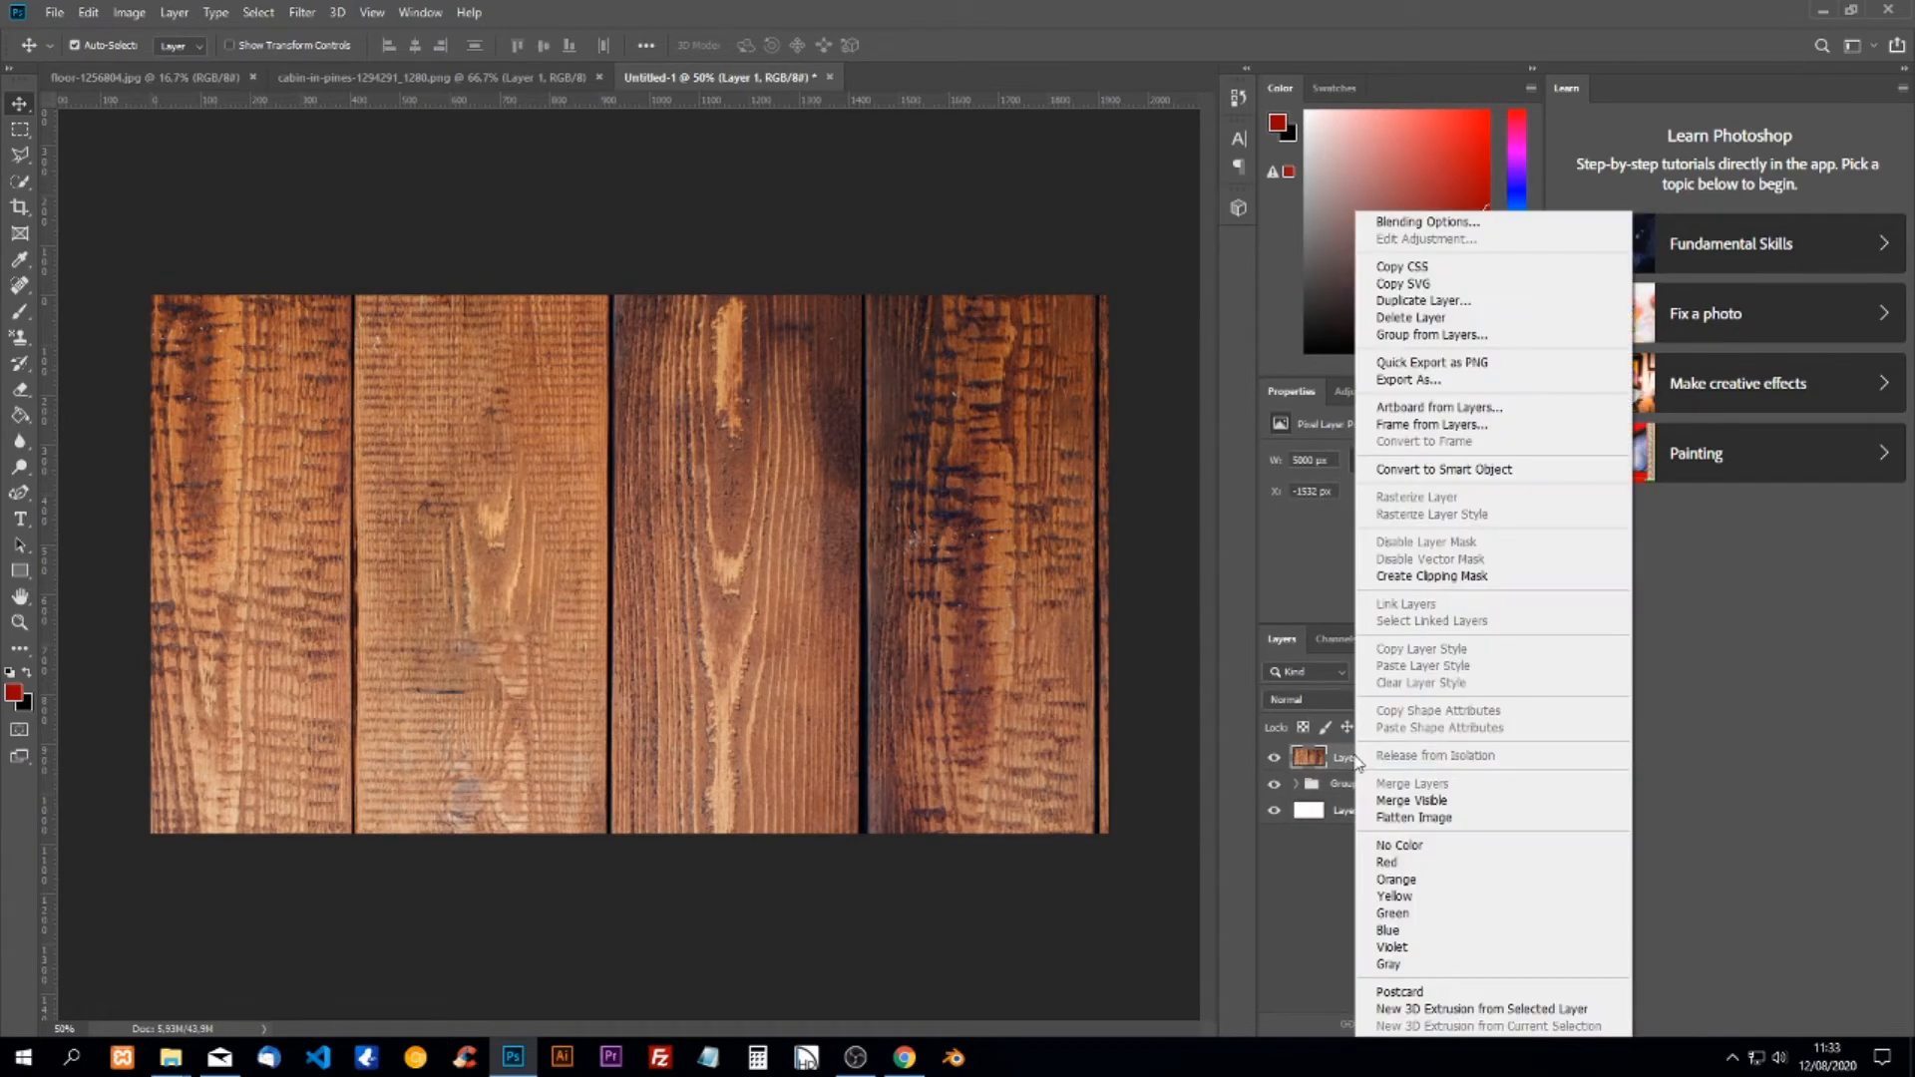
click(1452, 587)
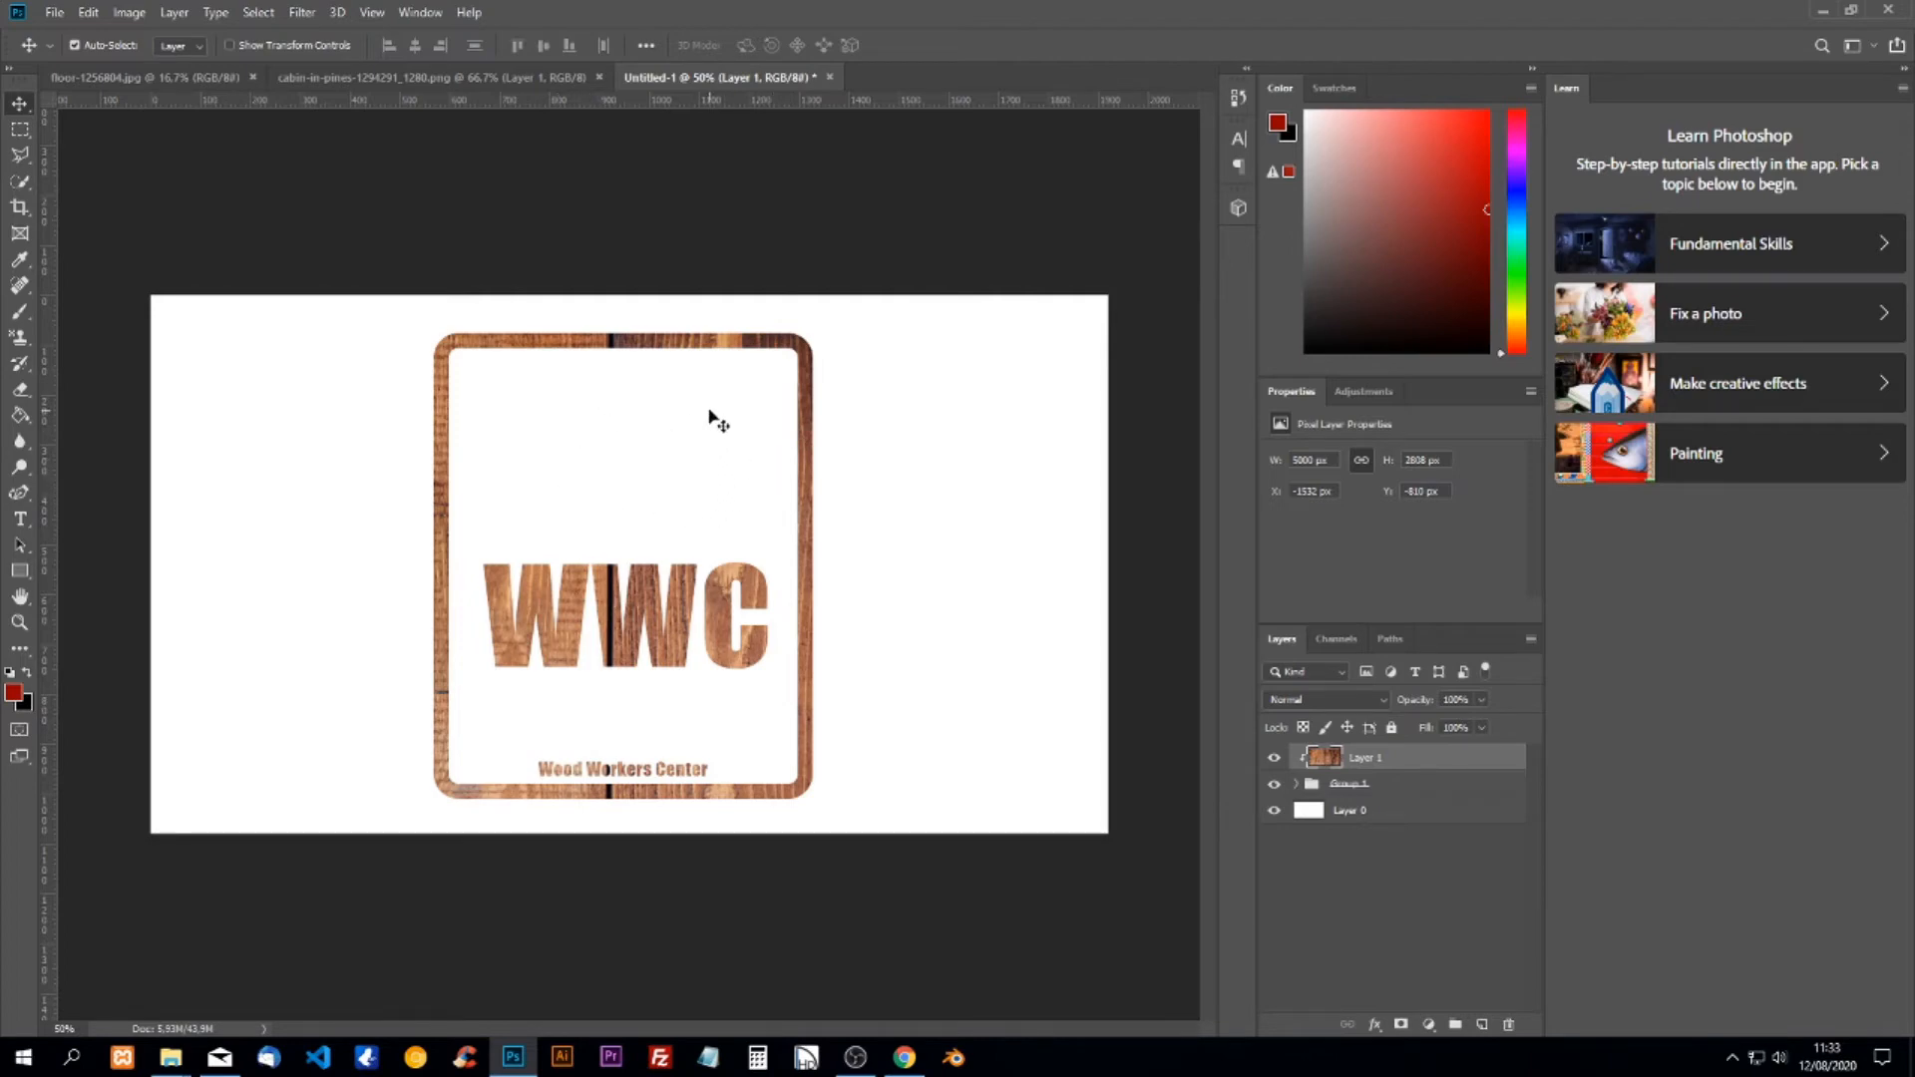
Copy the cabin-in-pines illustration into the logo document, placing it over the frame as the topmost layer.
click(448, 78)
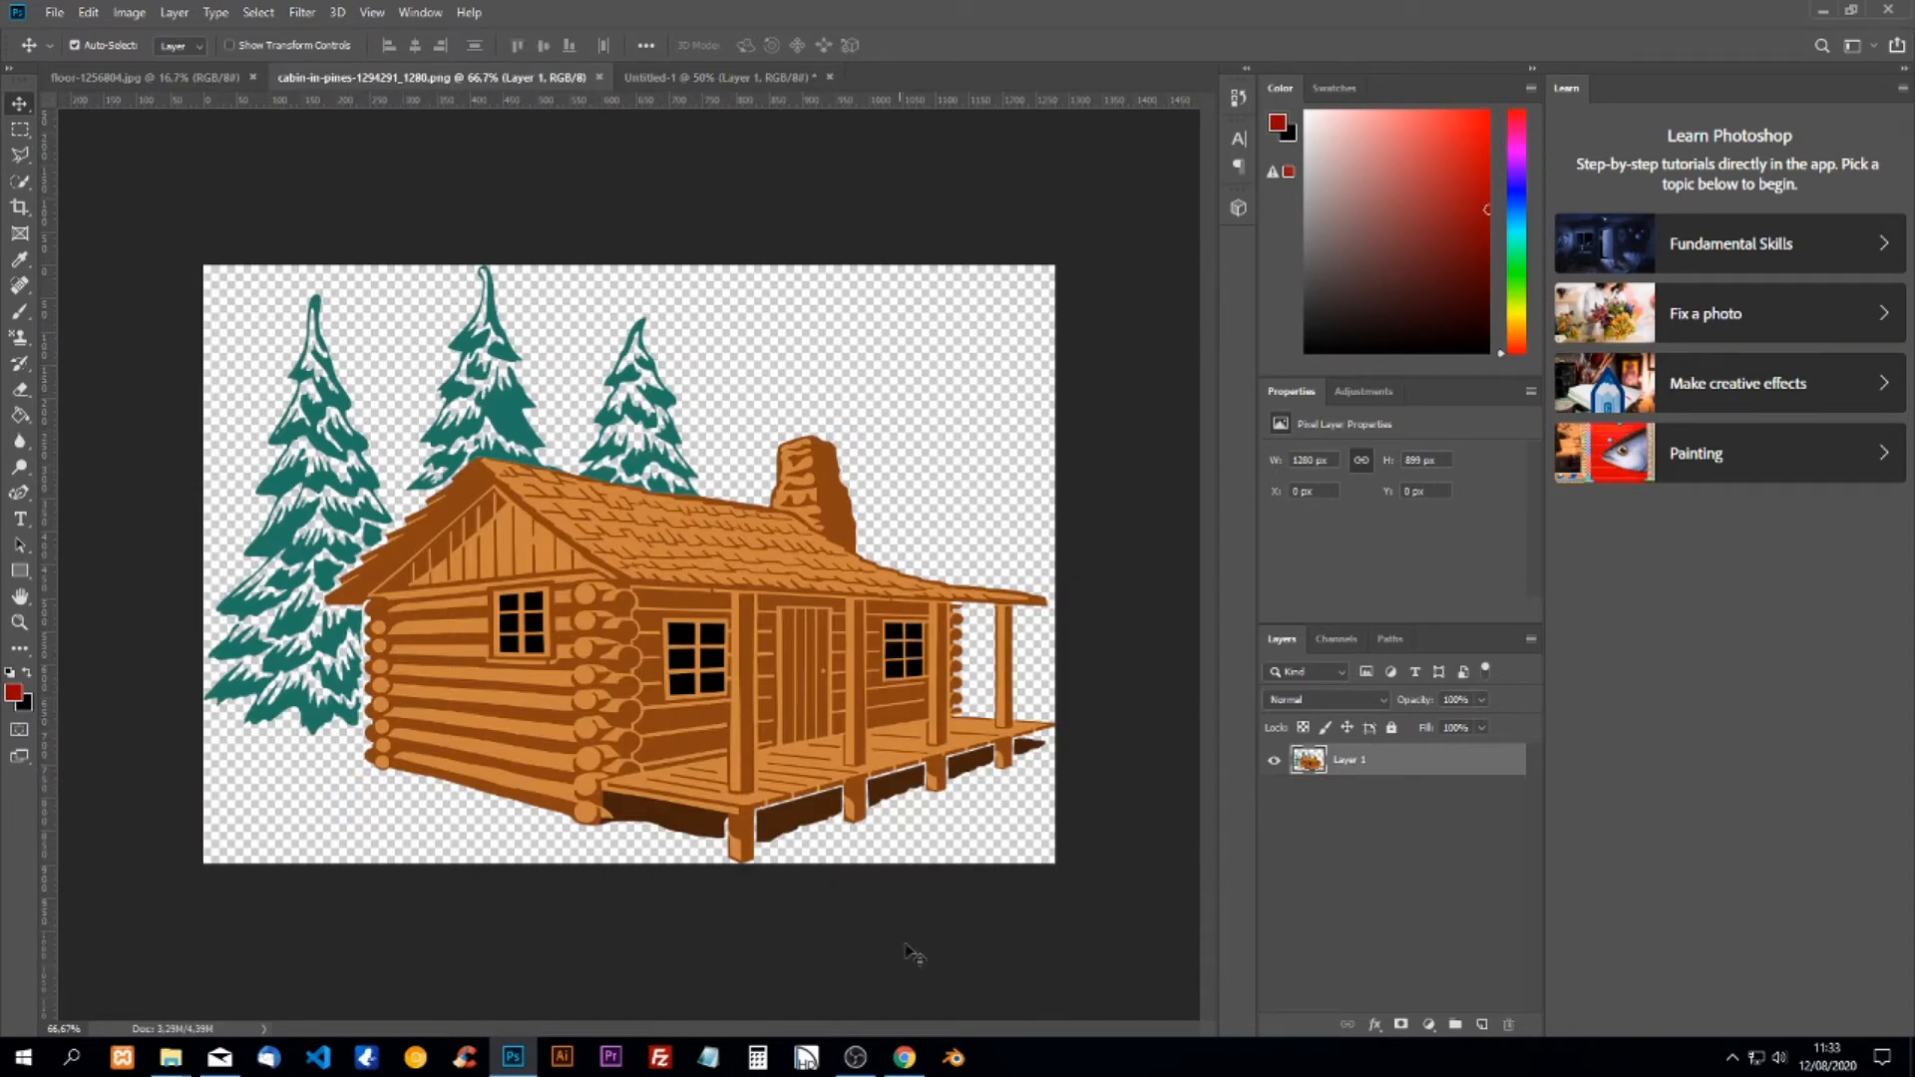
click(905, 1057)
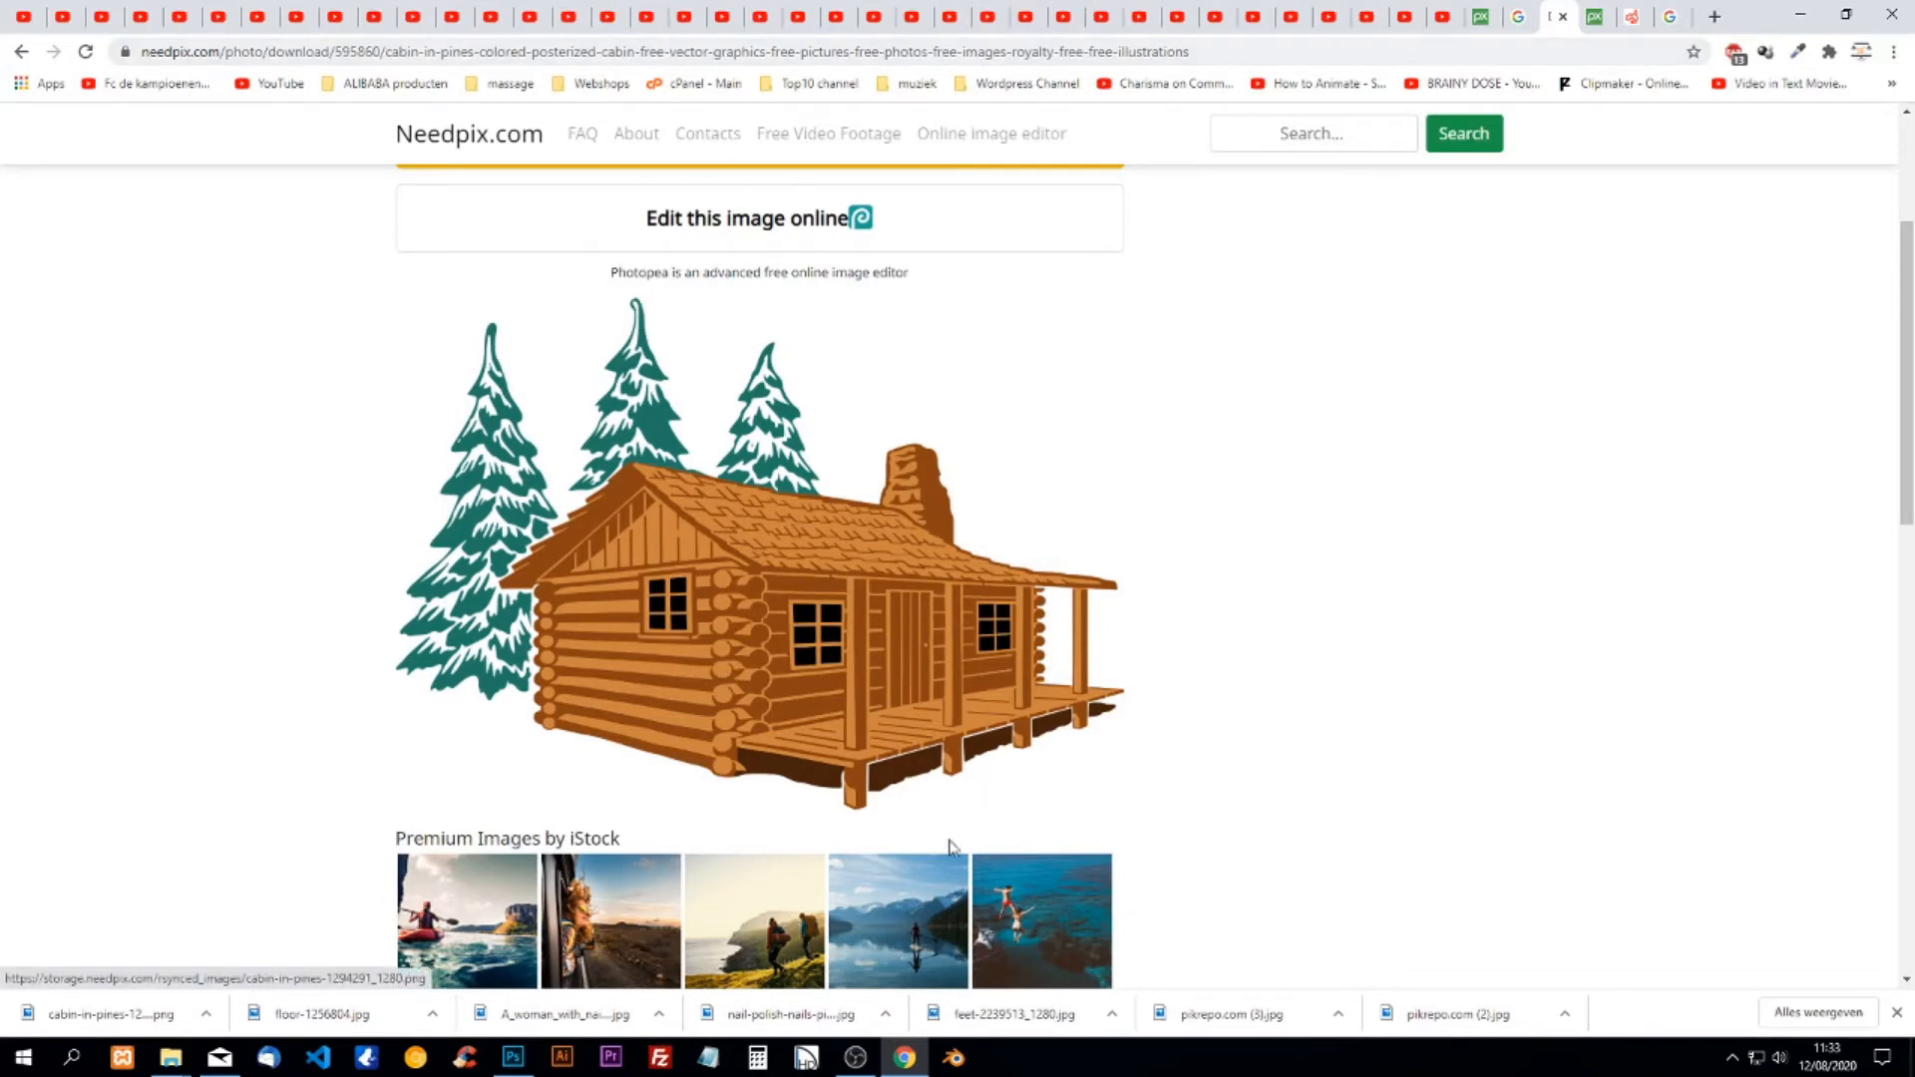
click(513, 1062)
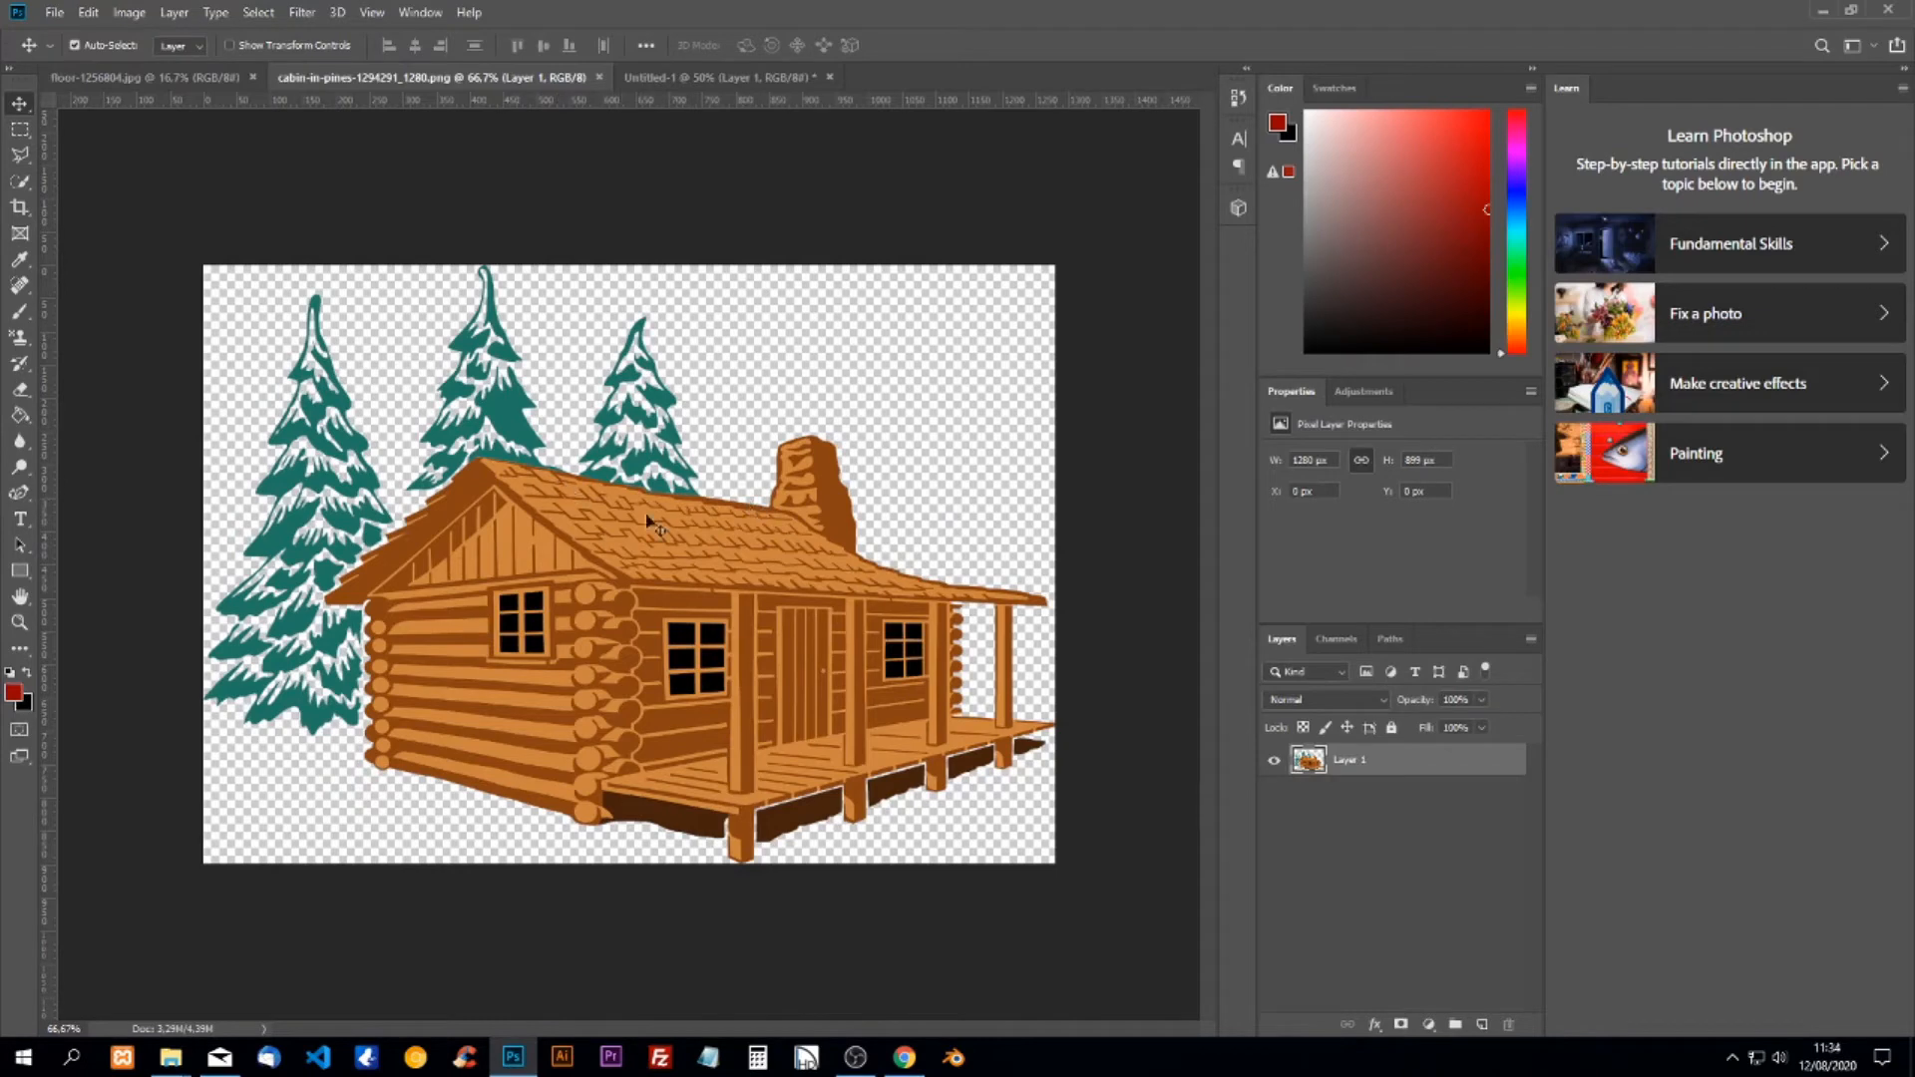
drag(718, 568, 614, 489)
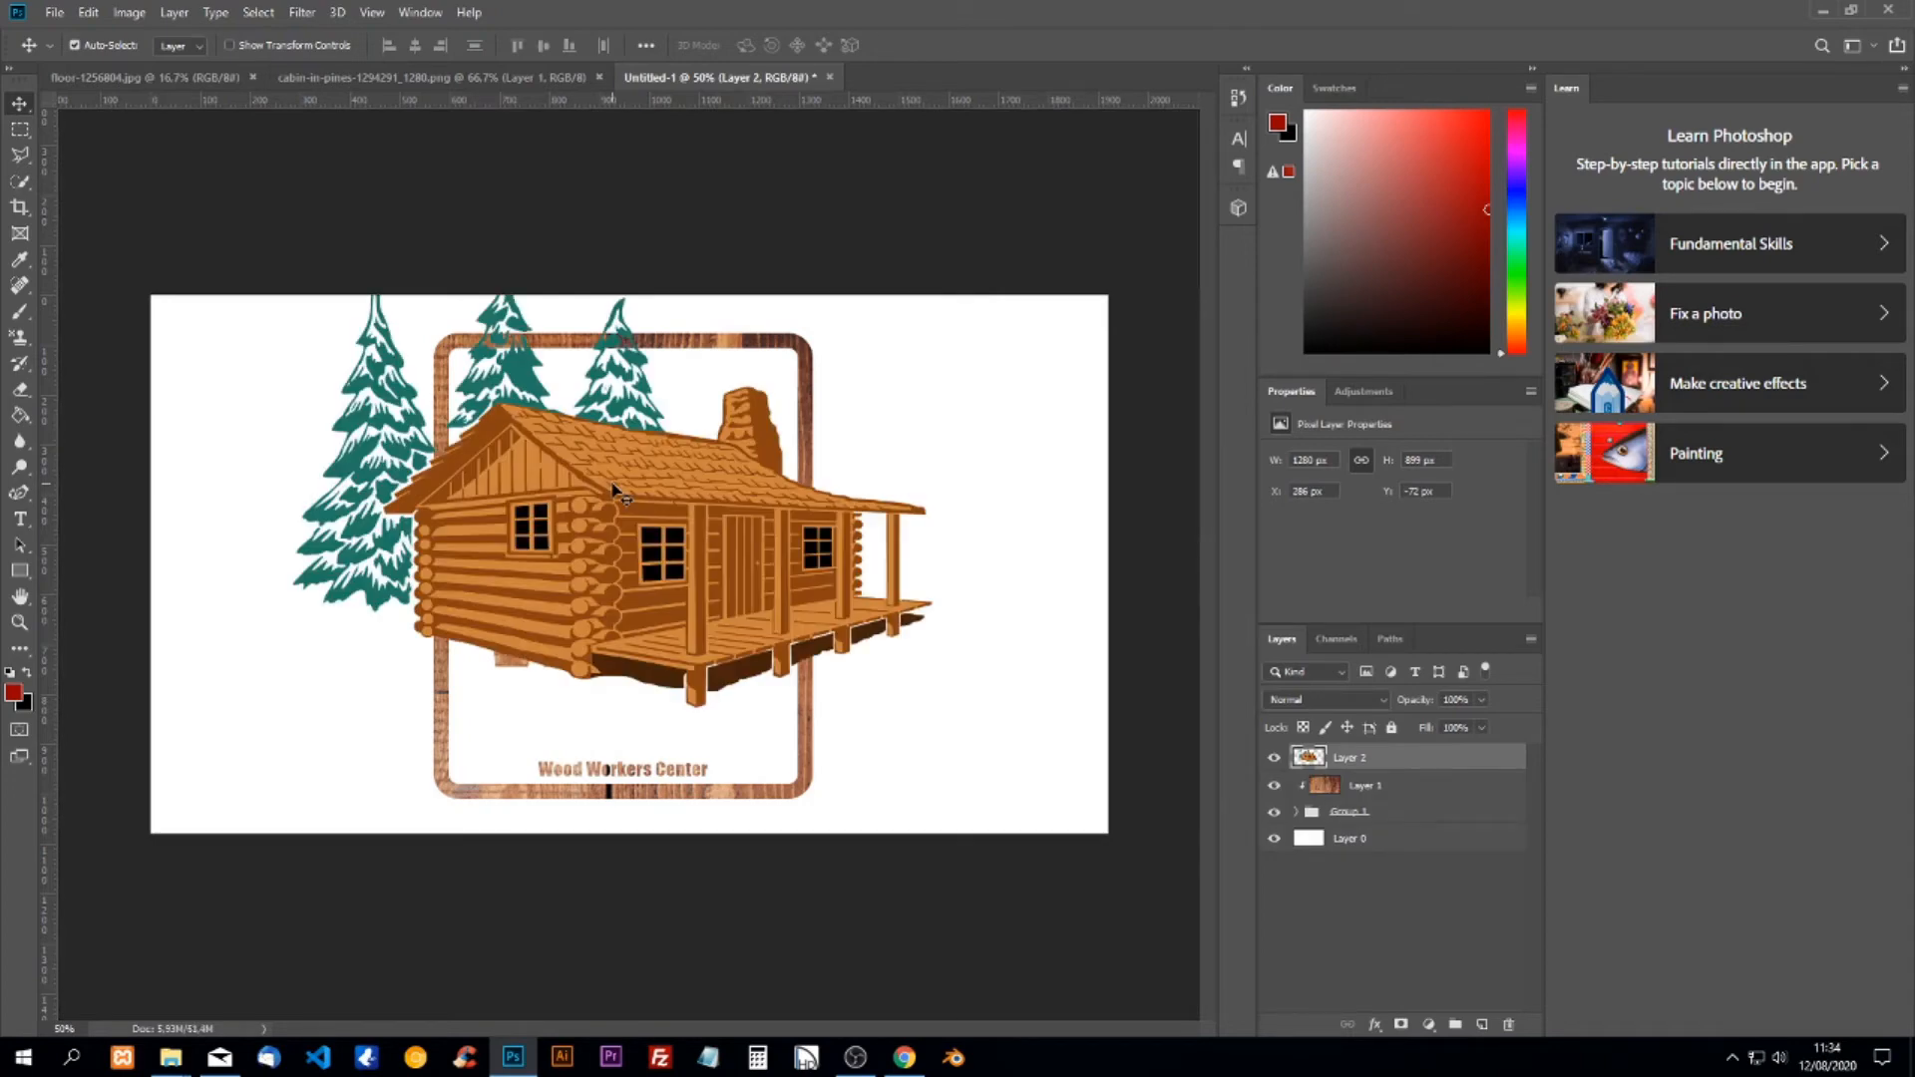
Scale the cabin illustration proportionally to about 43% and place it inside the frame, directly above the WWC text.
key(ctrl+t)
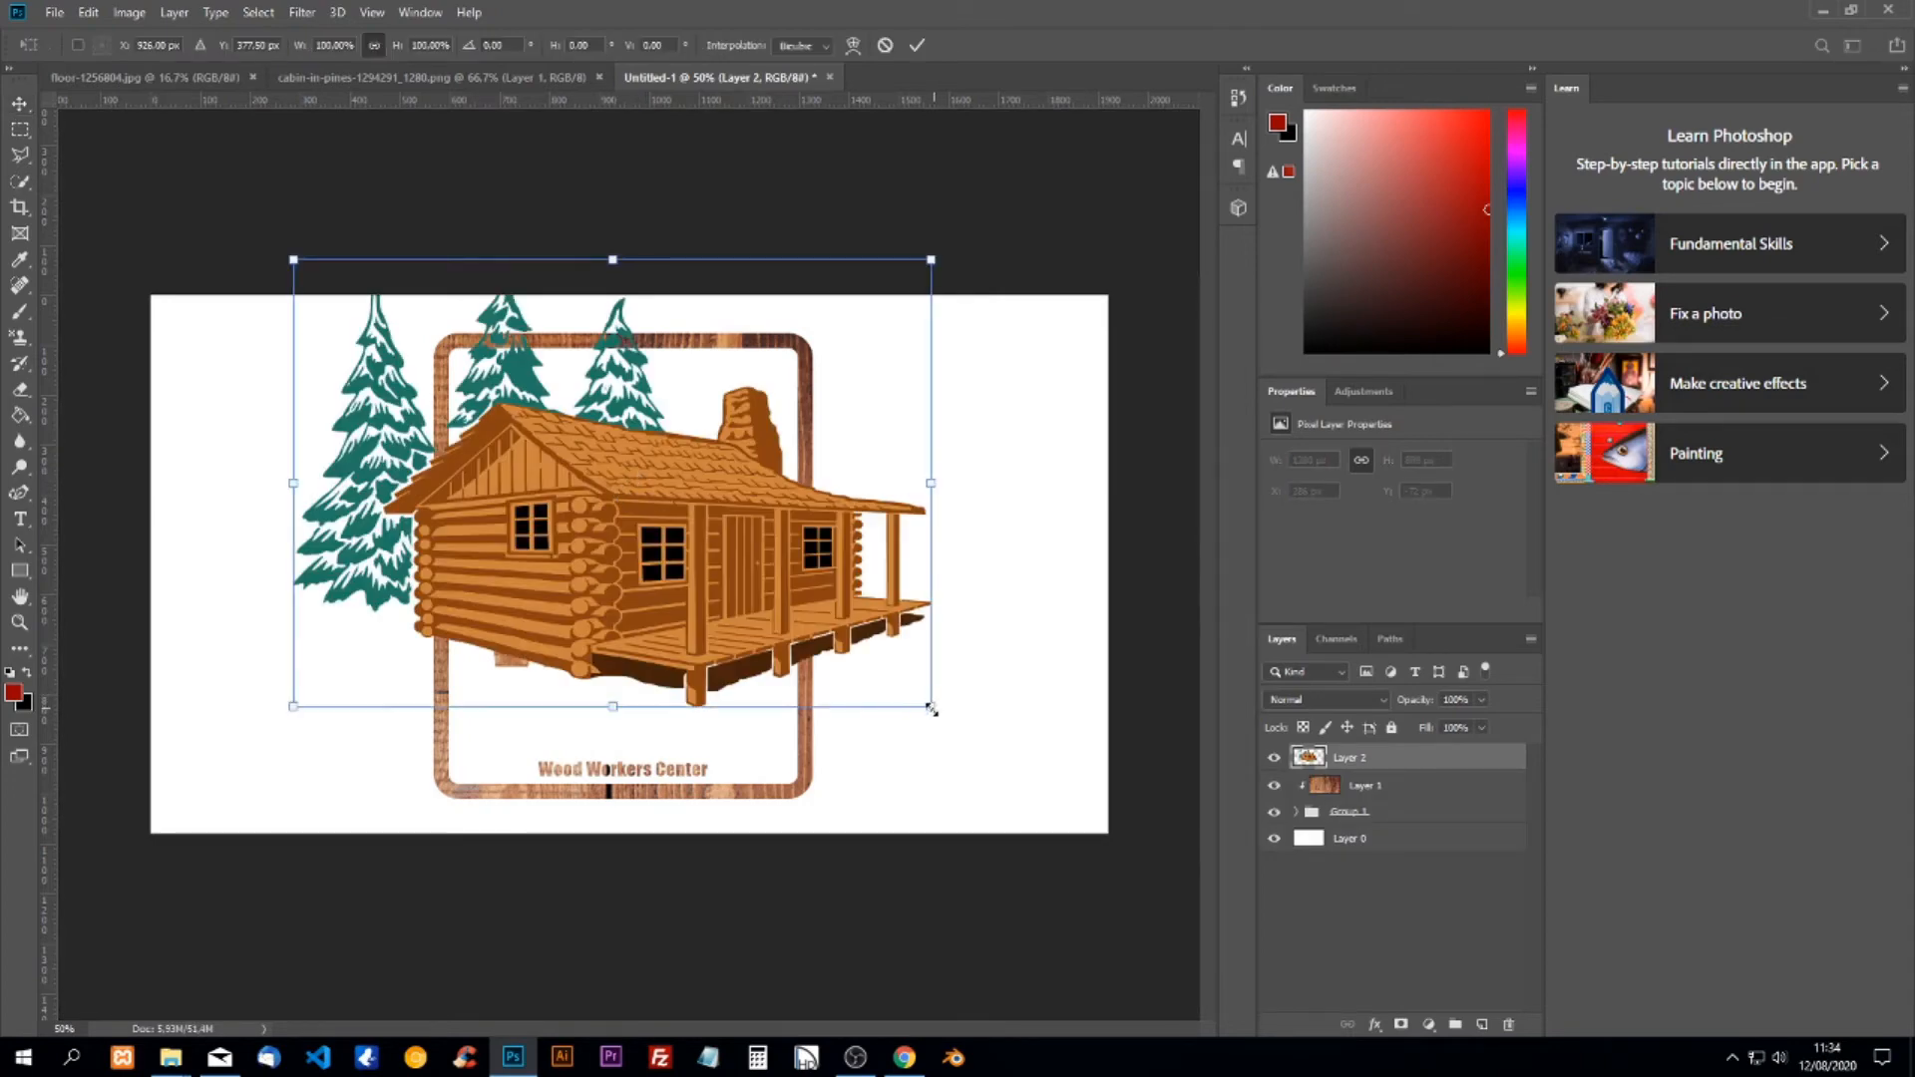
drag(931, 706, 566, 451)
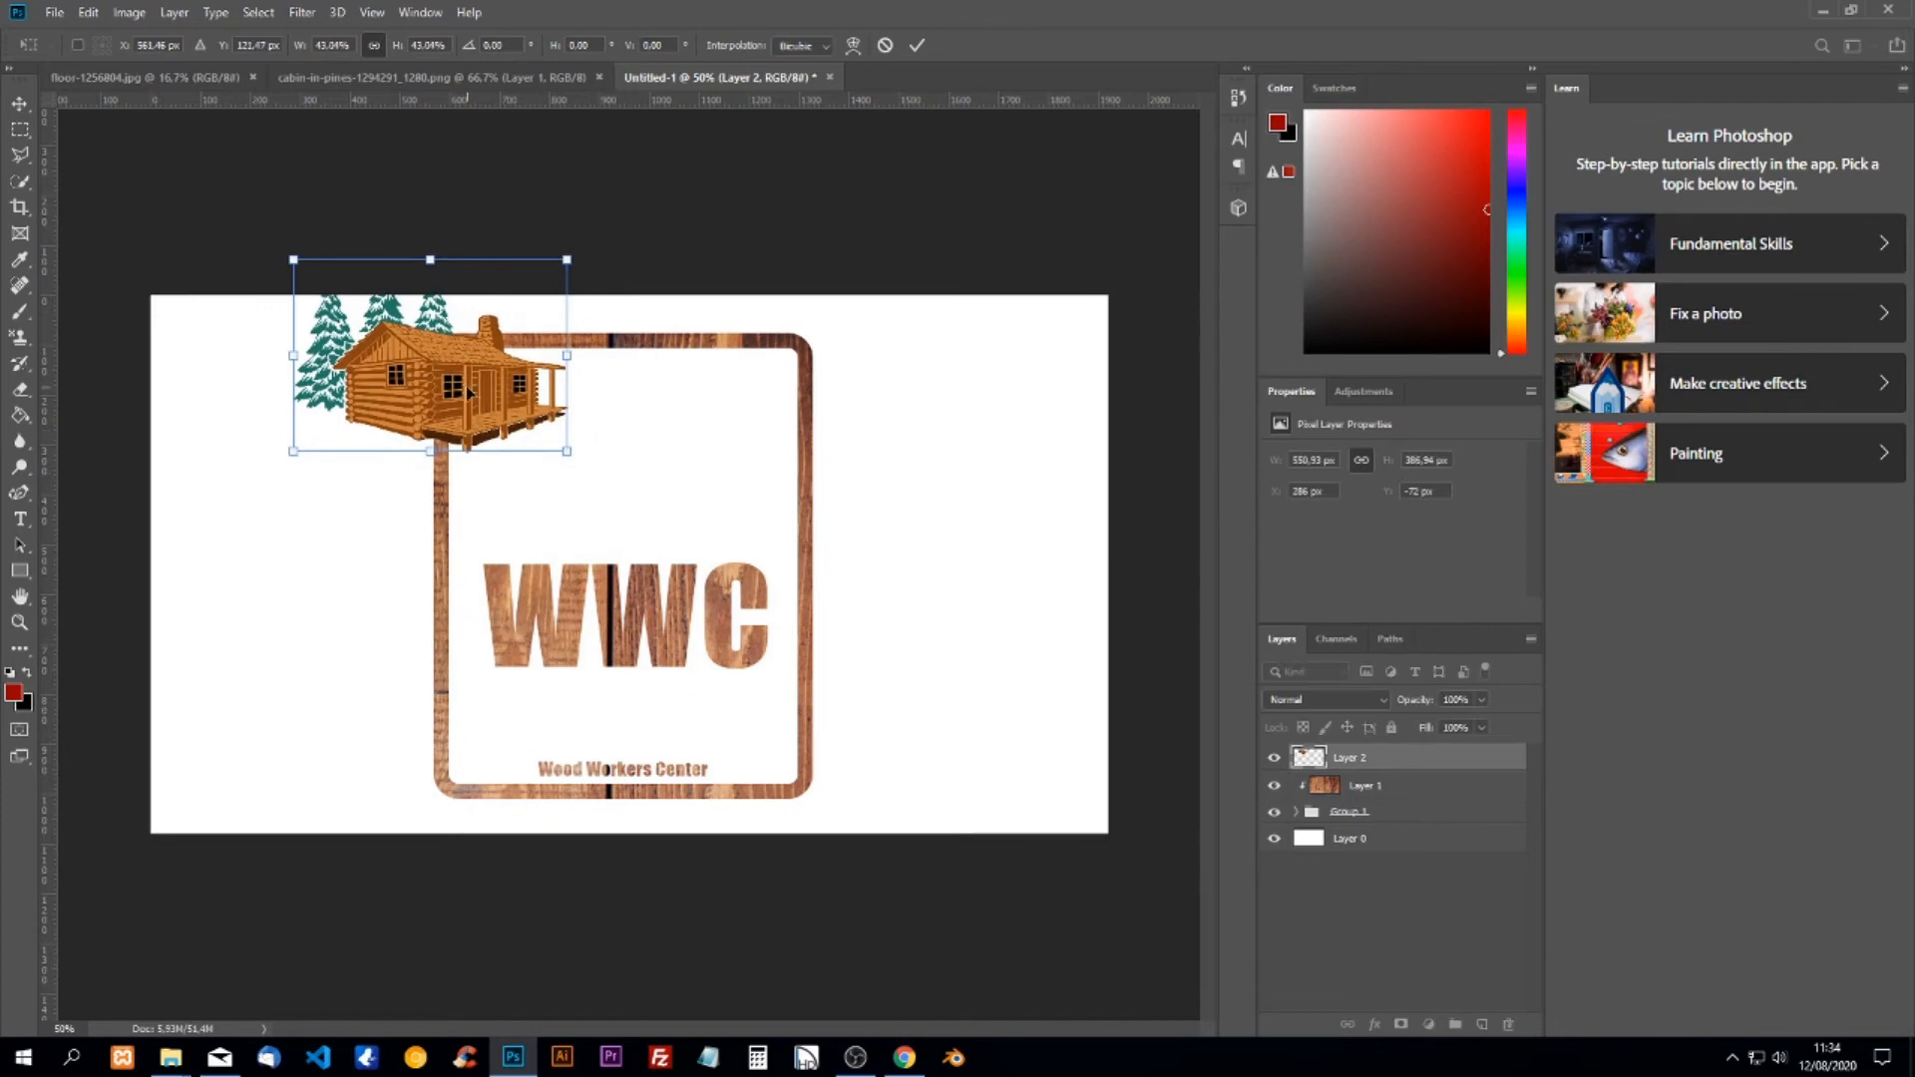
drag(467, 391, 663, 489)
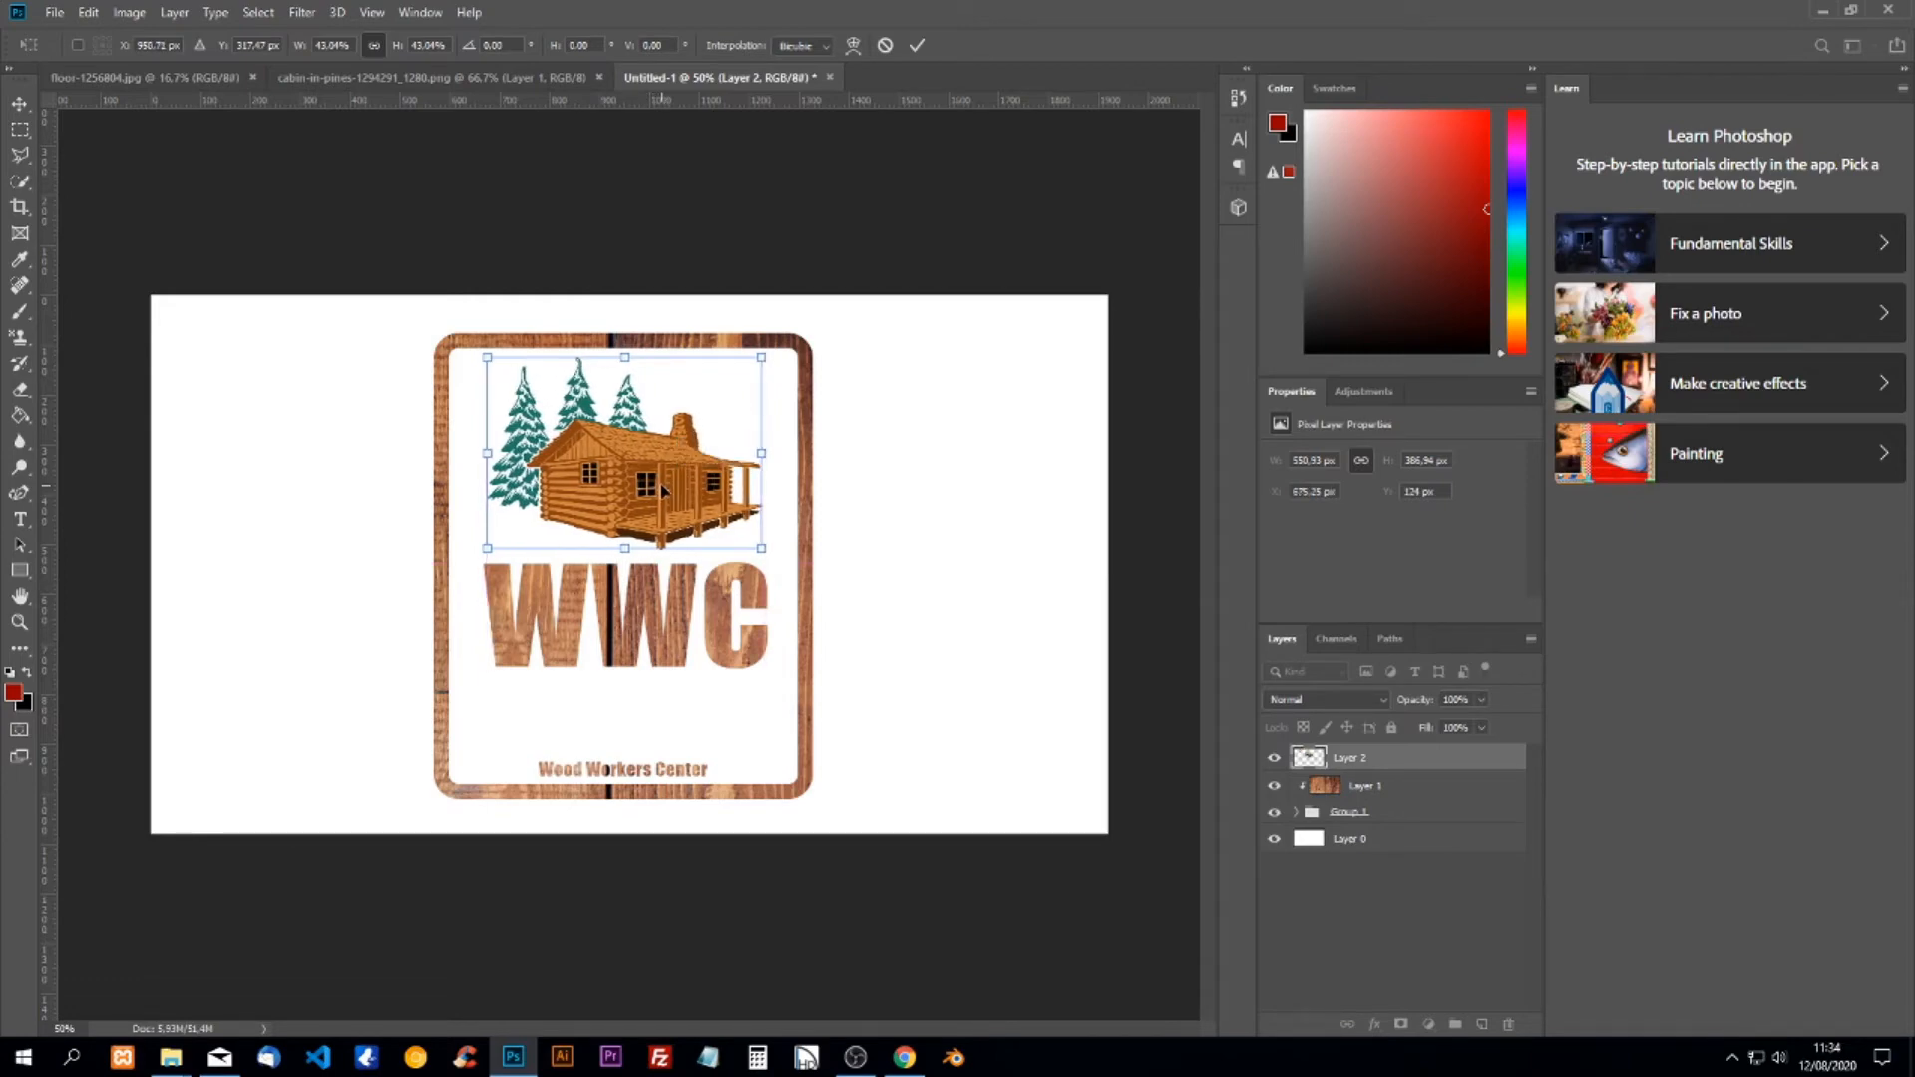
key(Return)
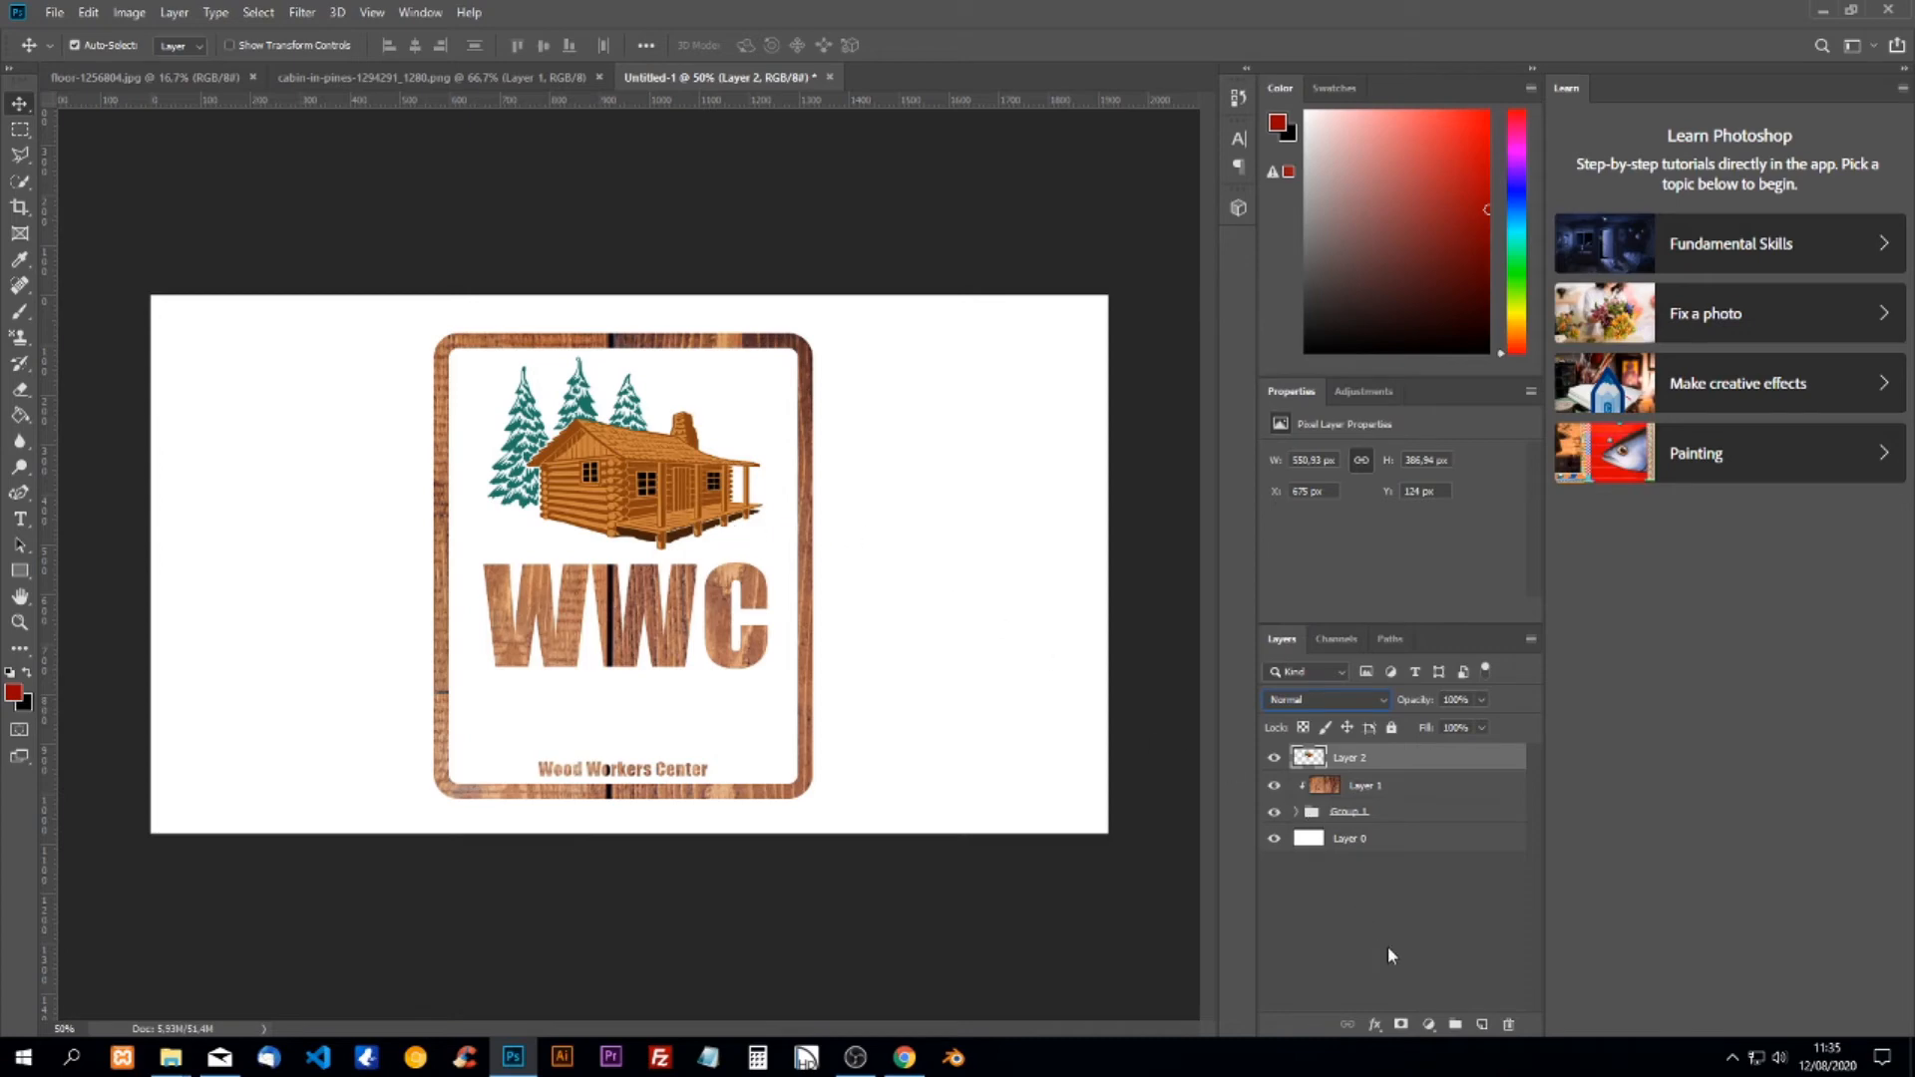
Add a Hue/Saturation adjustment layer above all layers with hue -10, saturation -36 and lightness -12, using the Hard Light blend mode.
click(1430, 1025)
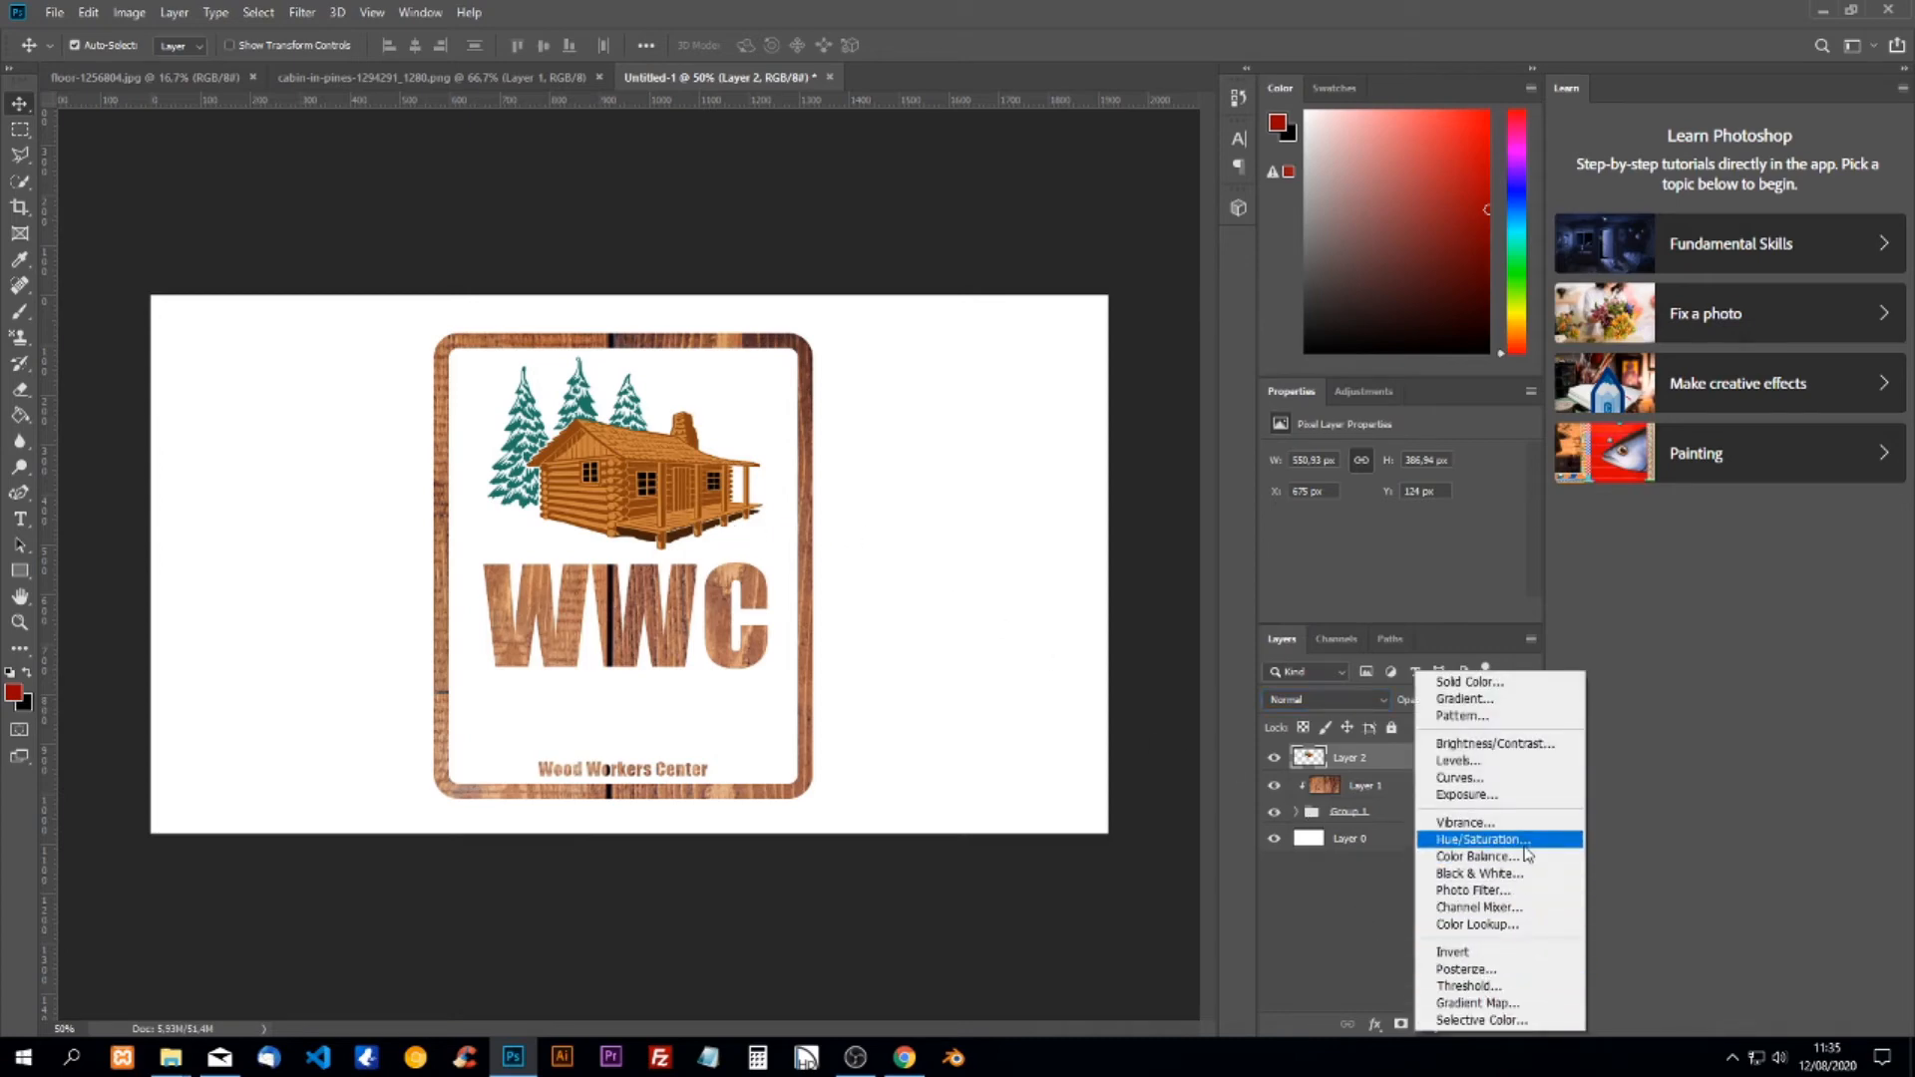
click(1483, 839)
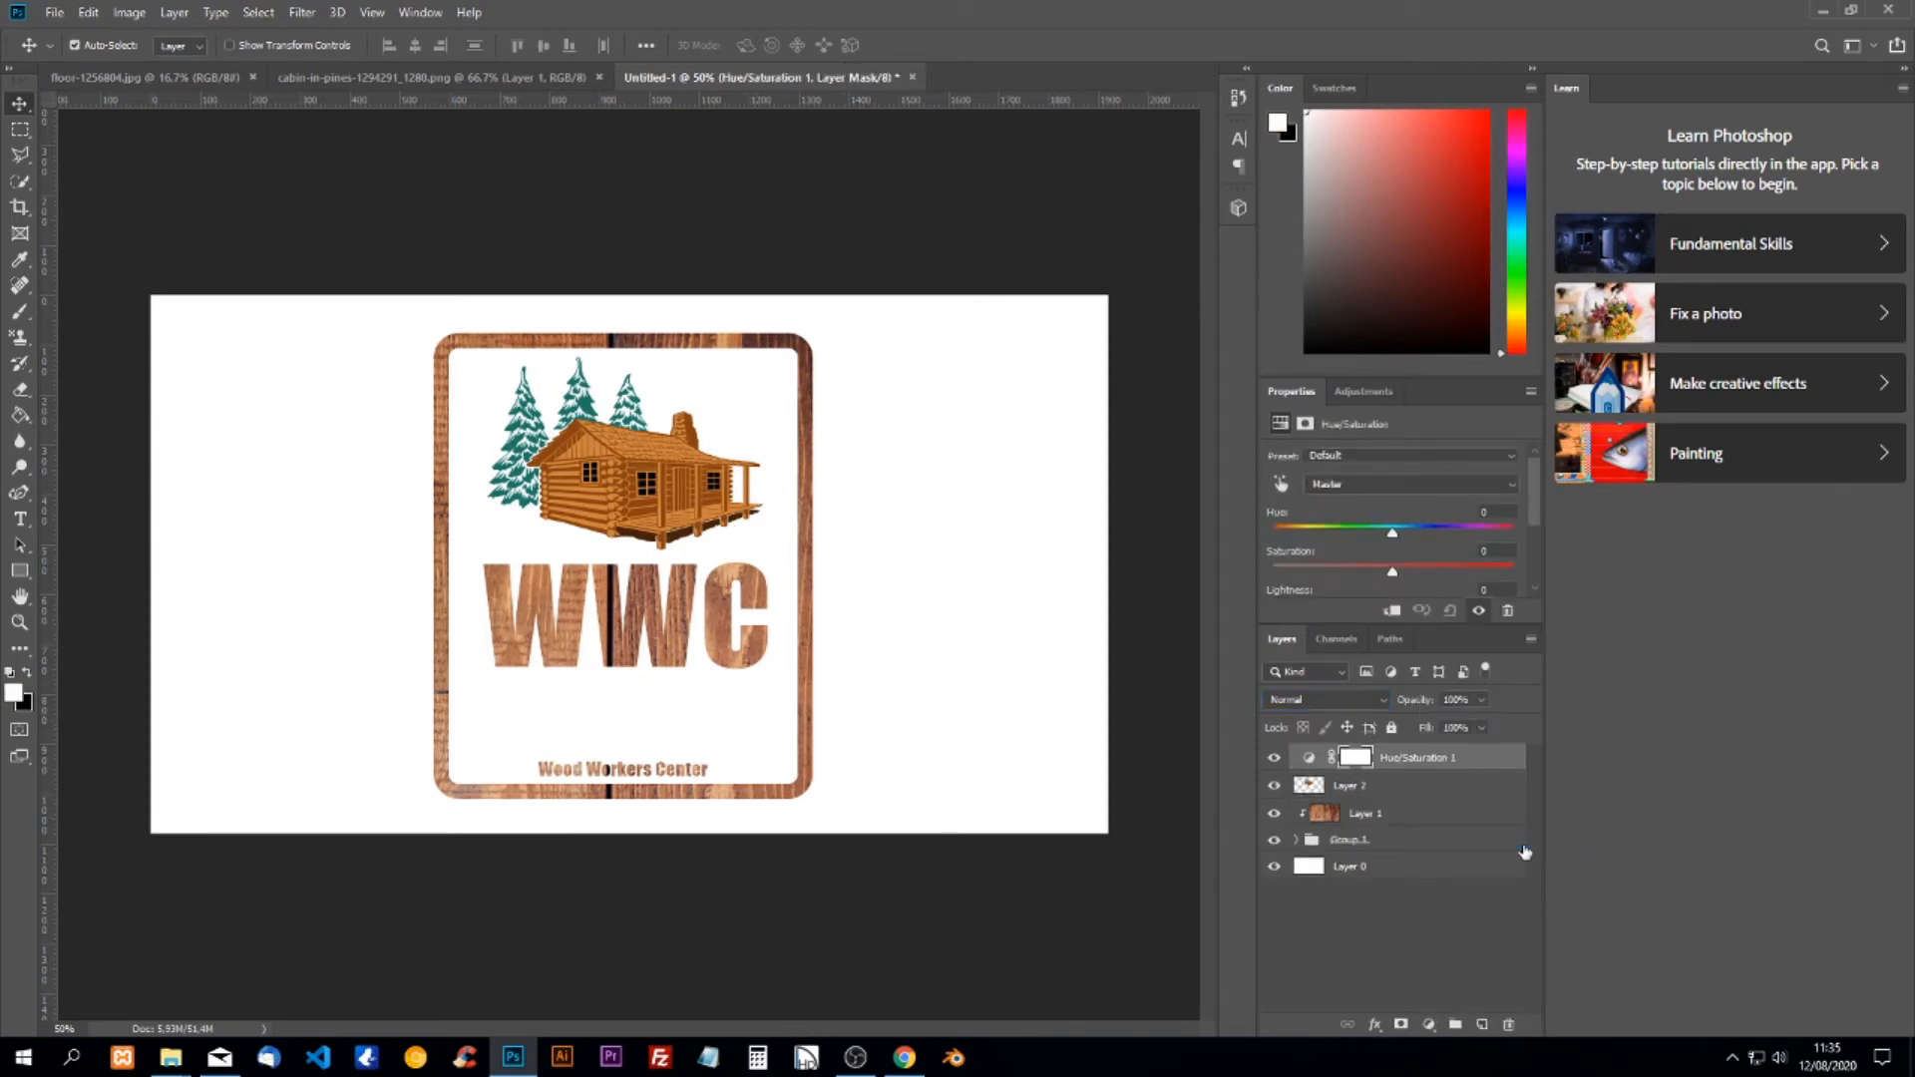
scroll(1398, 545, down, 1)
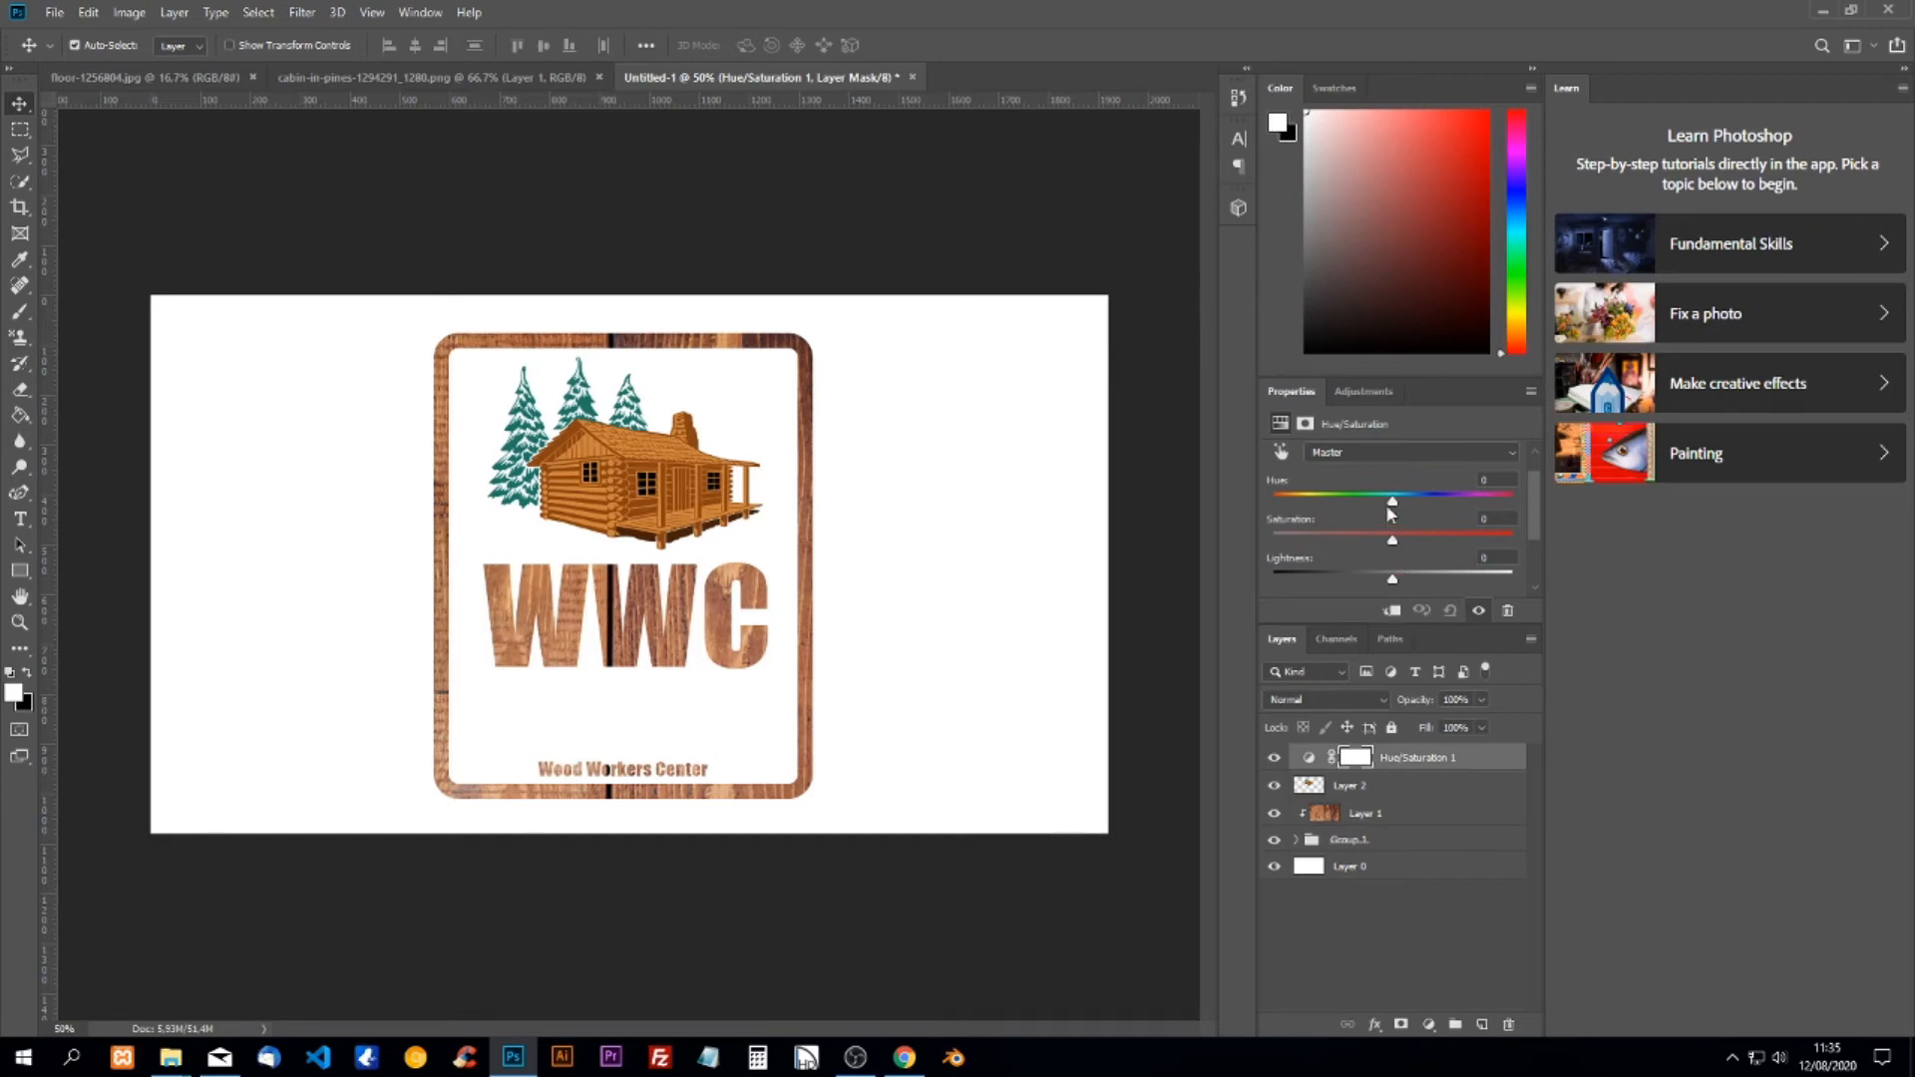
drag(1393, 498, 1387, 499)
drag(1394, 548, 1353, 553)
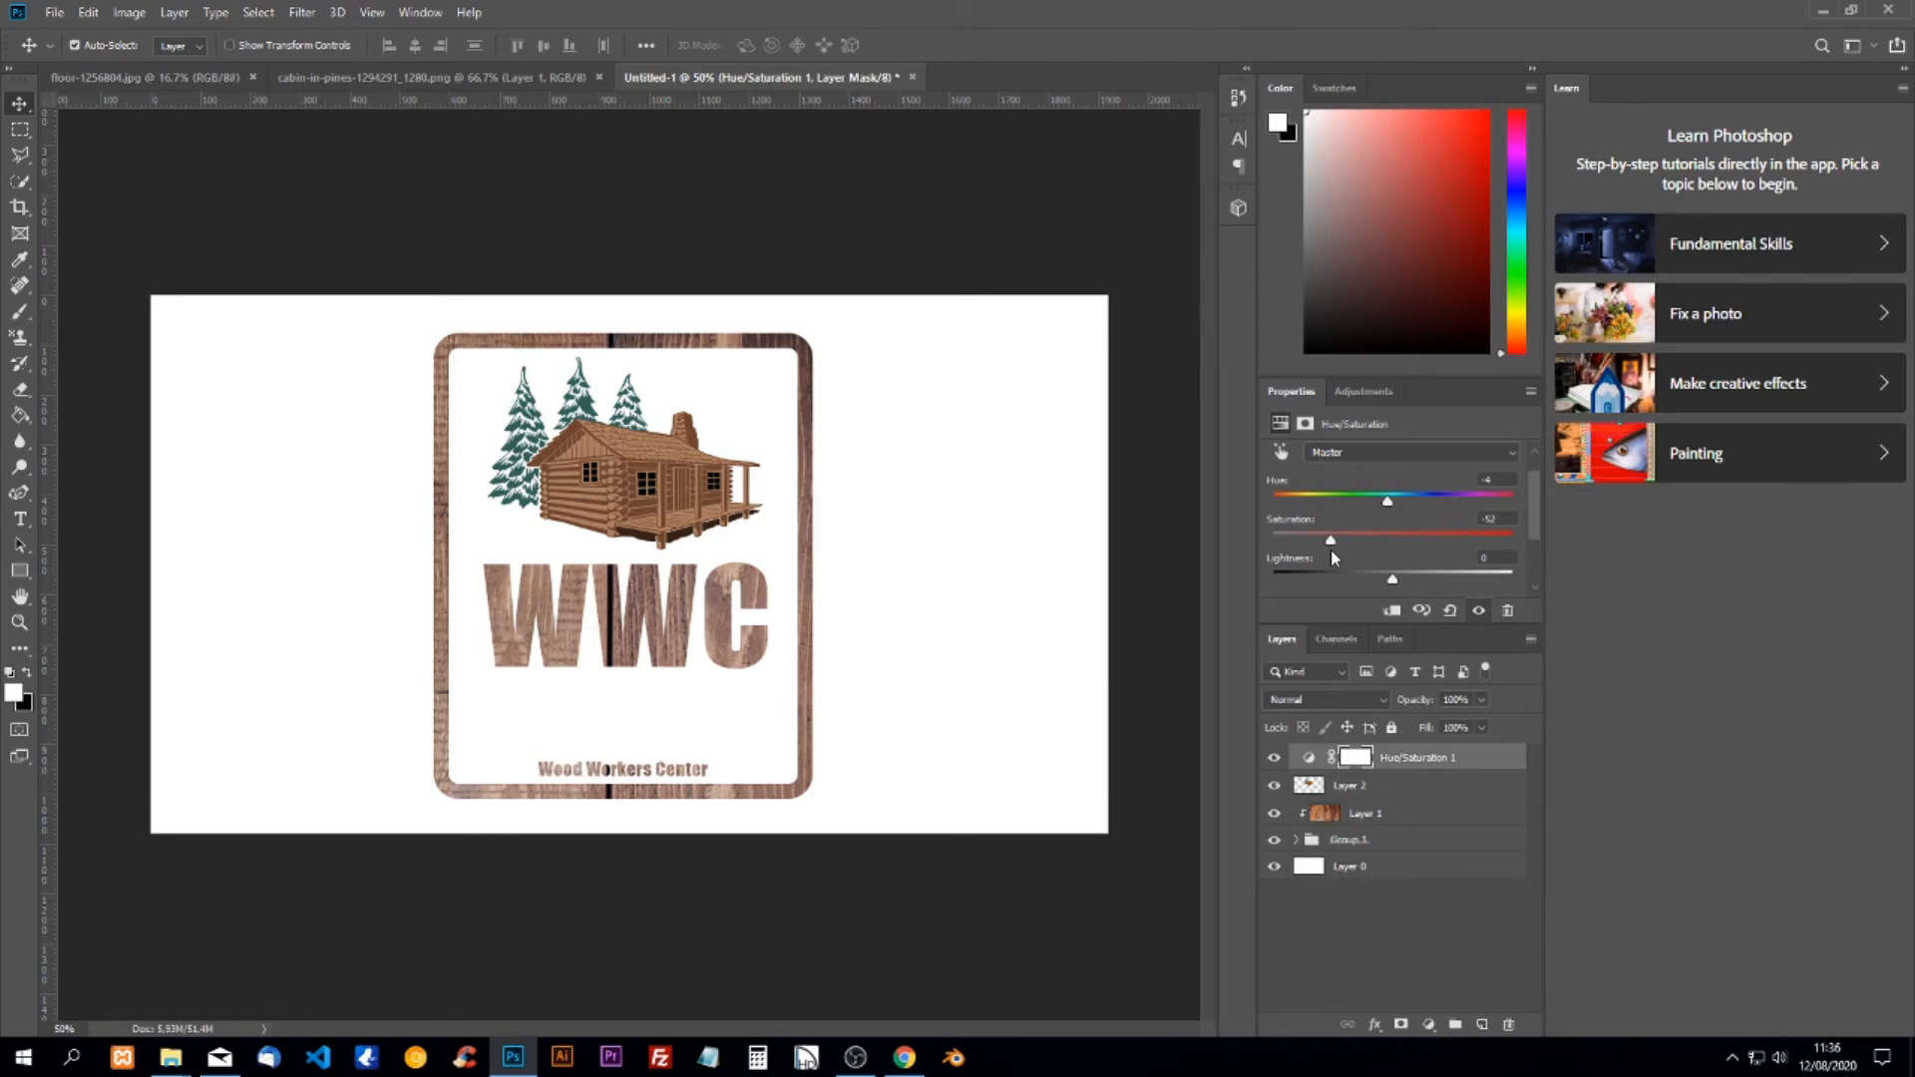
drag(1389, 583, 1384, 509)
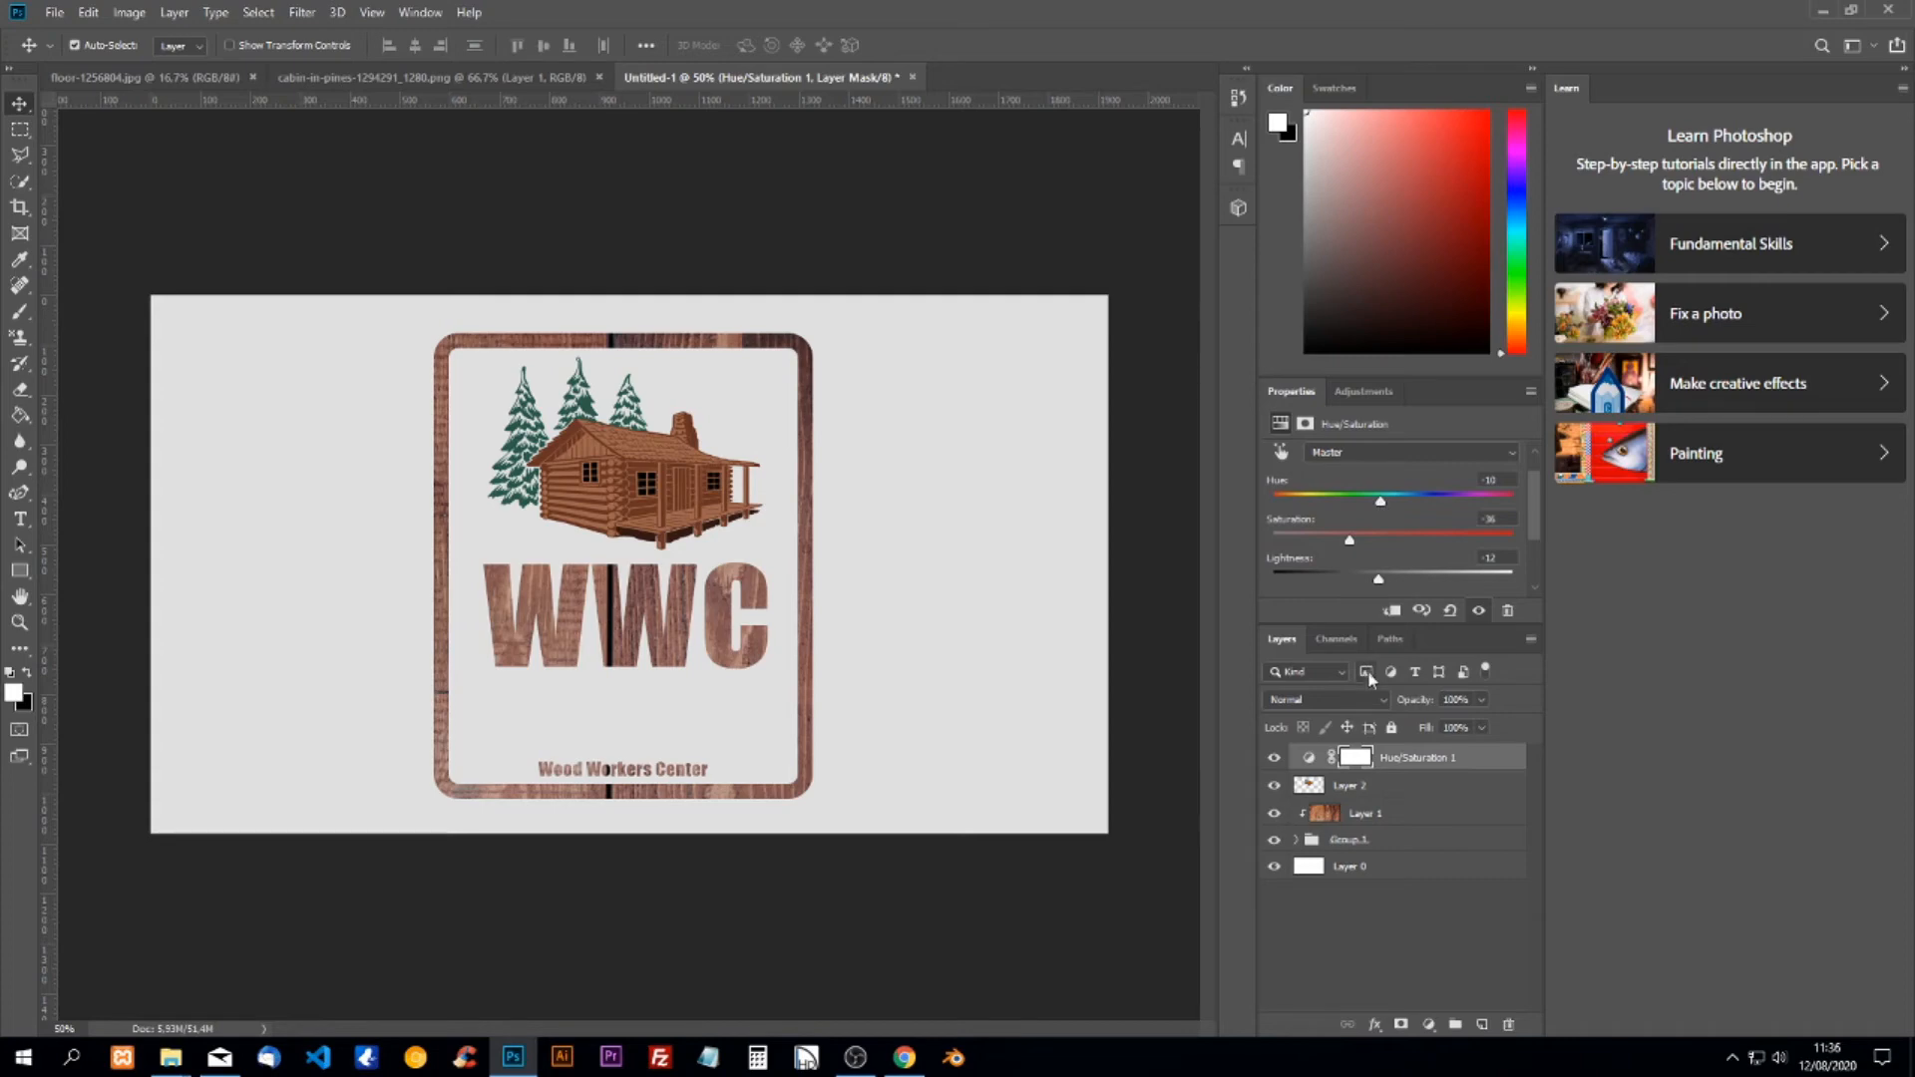
click(1373, 701)
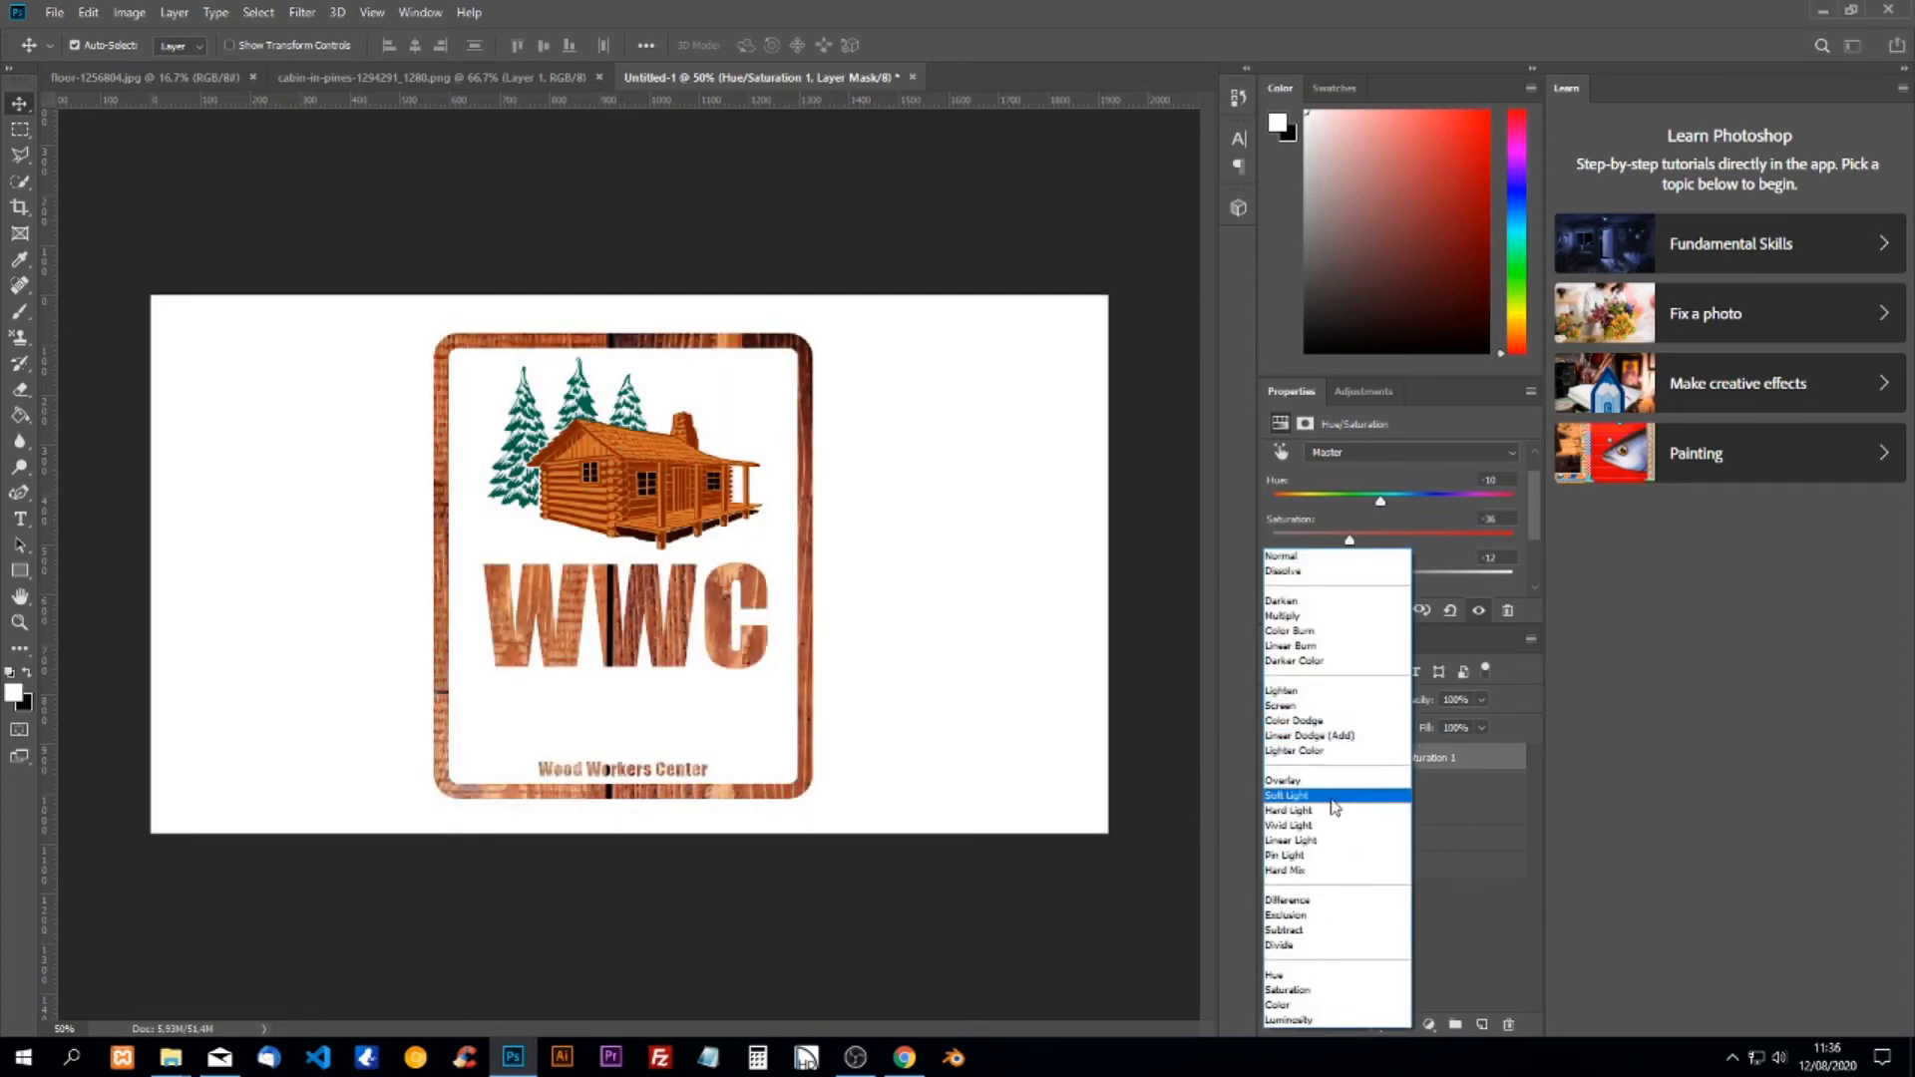
click(1322, 813)
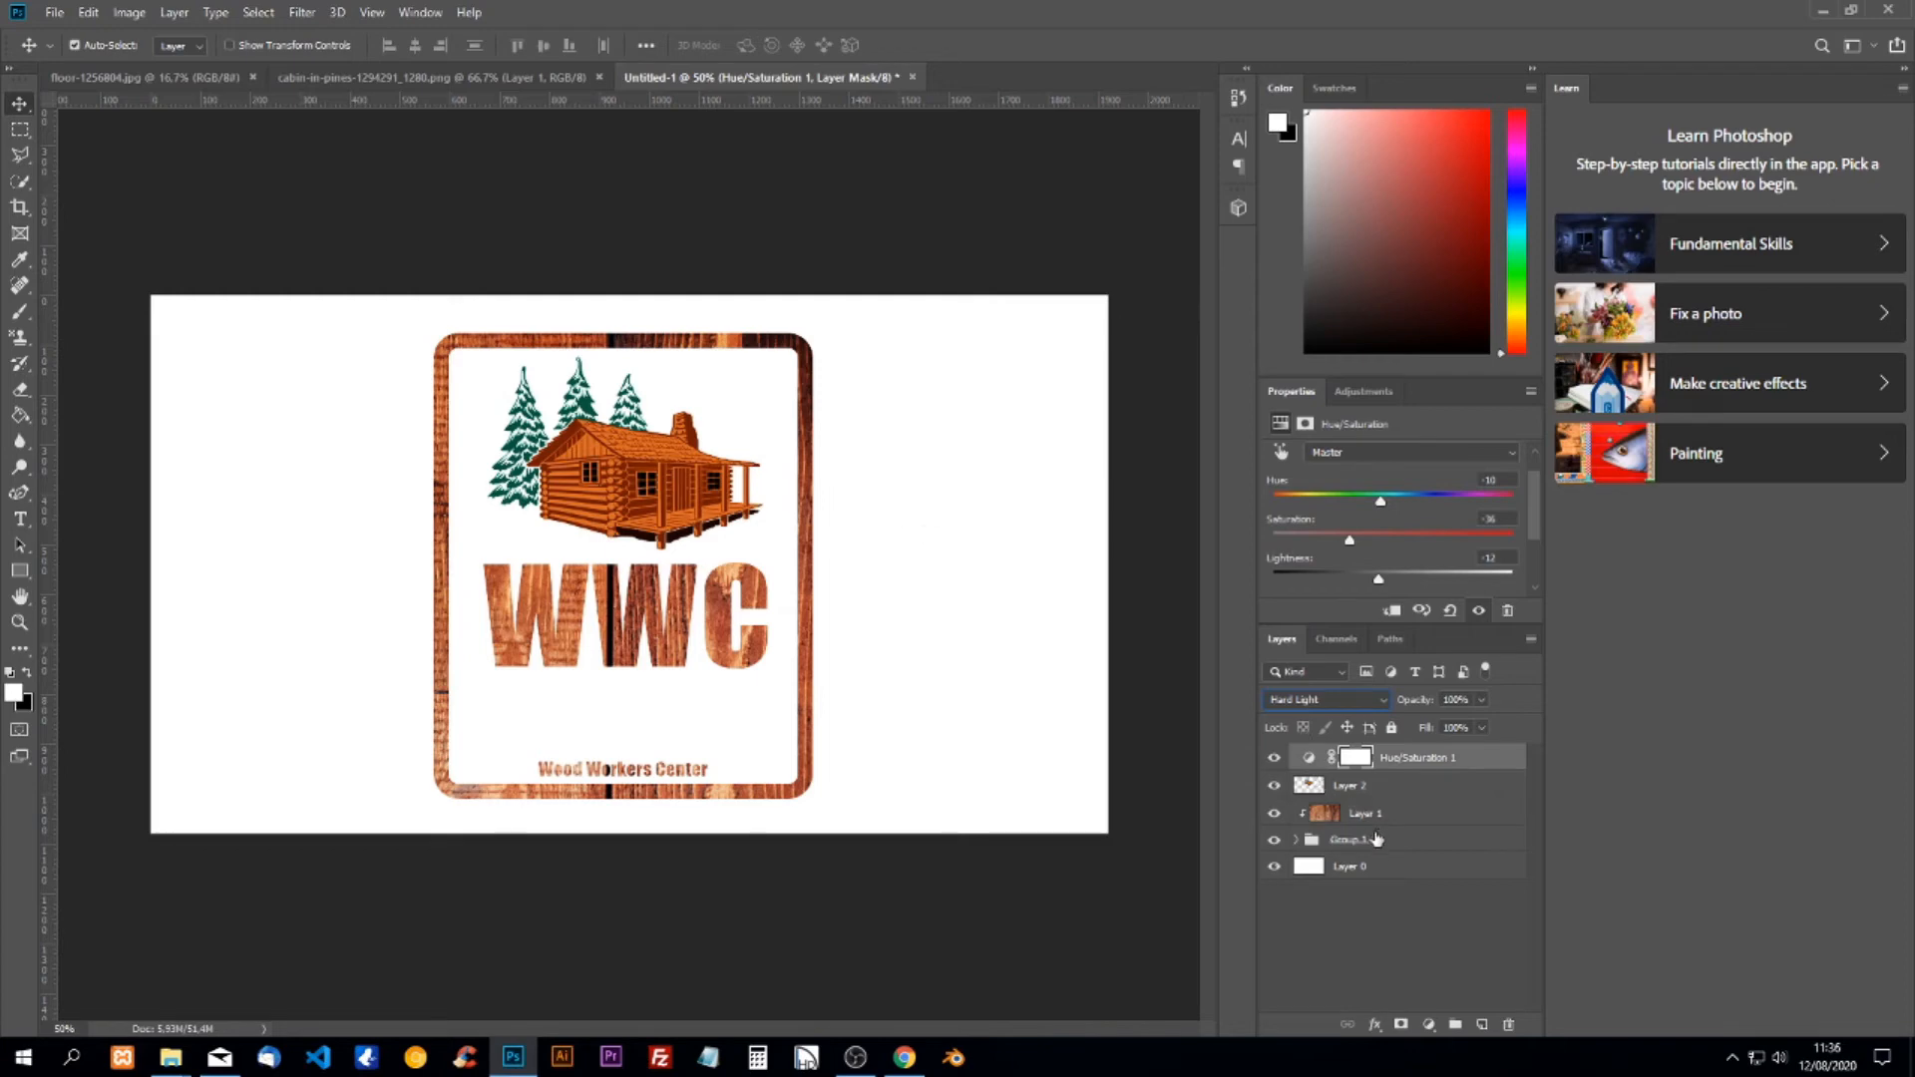
Move the WWC text inside the logo group down to about Y 805 px, just above the Wood Workers Center line.
click(1296, 840)
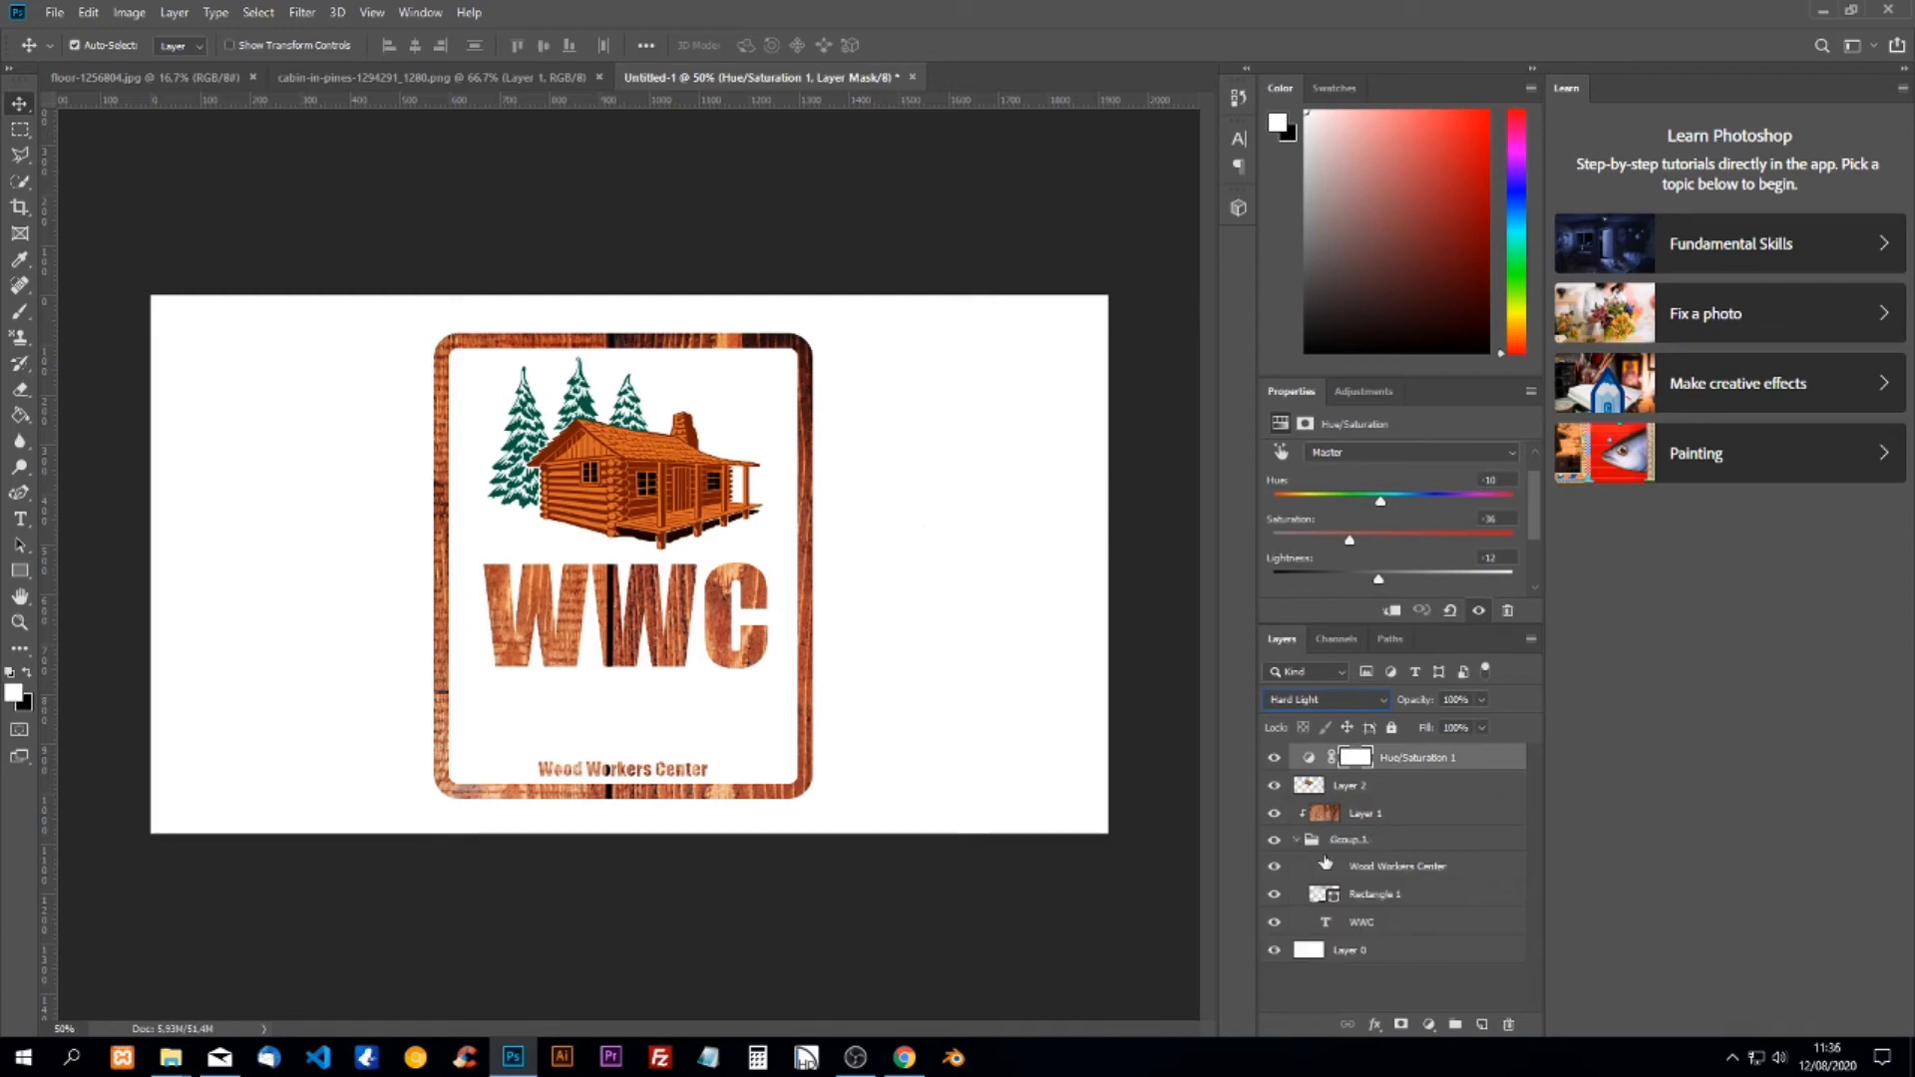
click(1369, 924)
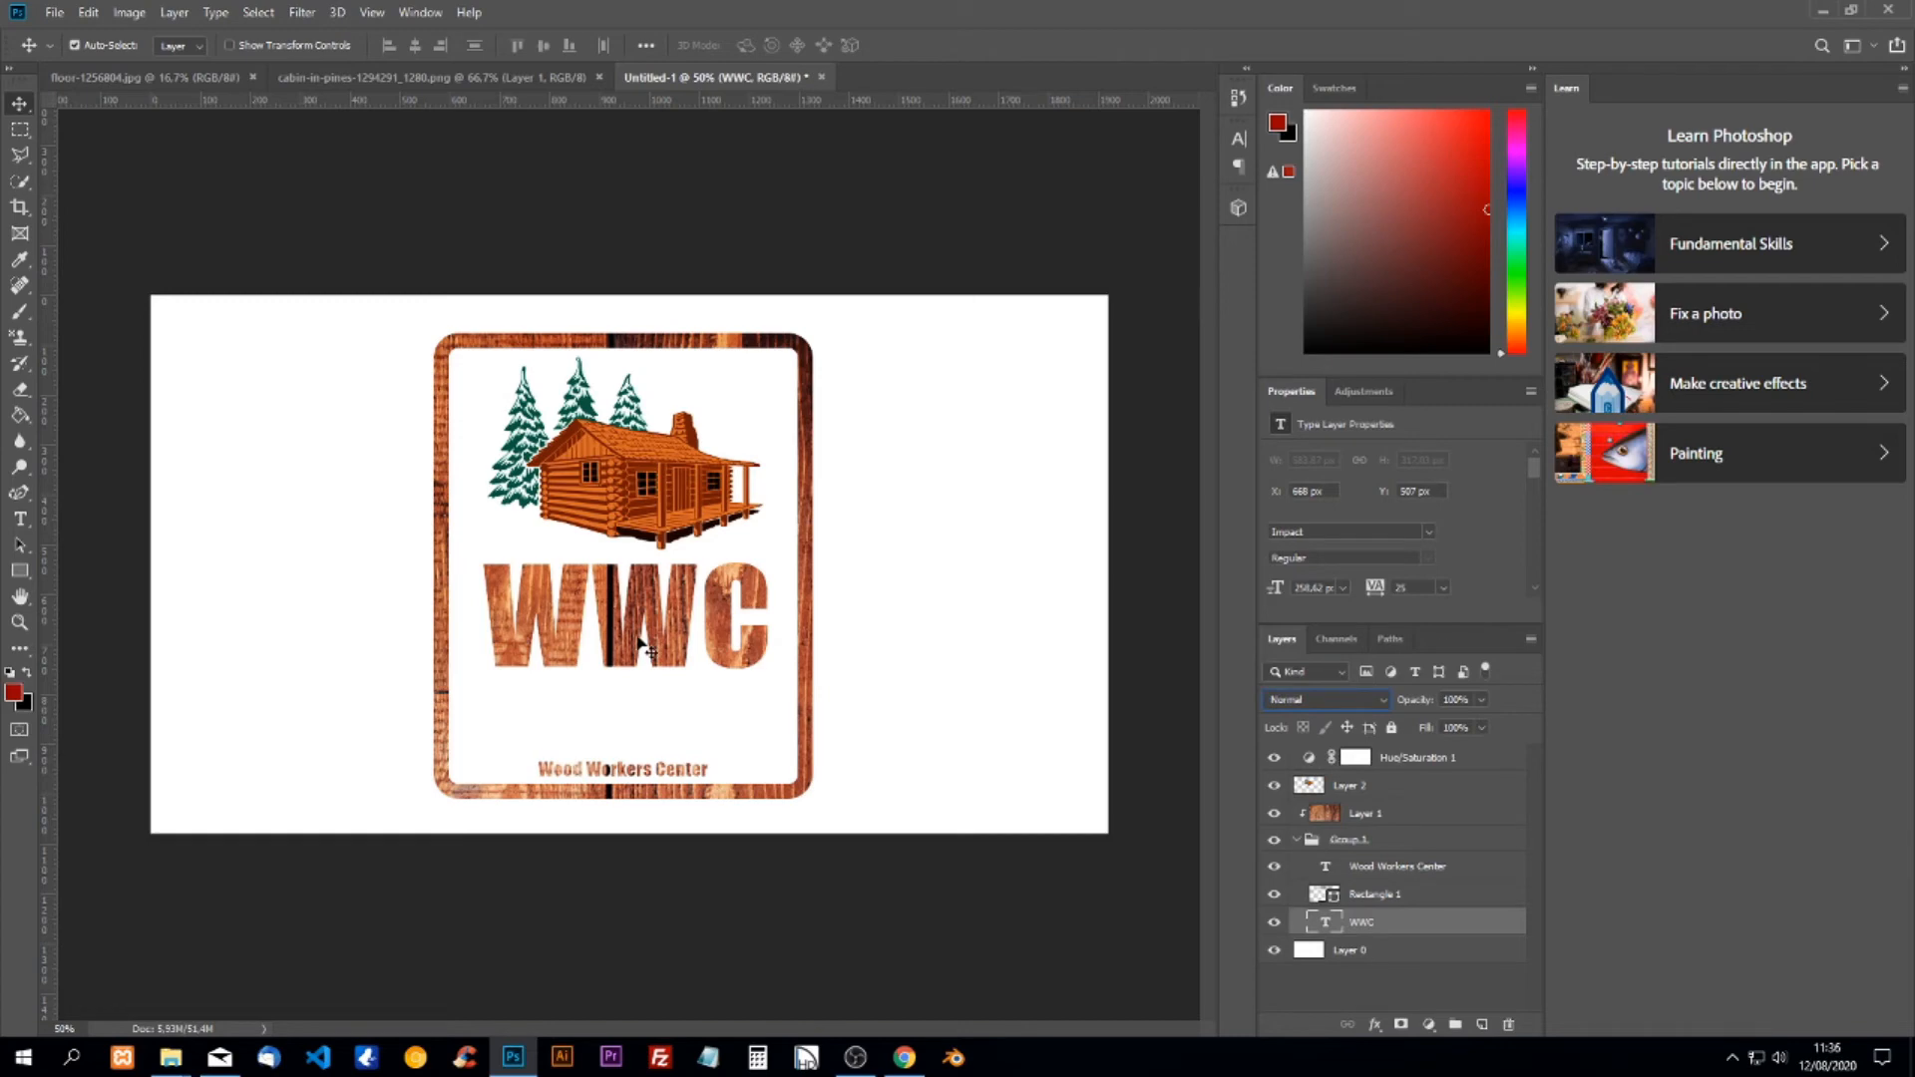
key(ctrl+t)
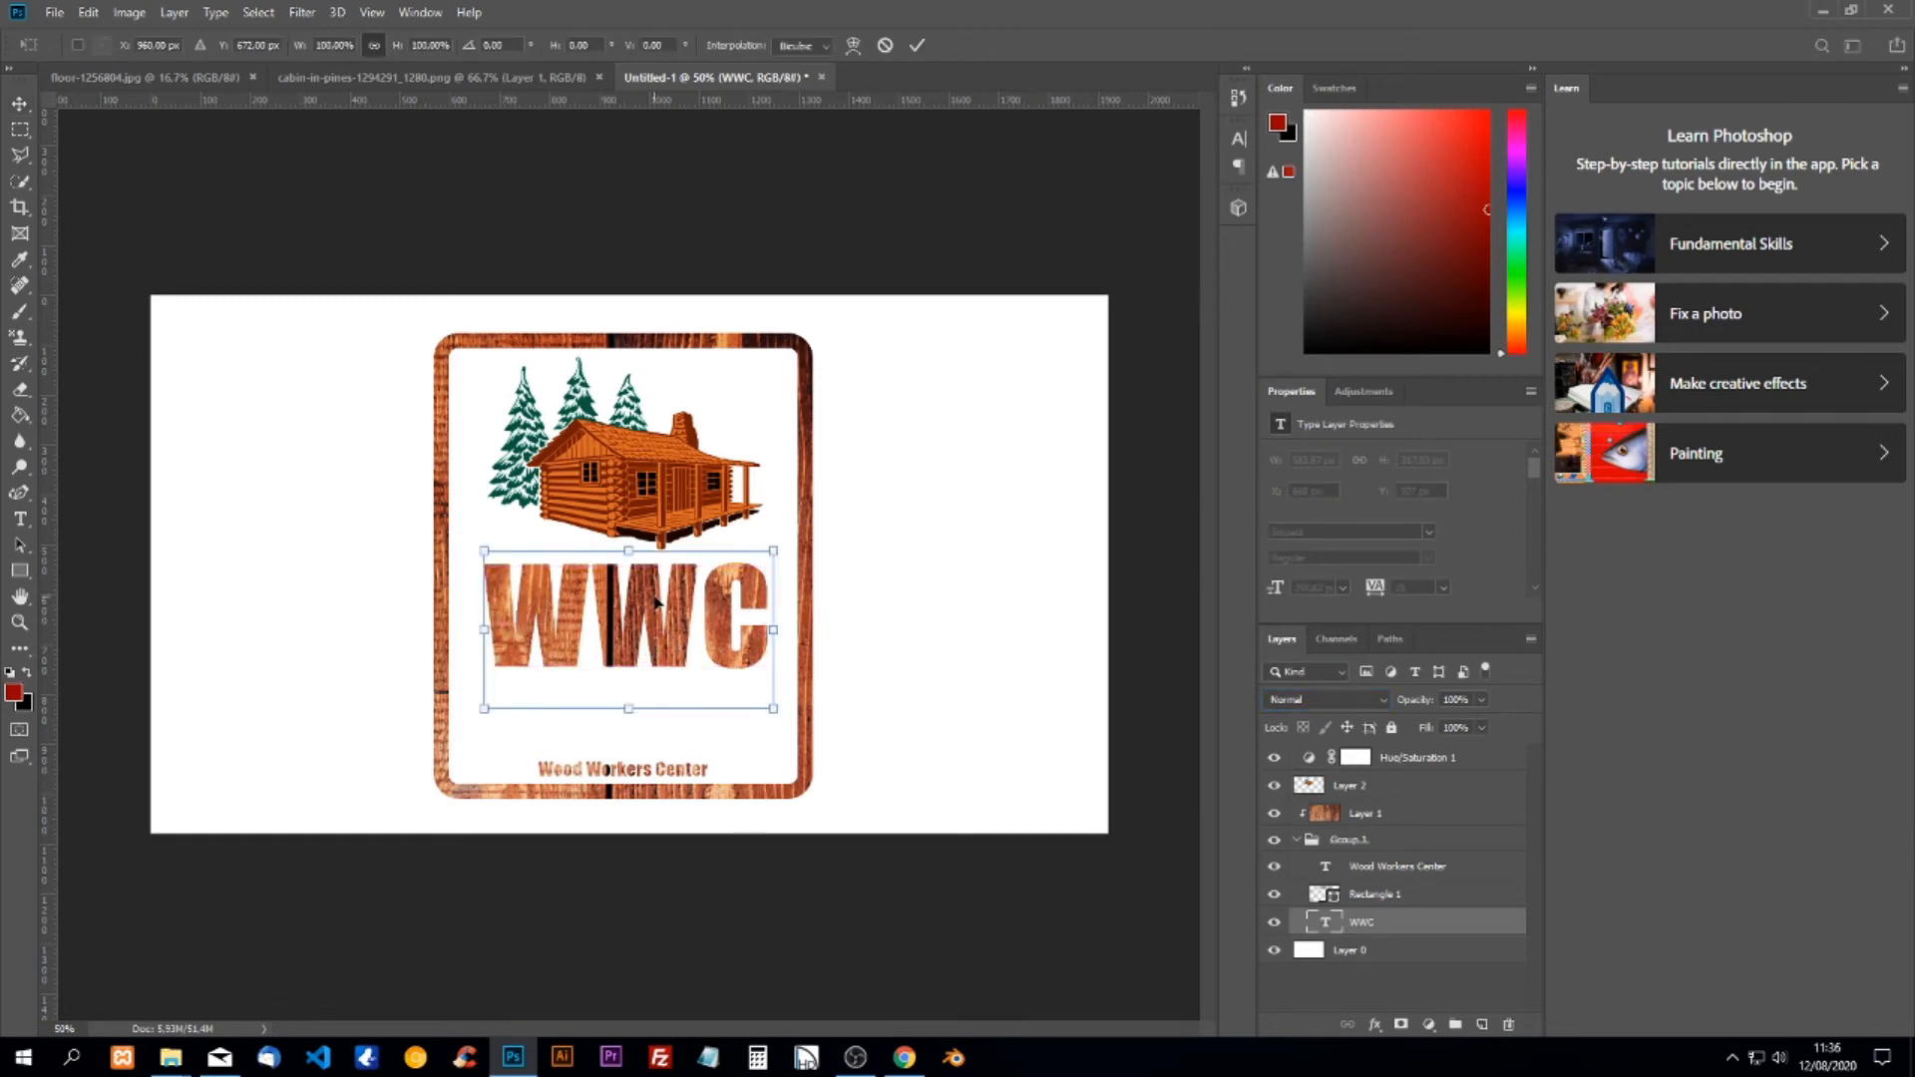
drag(655, 601, 653, 668)
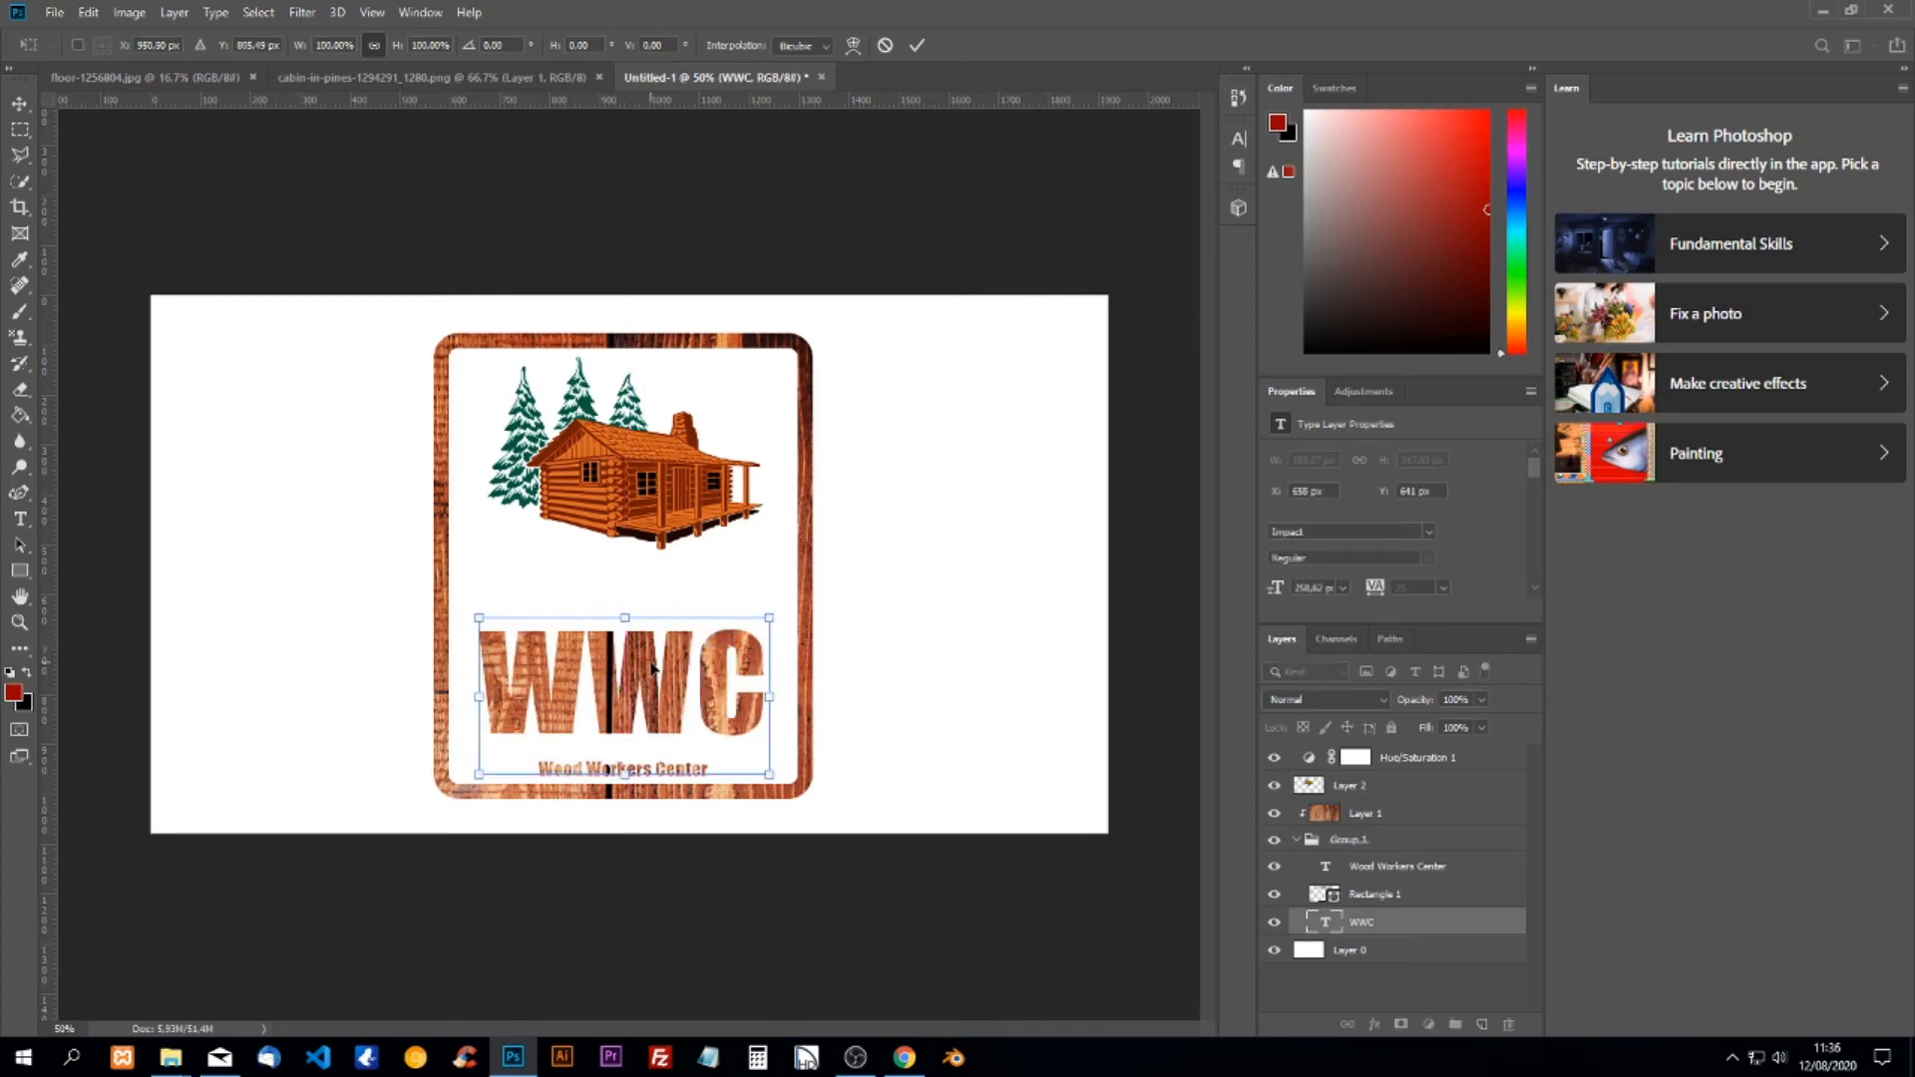
Move the cabin illustration down to about Y 435 px, so it sits just above the WWC text.
click(1353, 790)
key(ctrl)
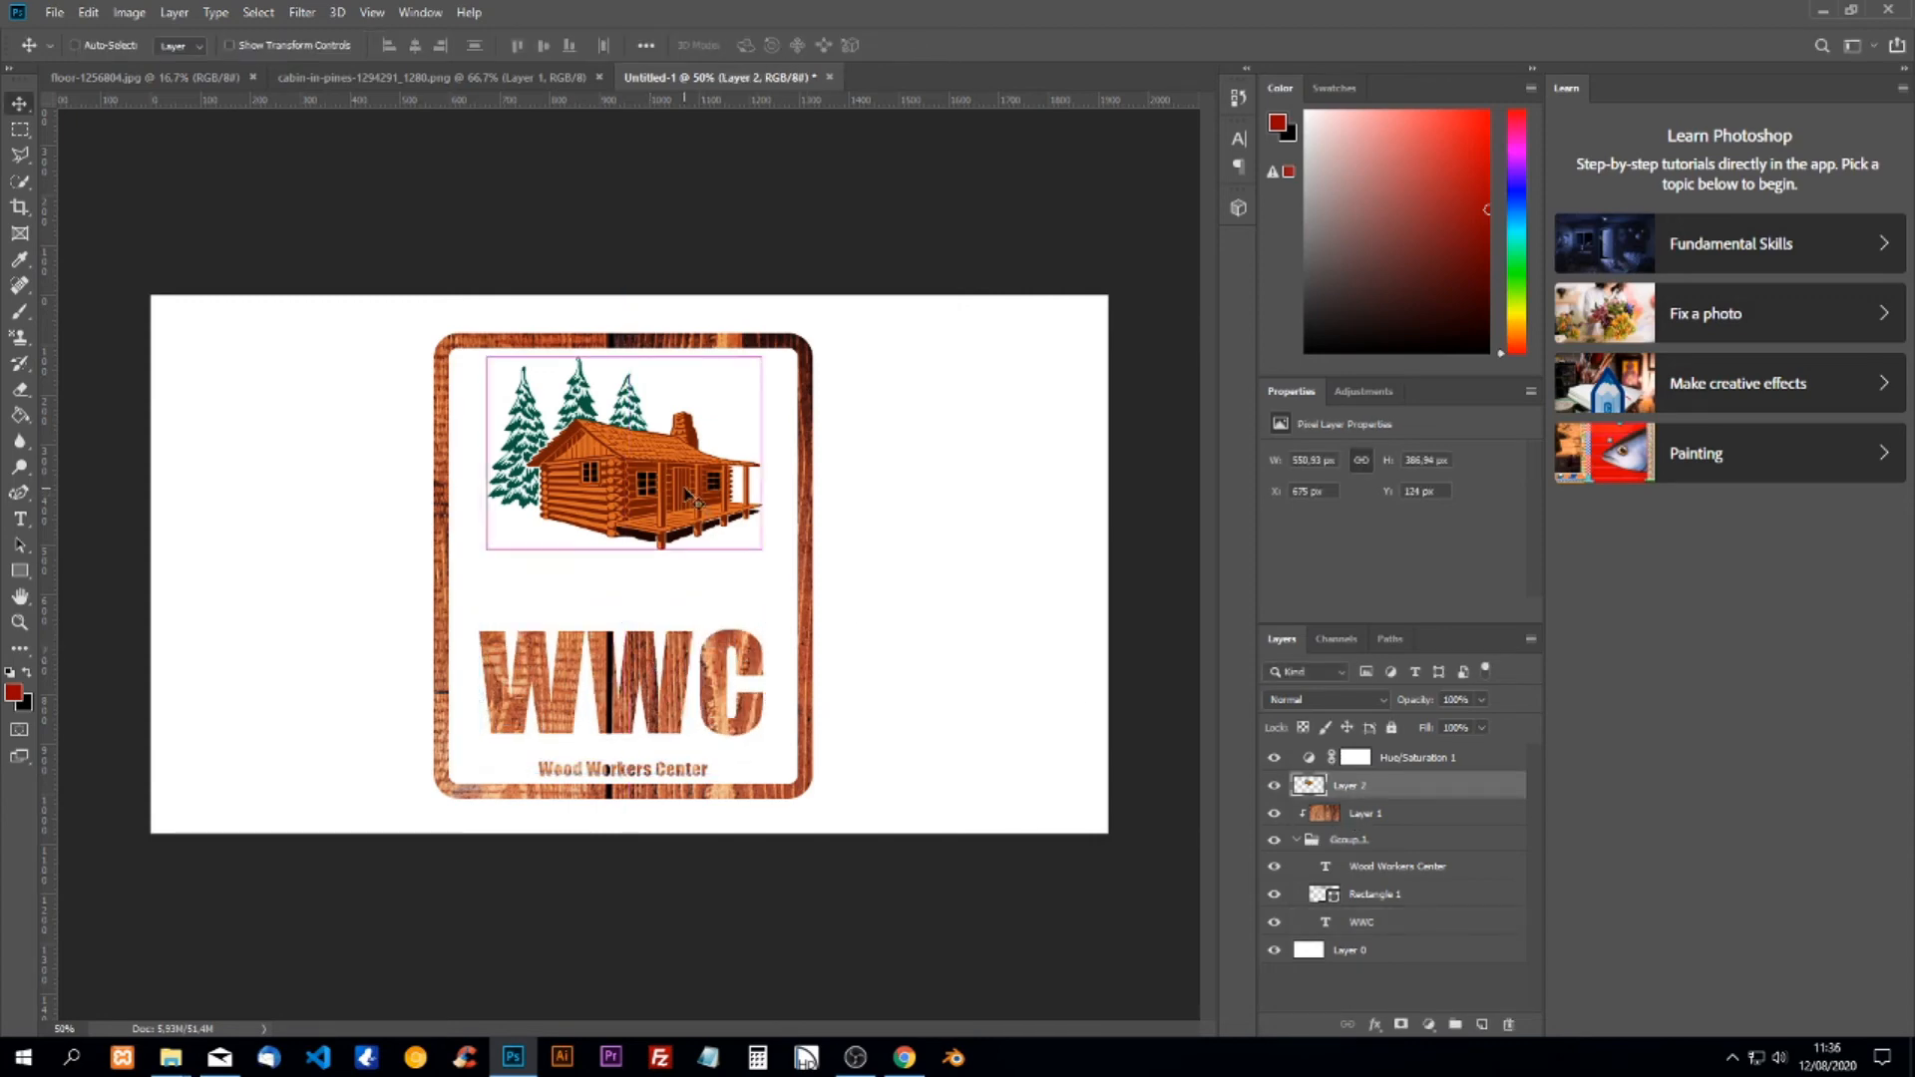
key(ctrl+t)
drag(652, 481, 647, 541)
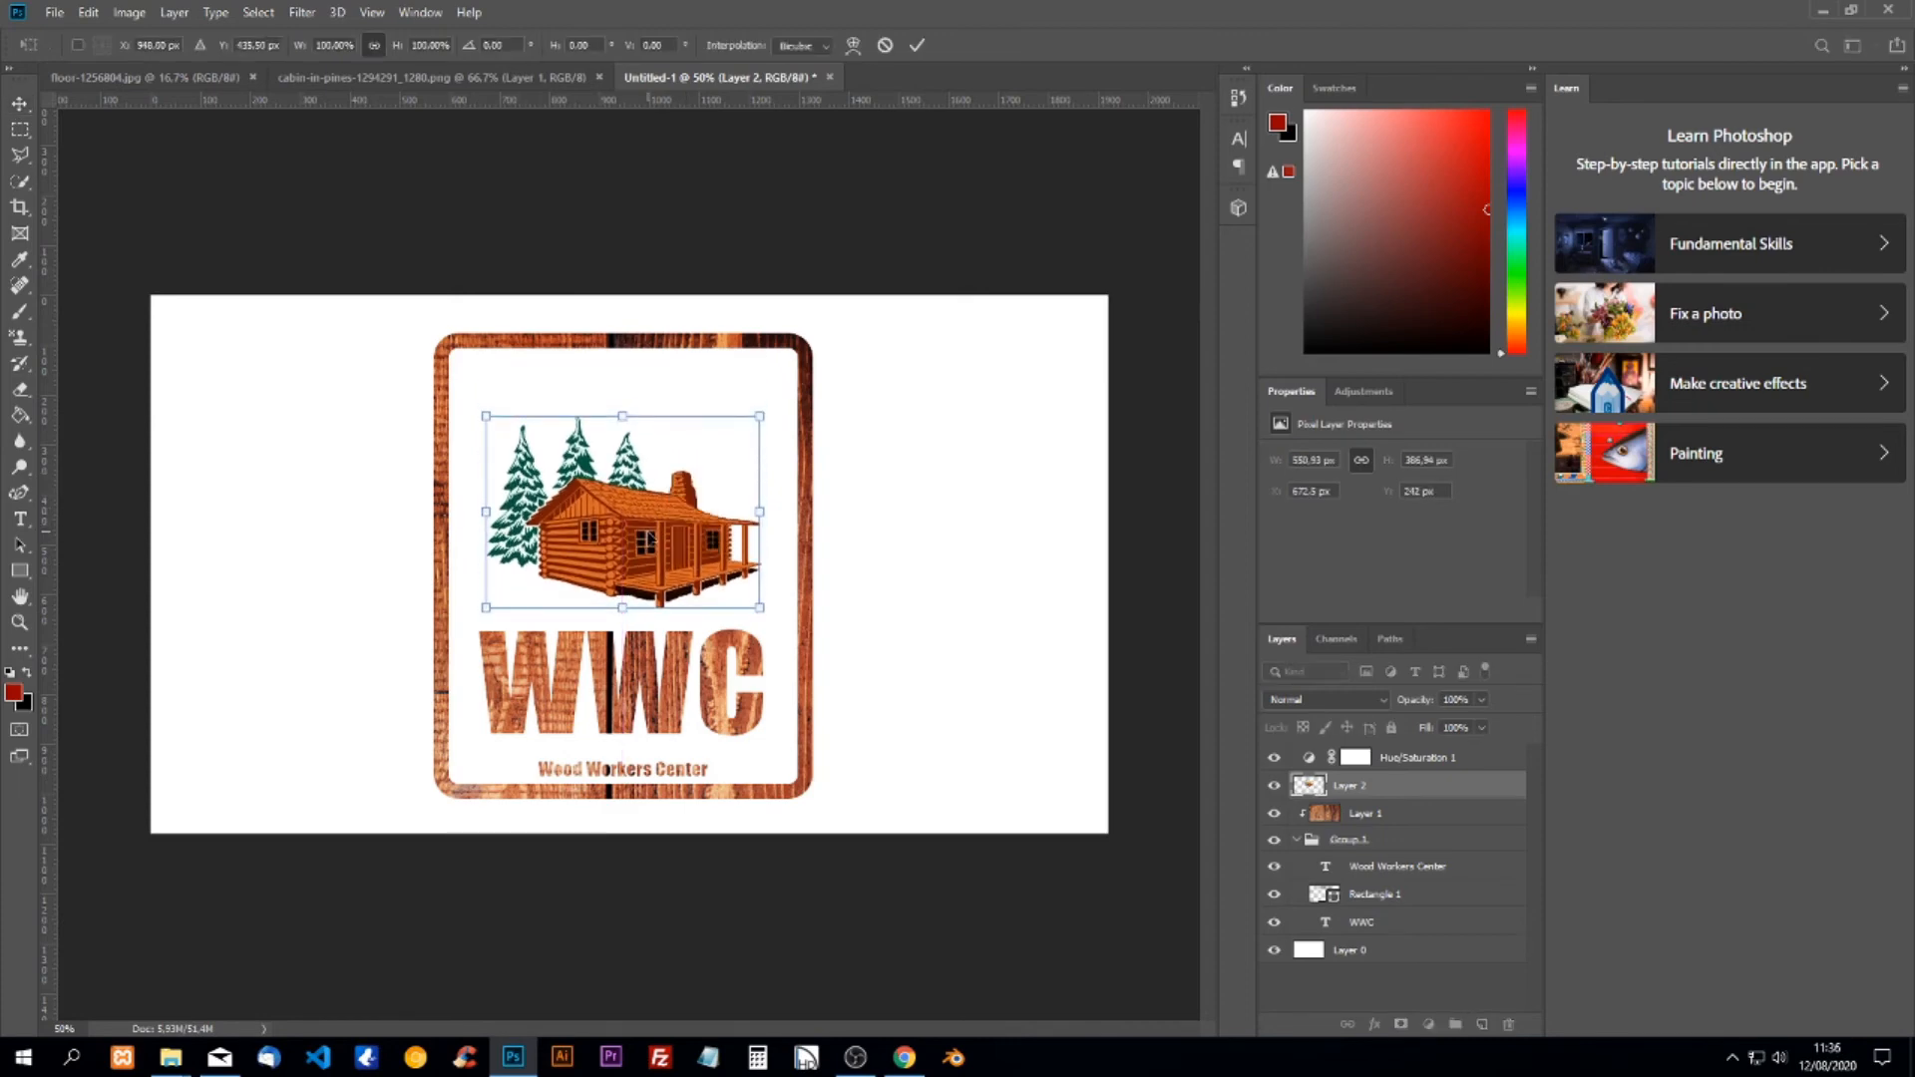
Lower the top edge of the Rectangle 1 frame to just above the trees, reducing its height to about 87%.
click(1372, 895)
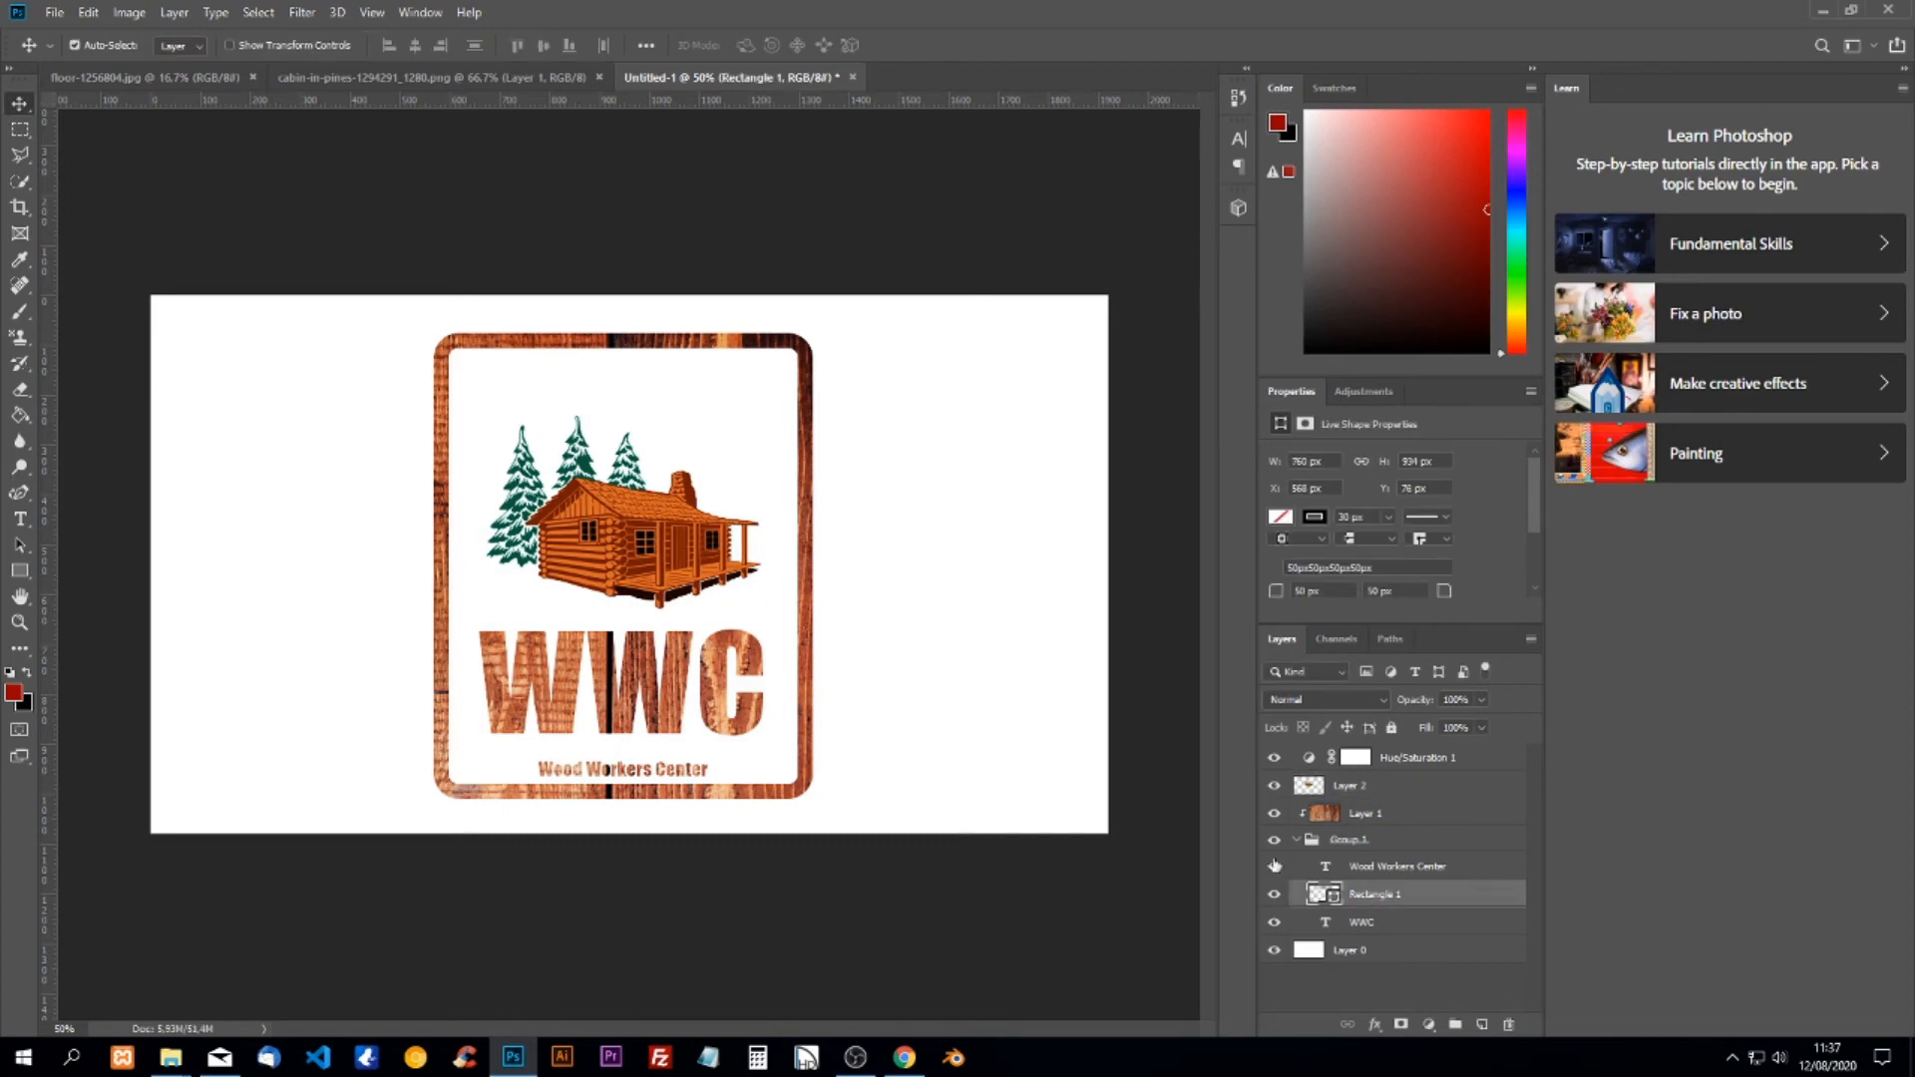
key(ctrl+t)
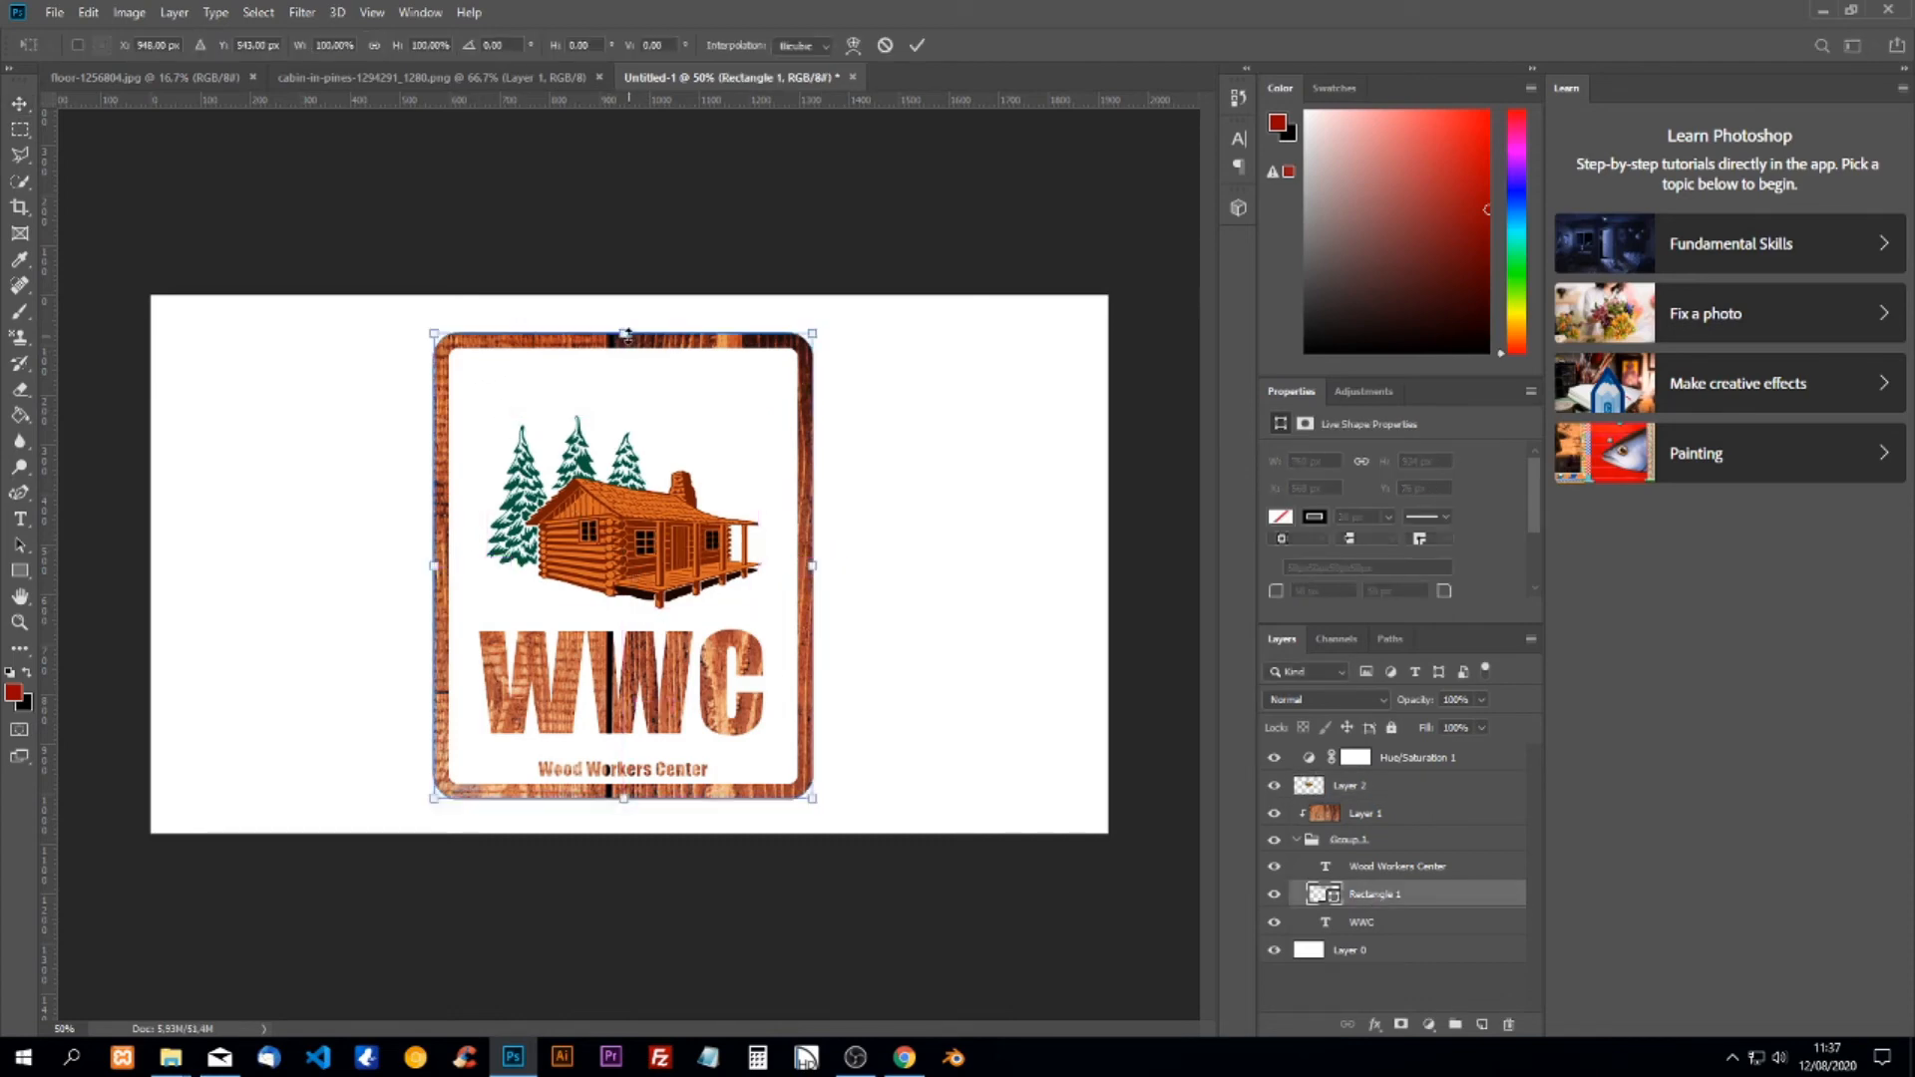
drag(627, 335, 631, 396)
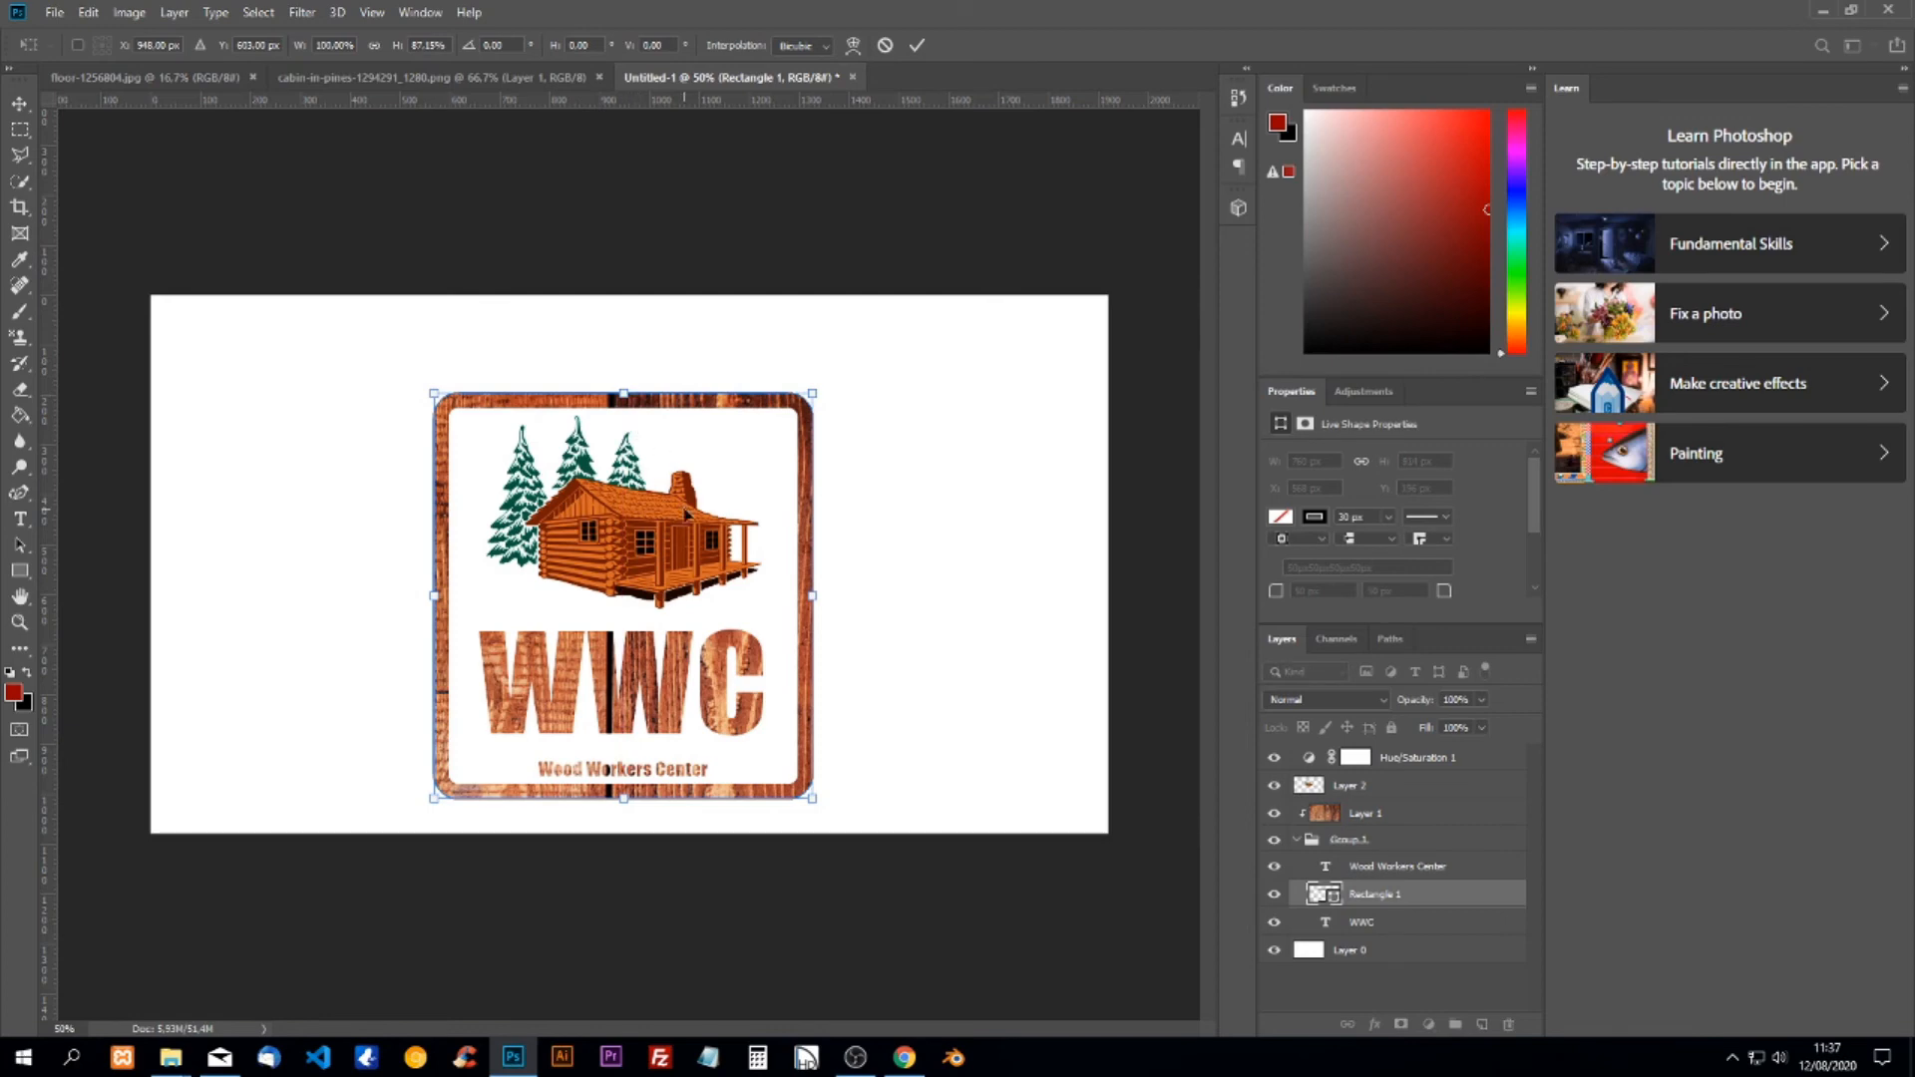
key(Return)
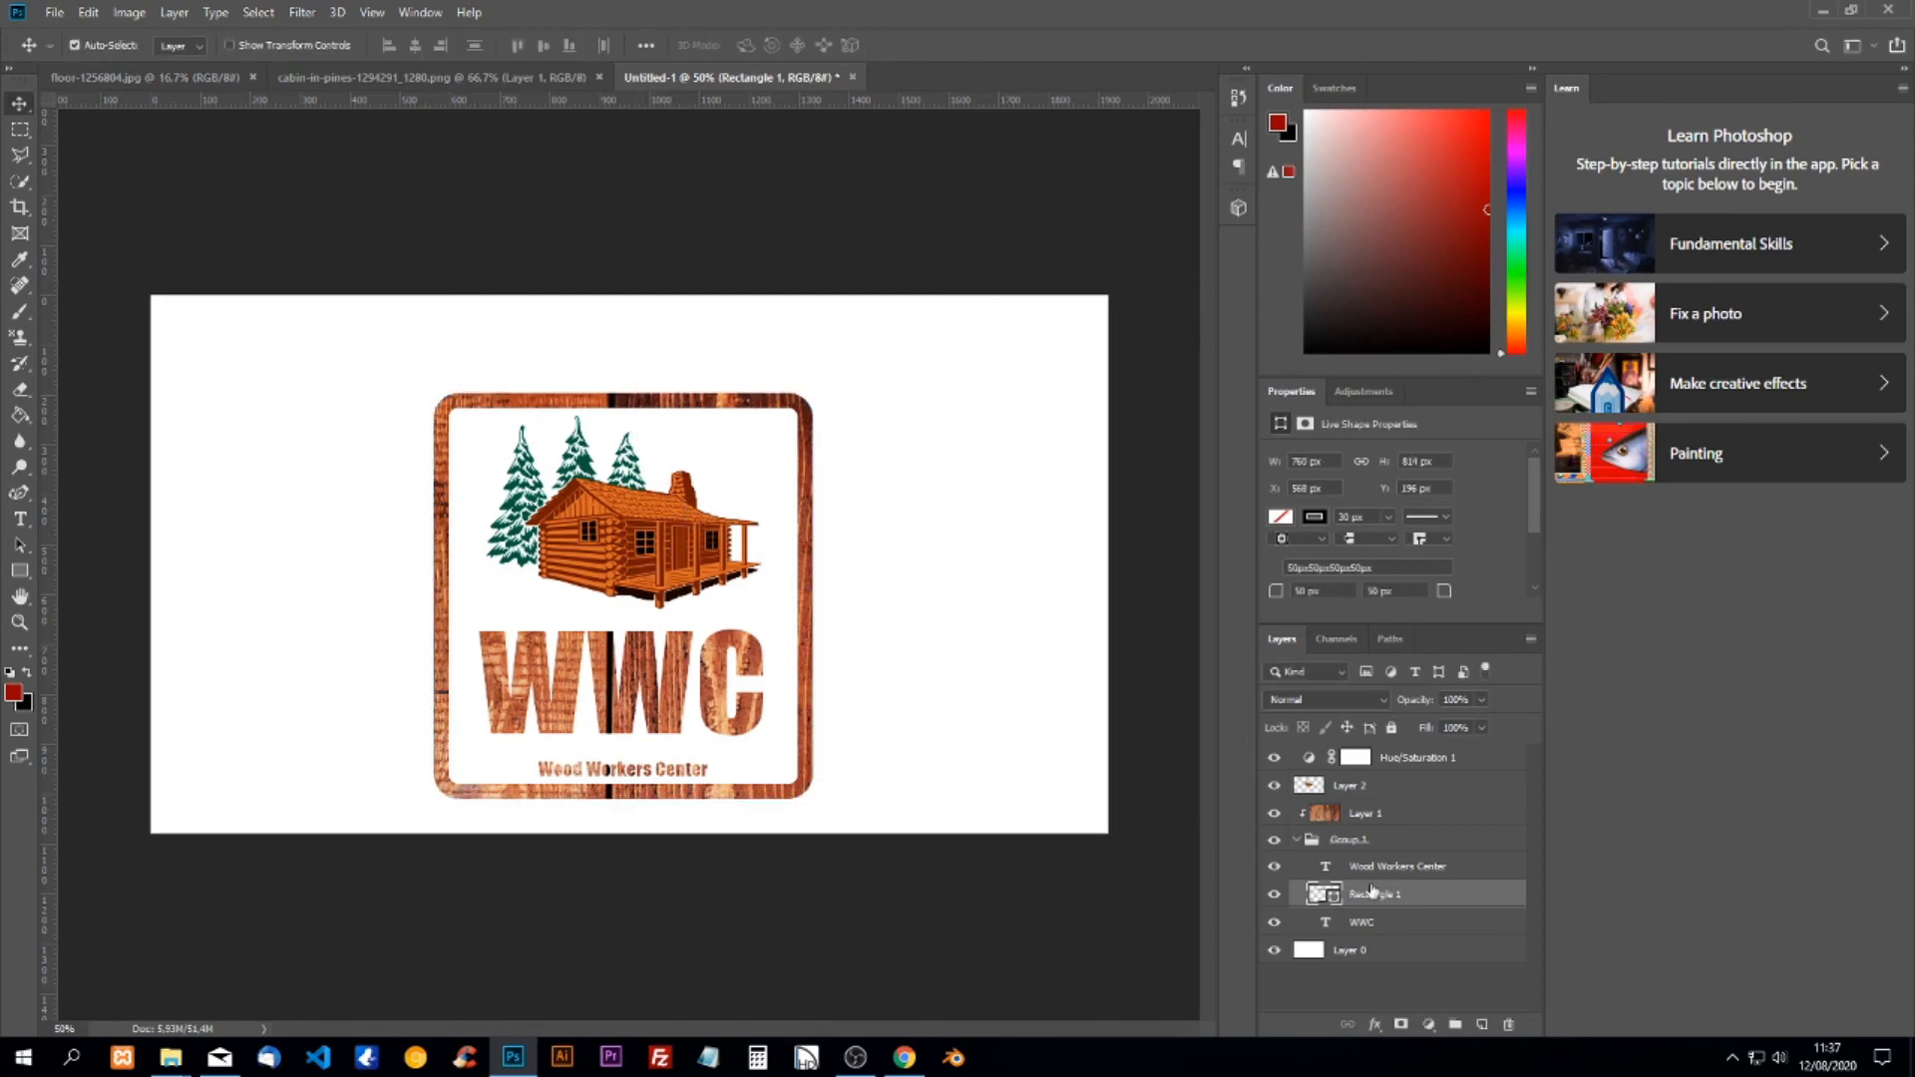
Move the cabin, wood texture and logo group together slightly upward, centring the logo vertically on the canvas.
click(1296, 840)
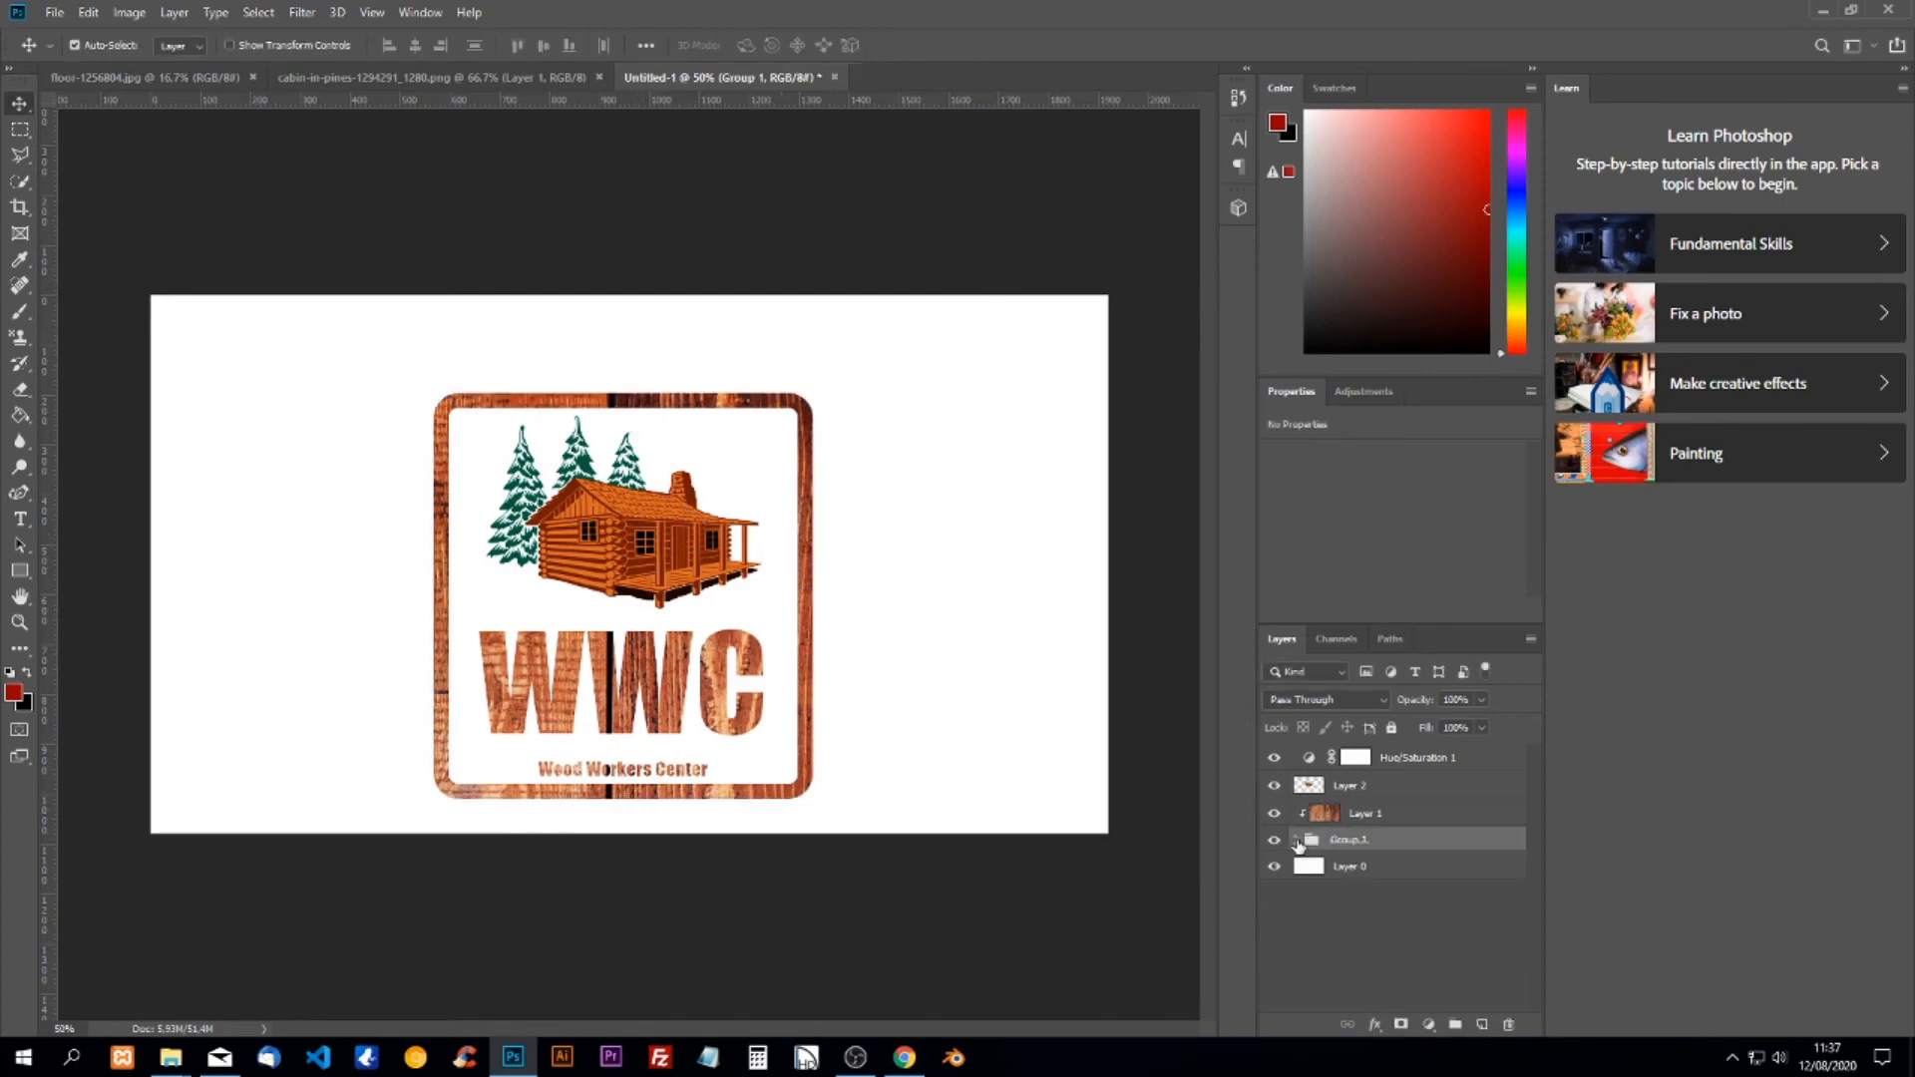
ctrl+click(1357, 786)
ctrl+click(1366, 814)
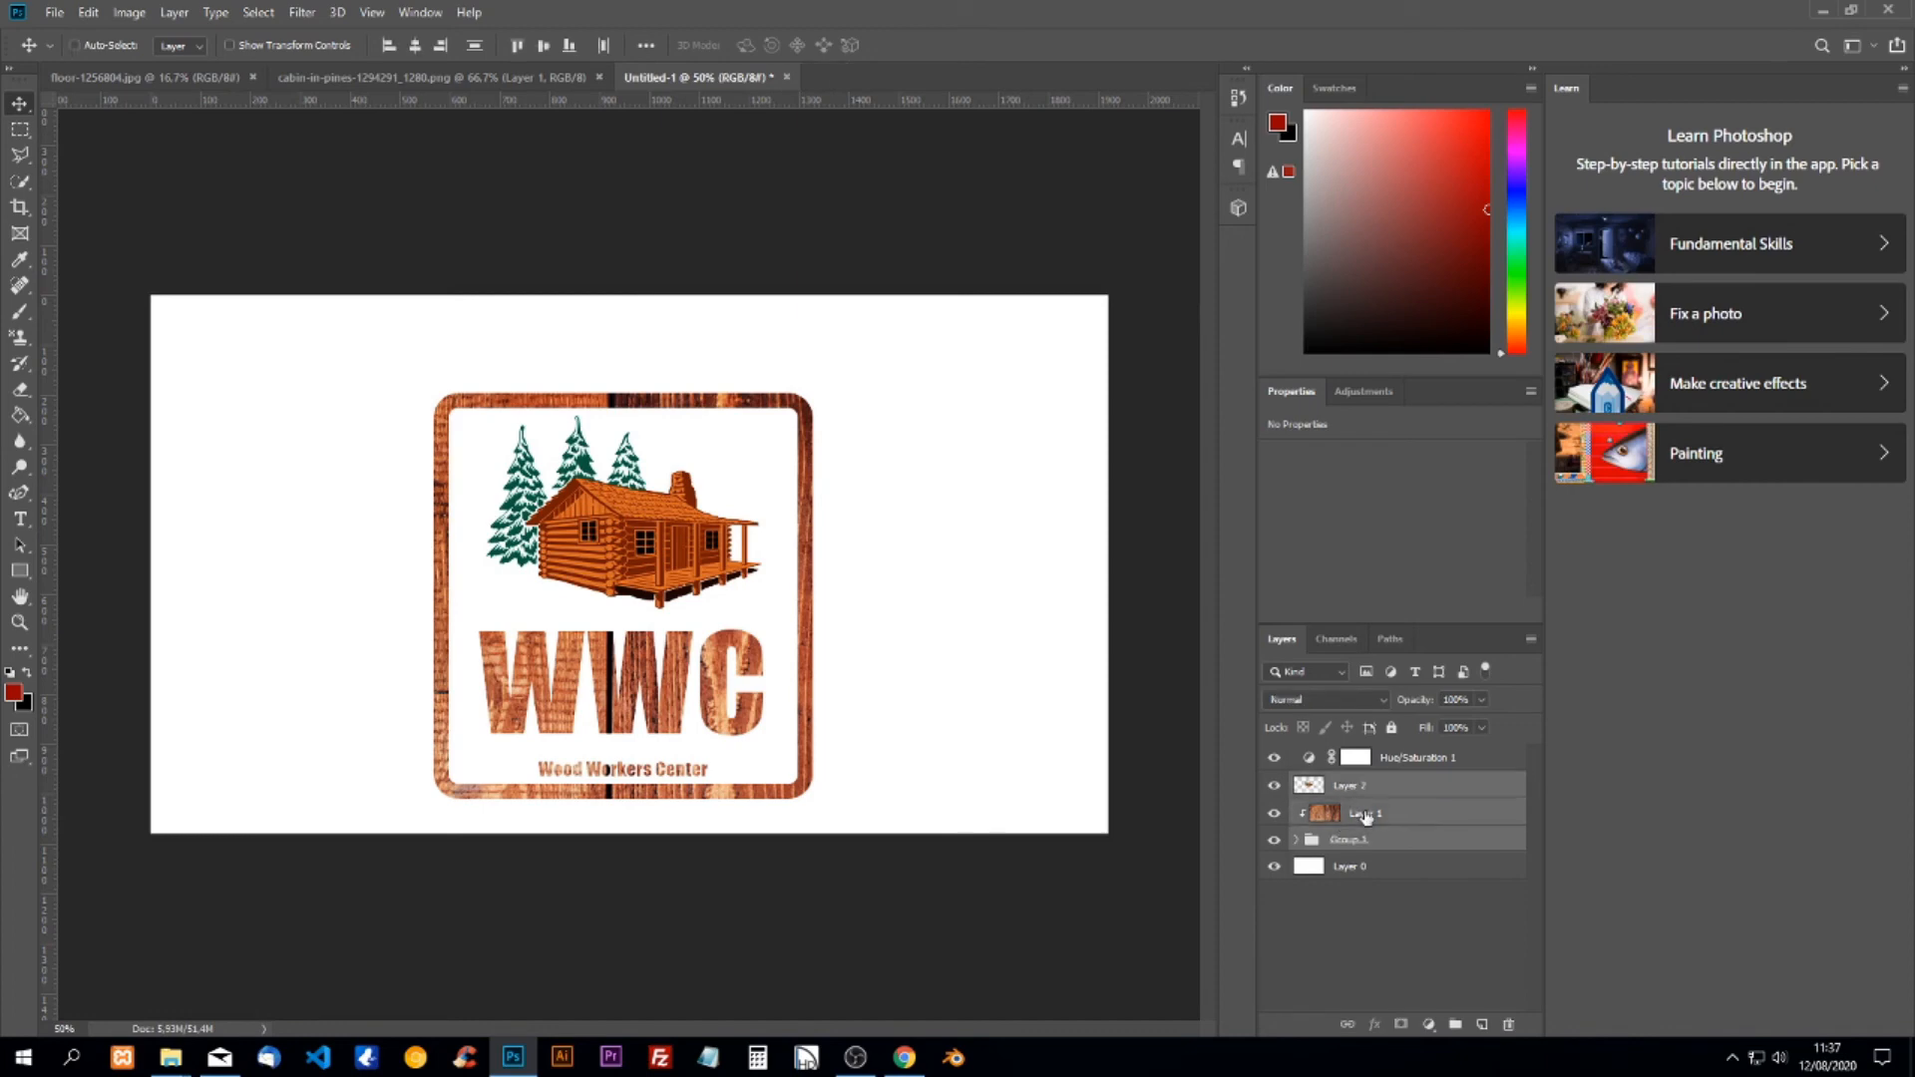
key(ctrl+t)
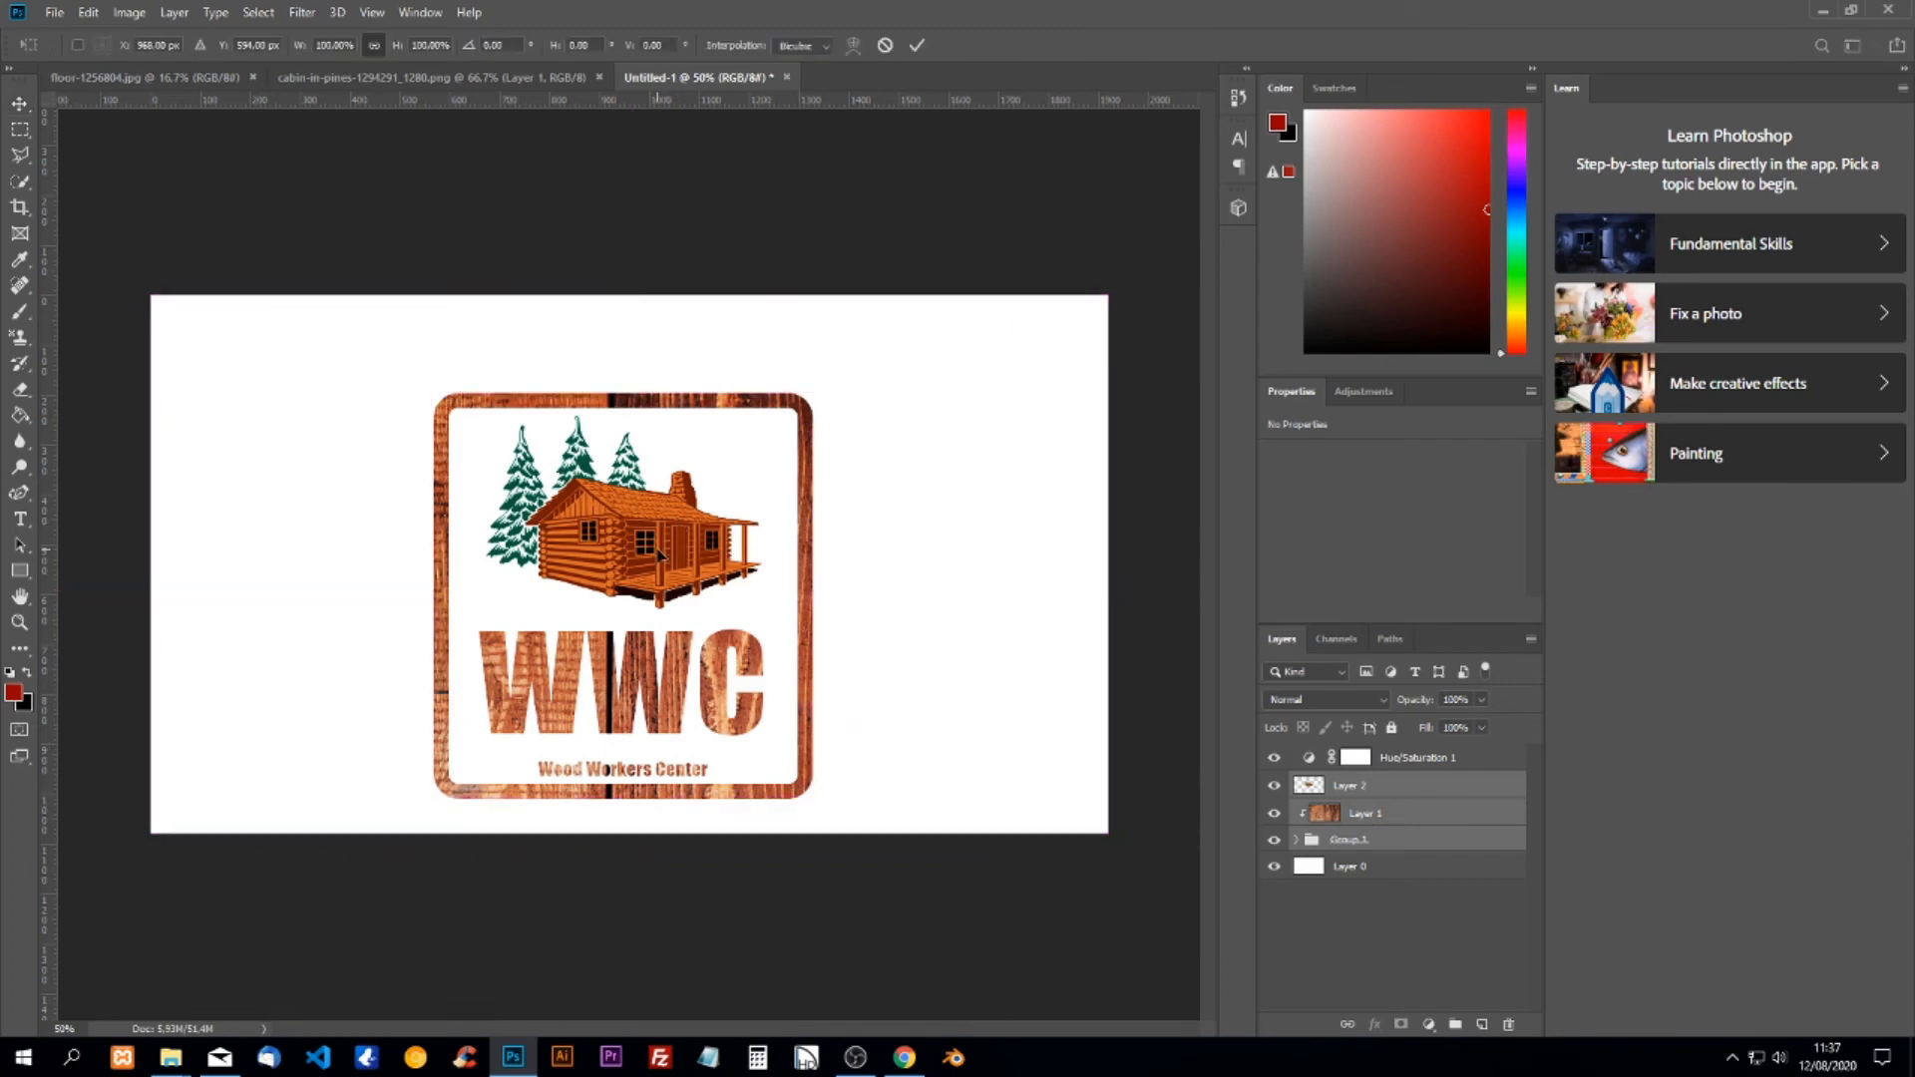
drag(655, 565, 651, 533)
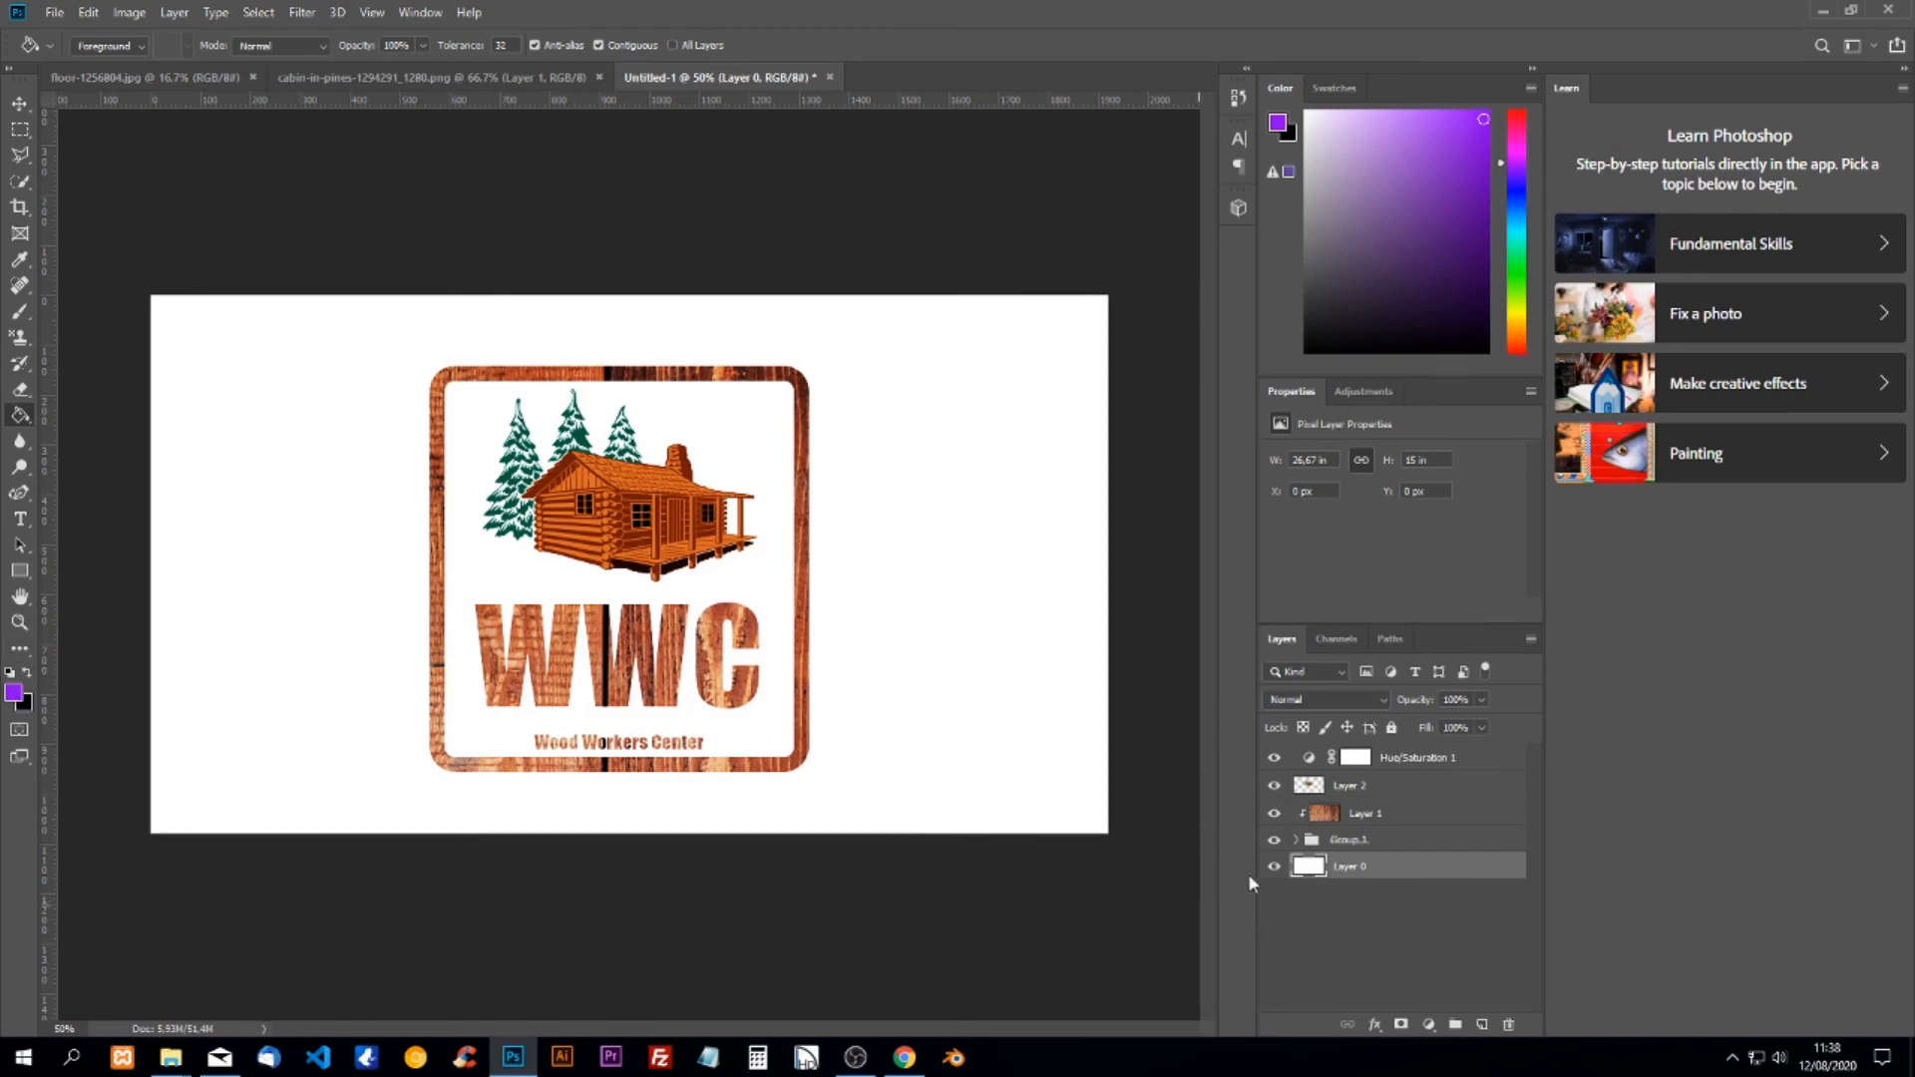
Hide the white background layer to check the logo on transparency, and show the layer again.
click(1274, 867)
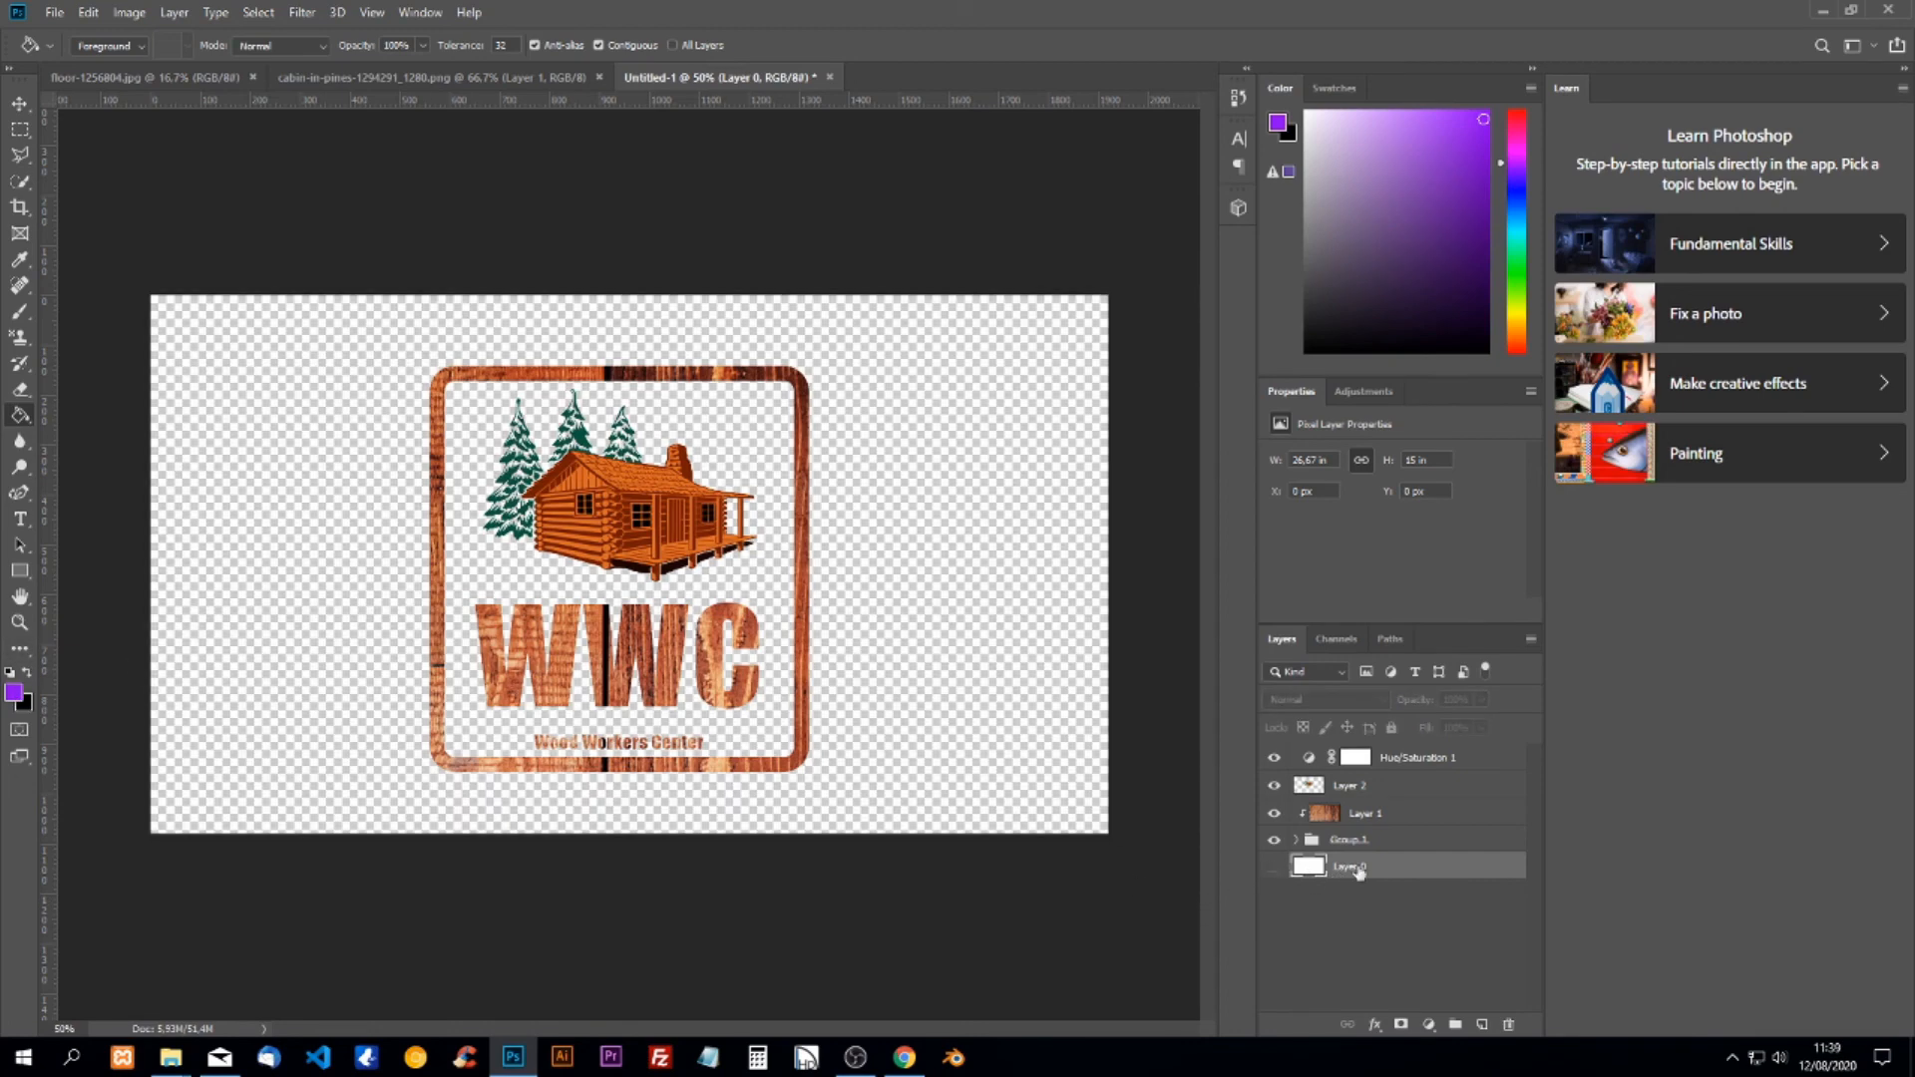
right_click(1355, 941)
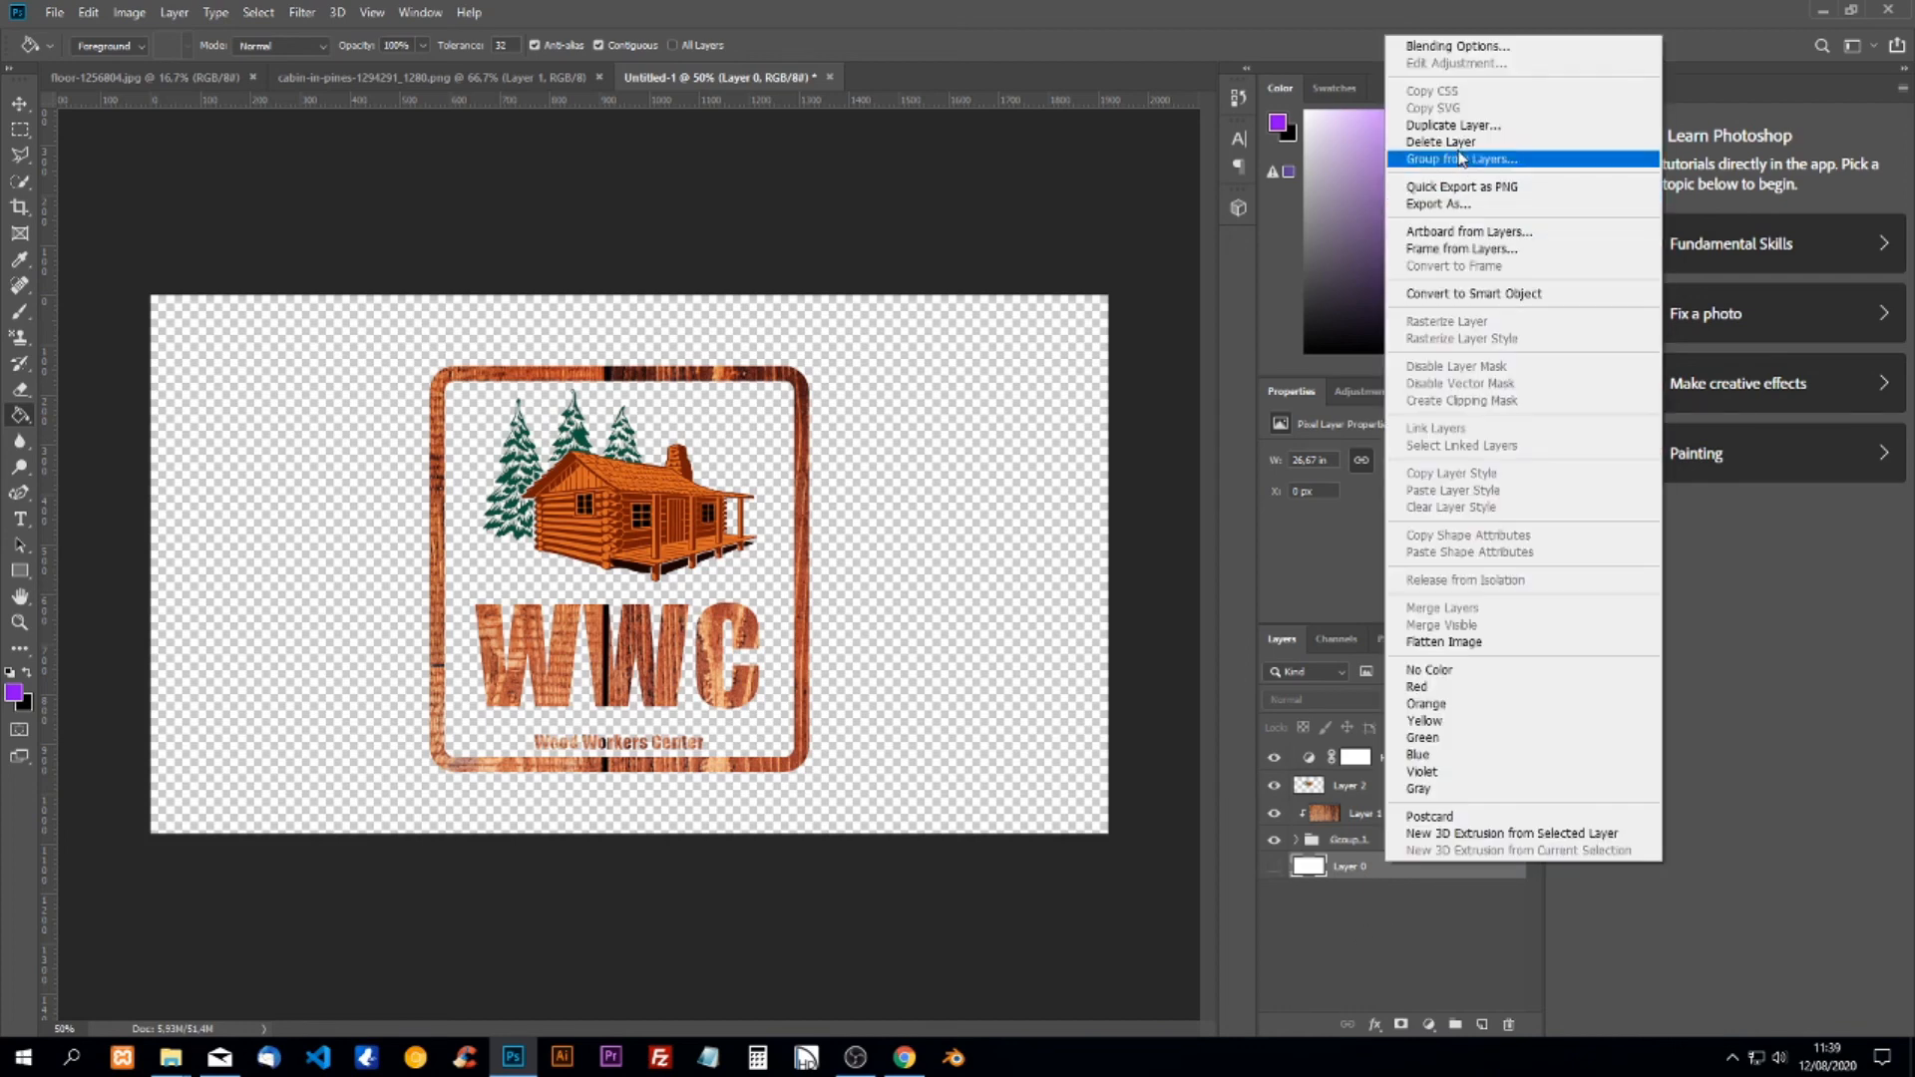
click(1351, 918)
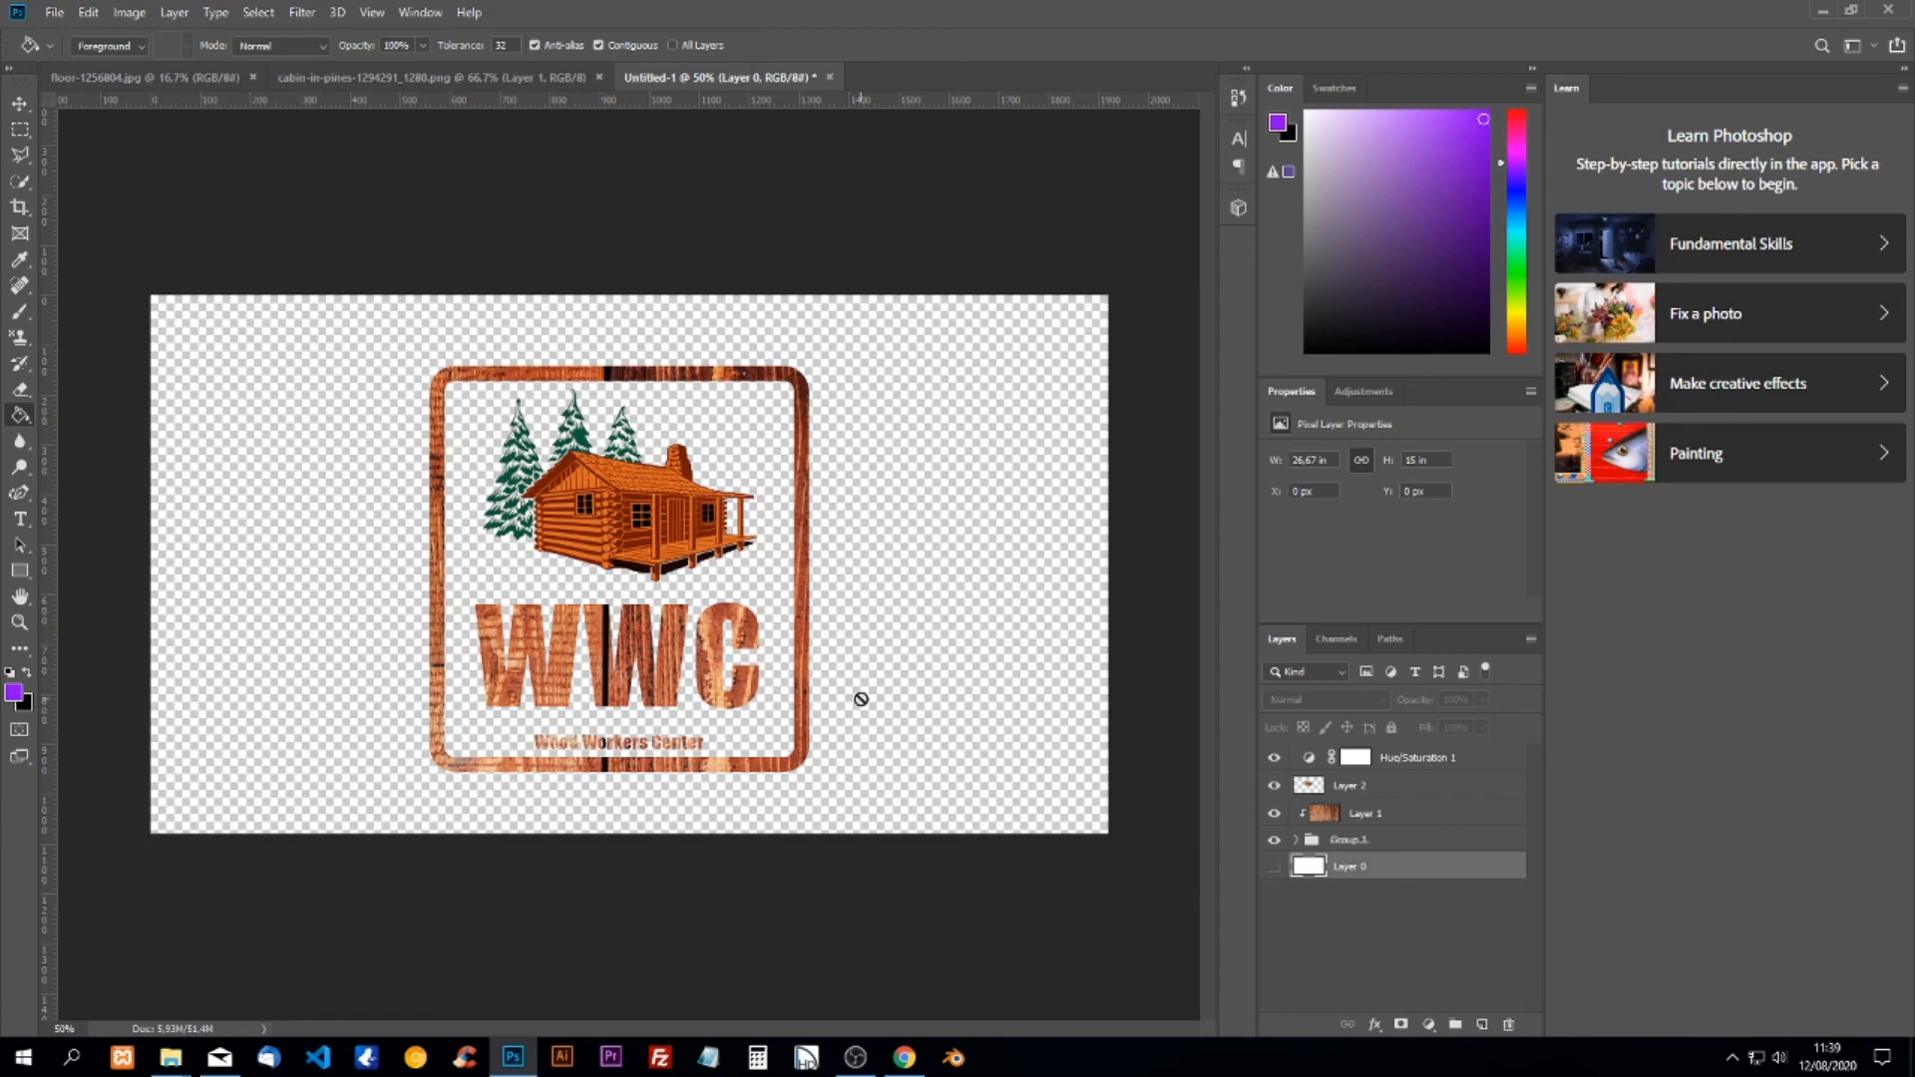
click(1274, 867)
Try filling the background layer with orange f6aa08, and with green in its place.
click(18, 696)
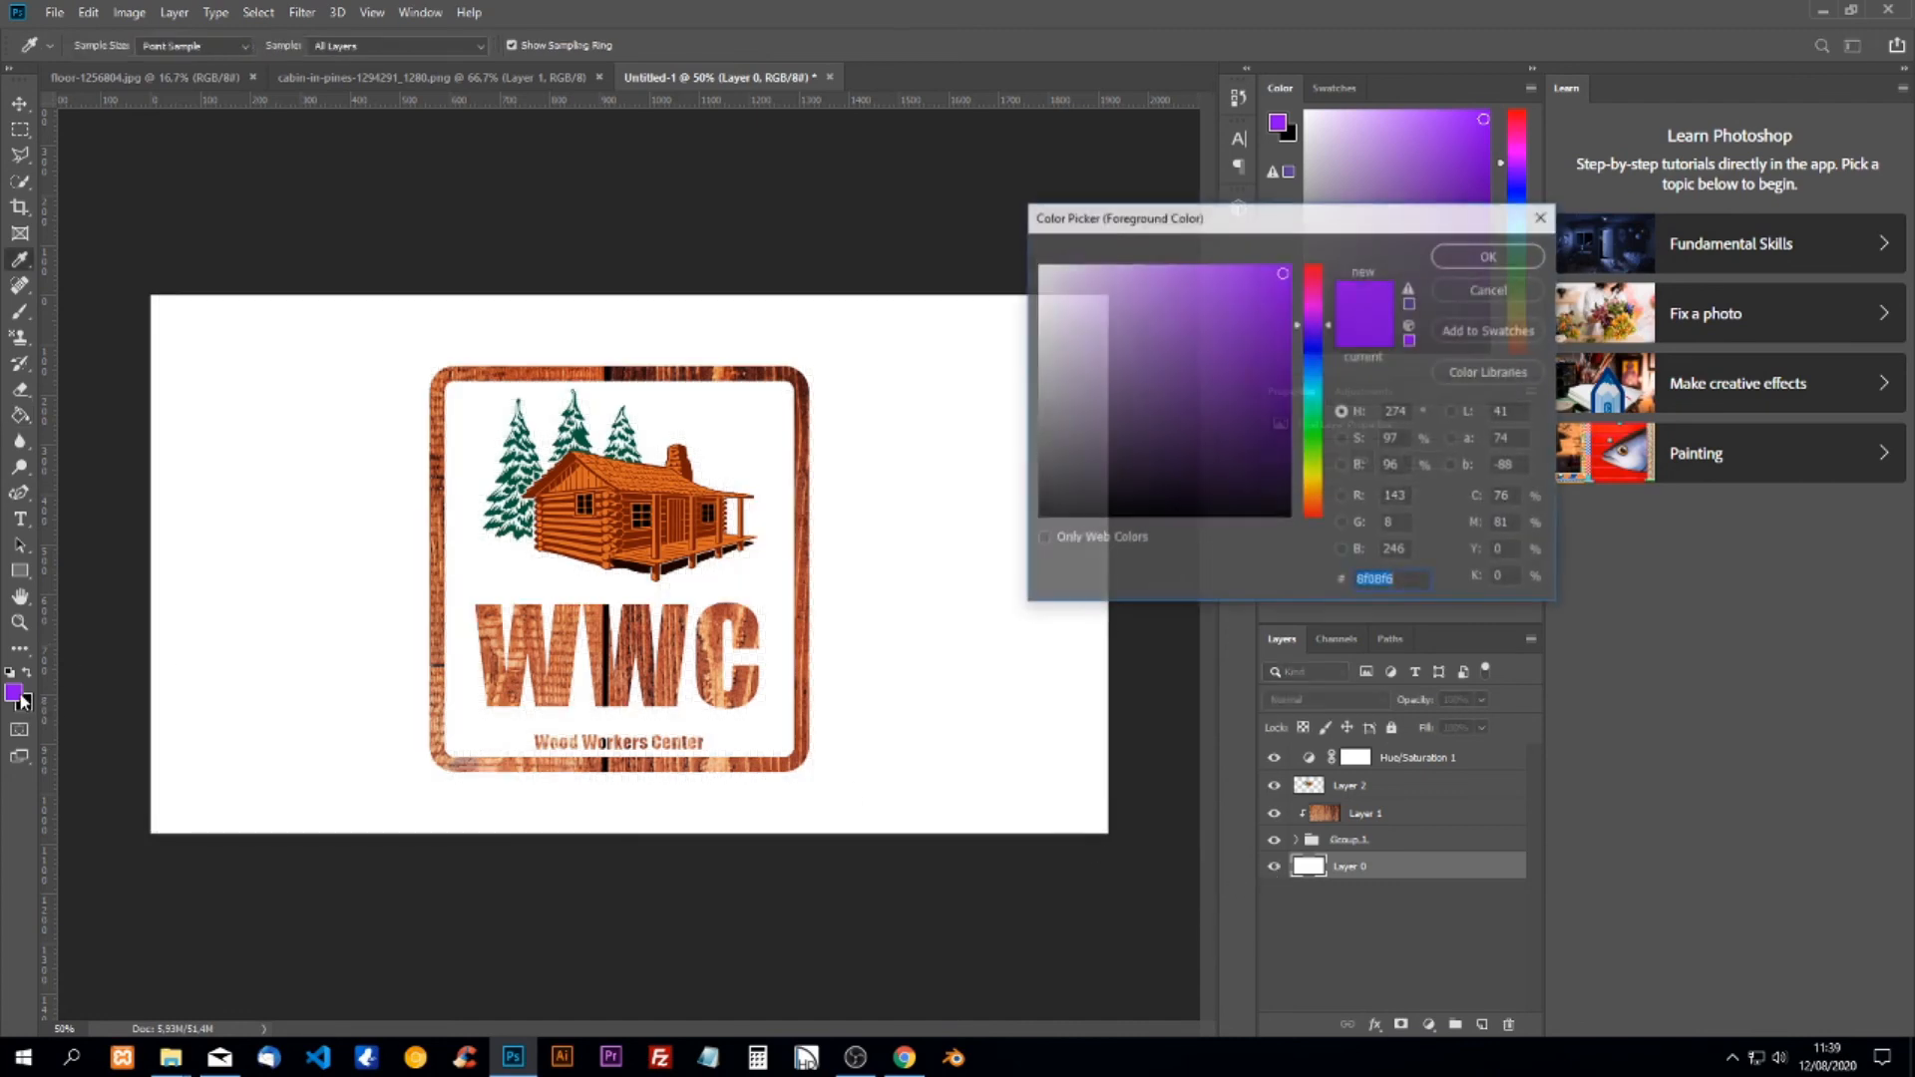
drag(1325, 447, 1319, 496)
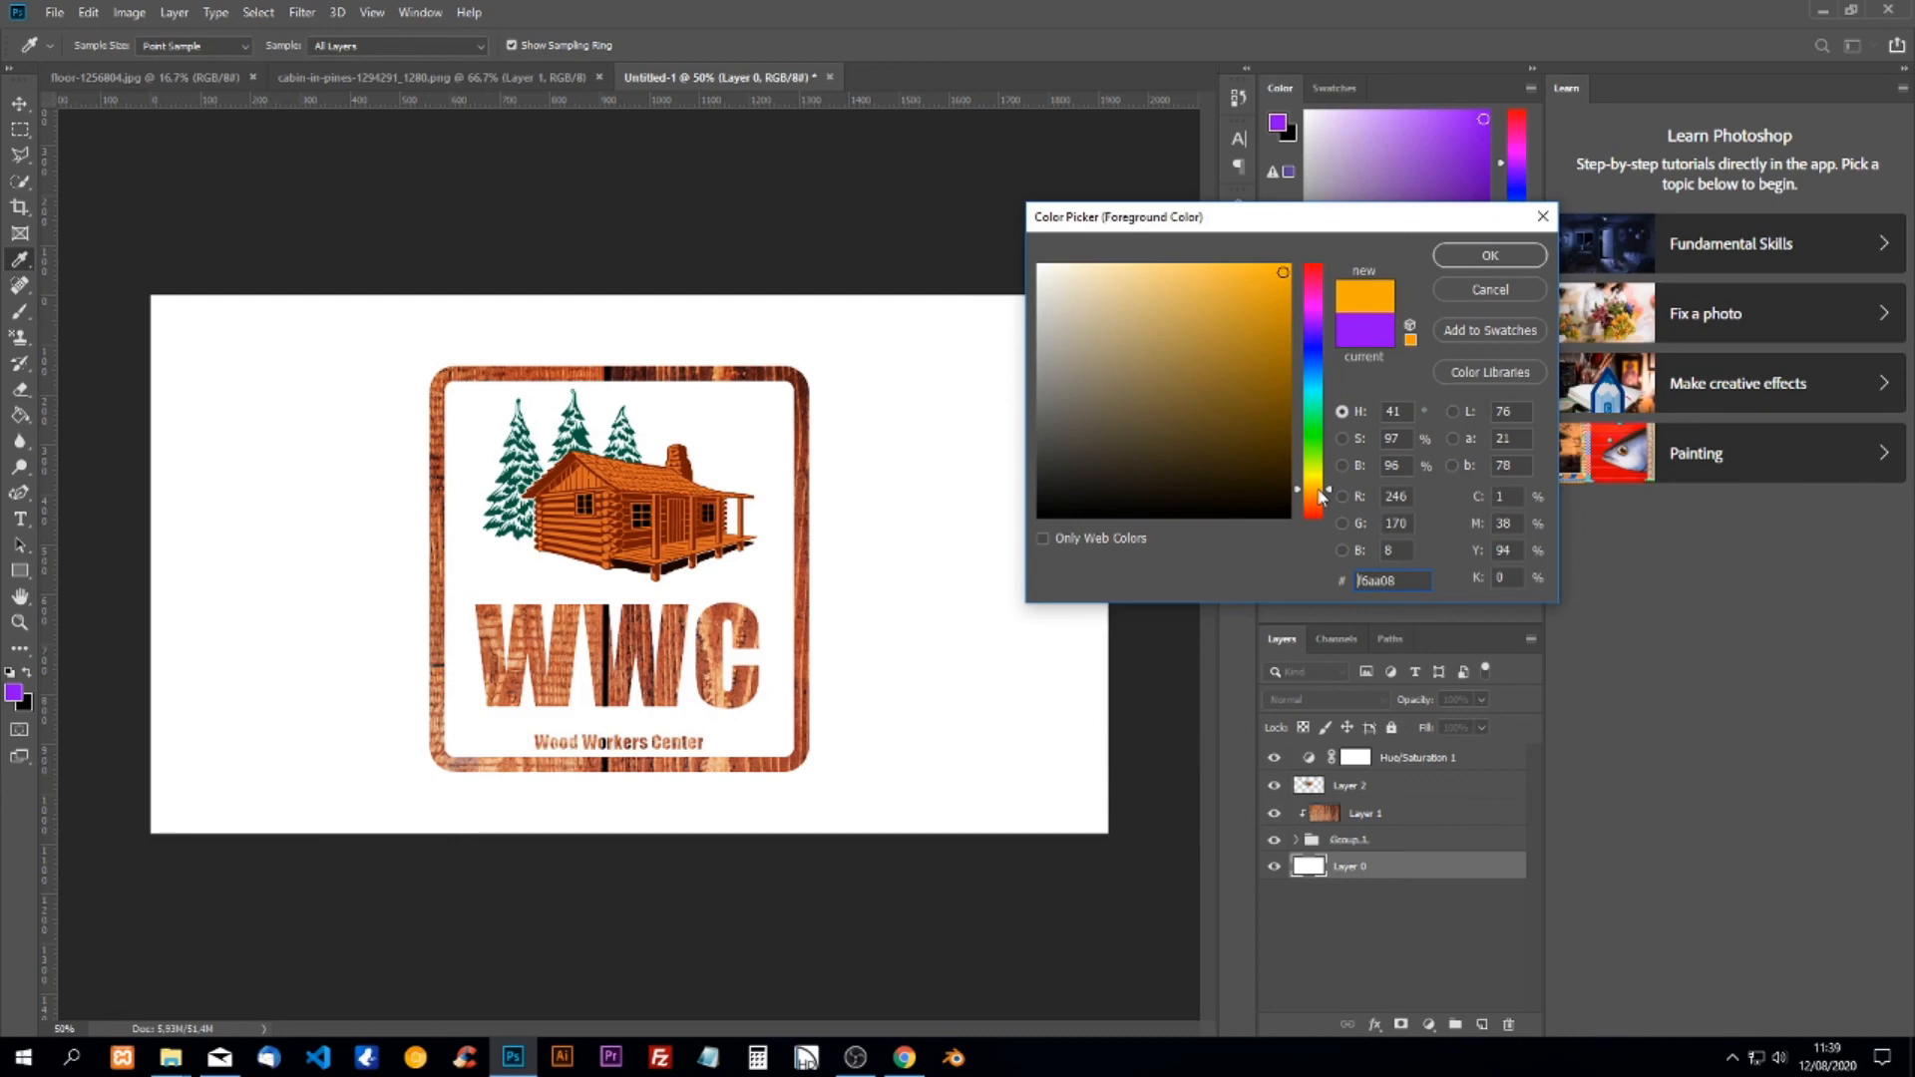
click(1489, 257)
click(1057, 660)
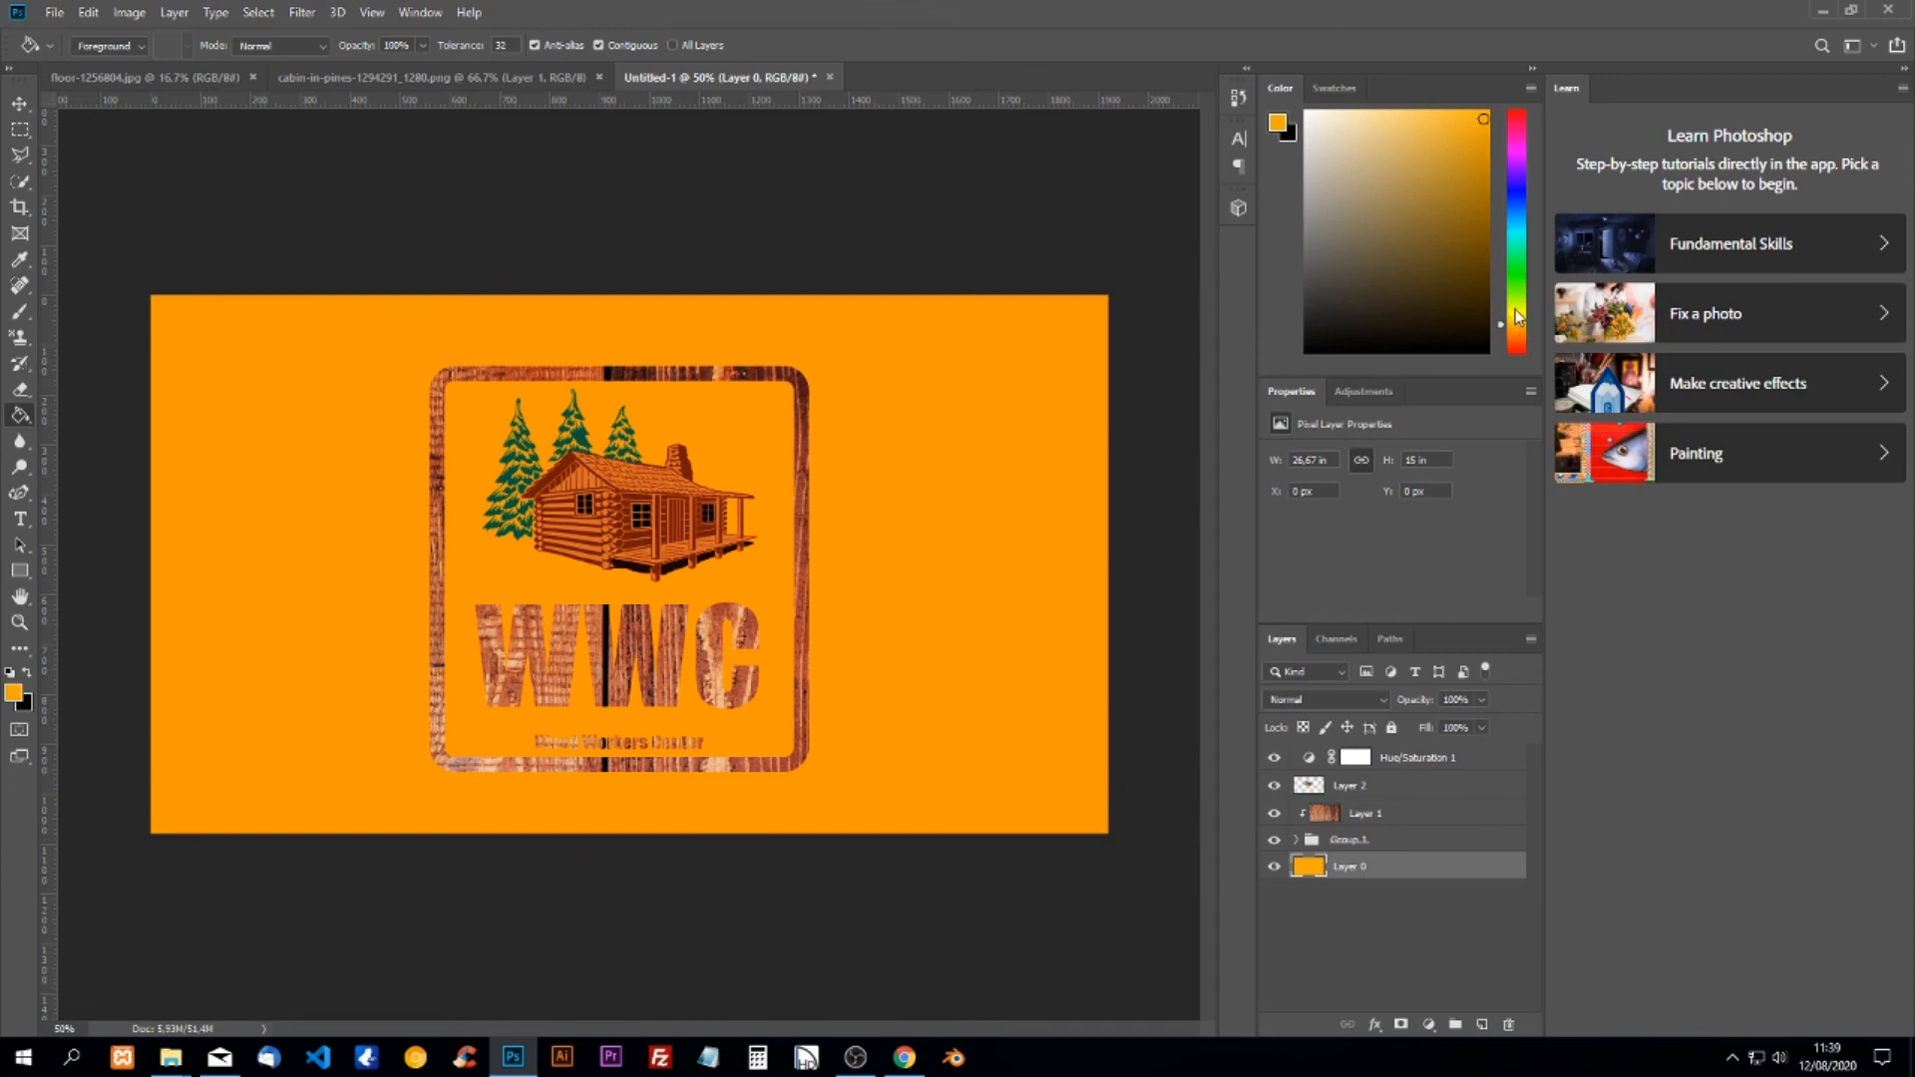
drag(1517, 317, 1488, 199)
click(1050, 630)
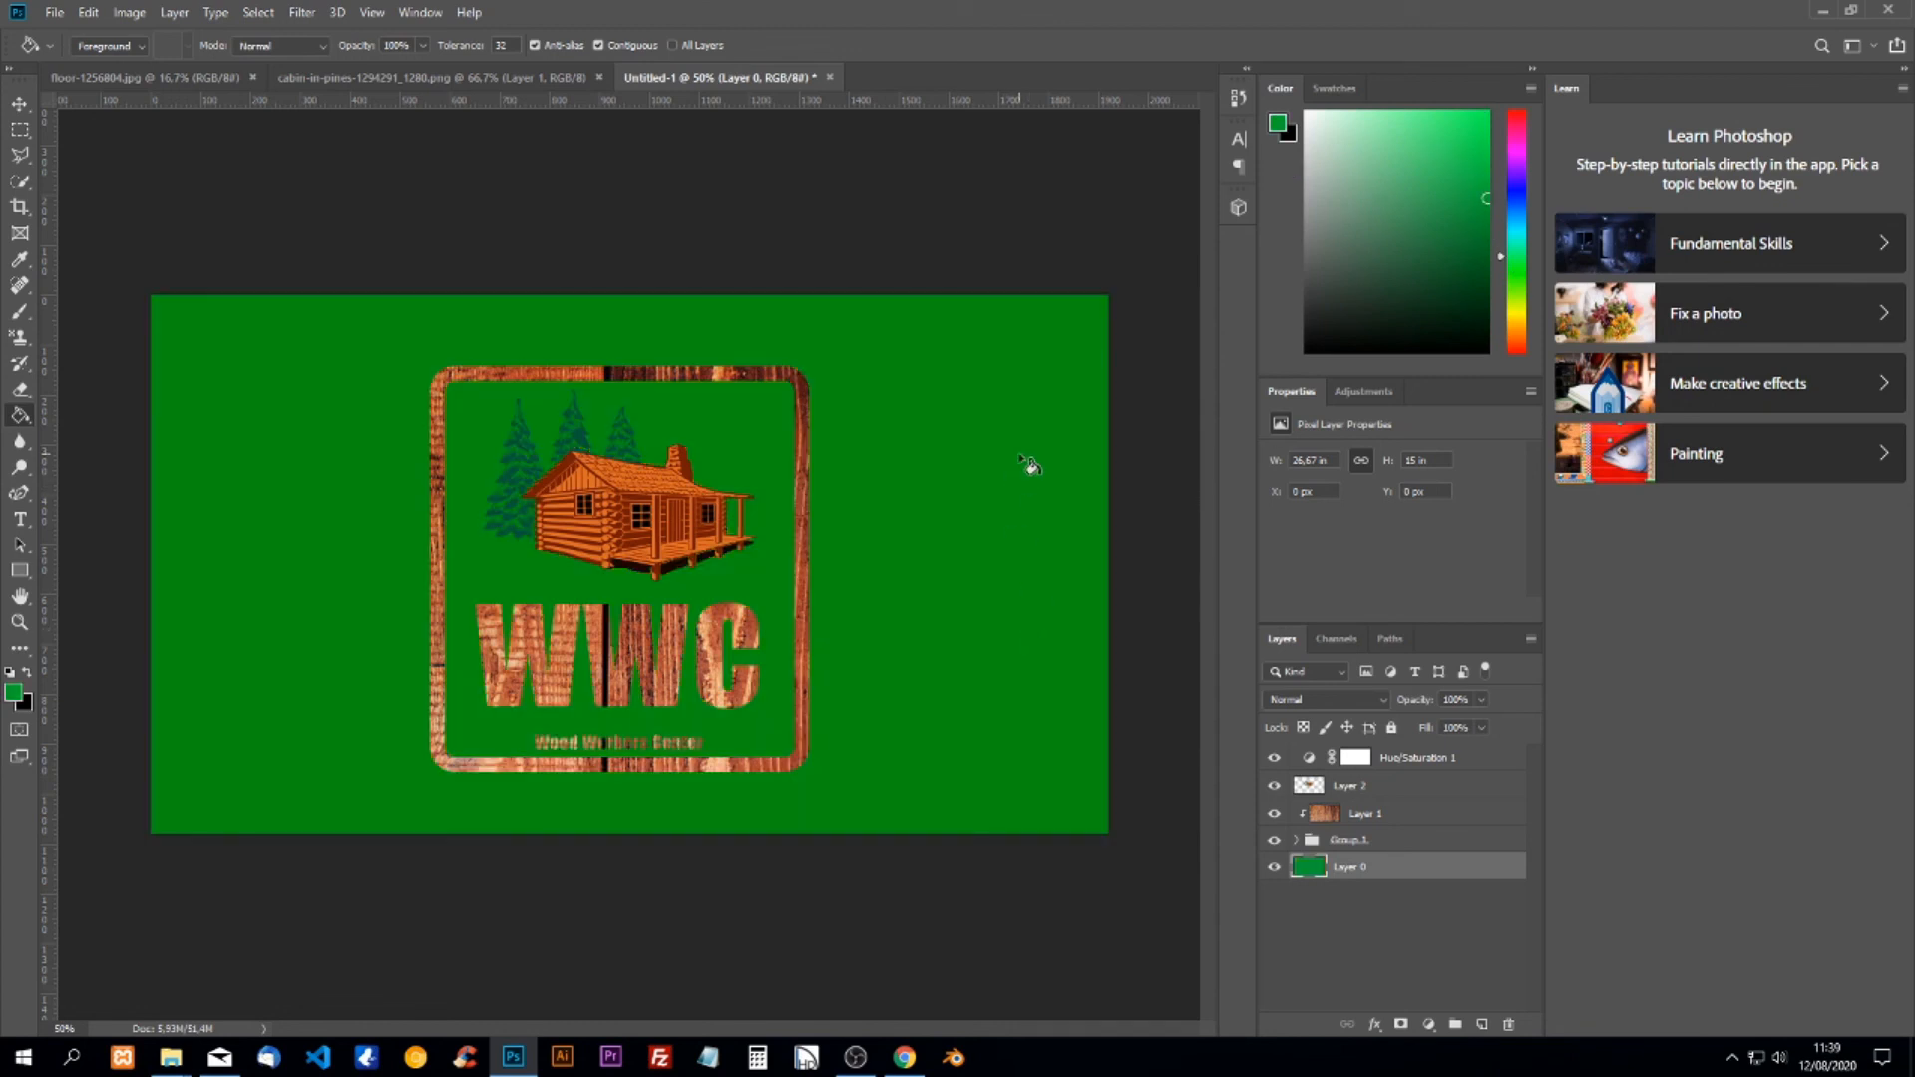
Fill the background layer with a bright, fully saturated orange.
drag(1512, 321, 1509, 326)
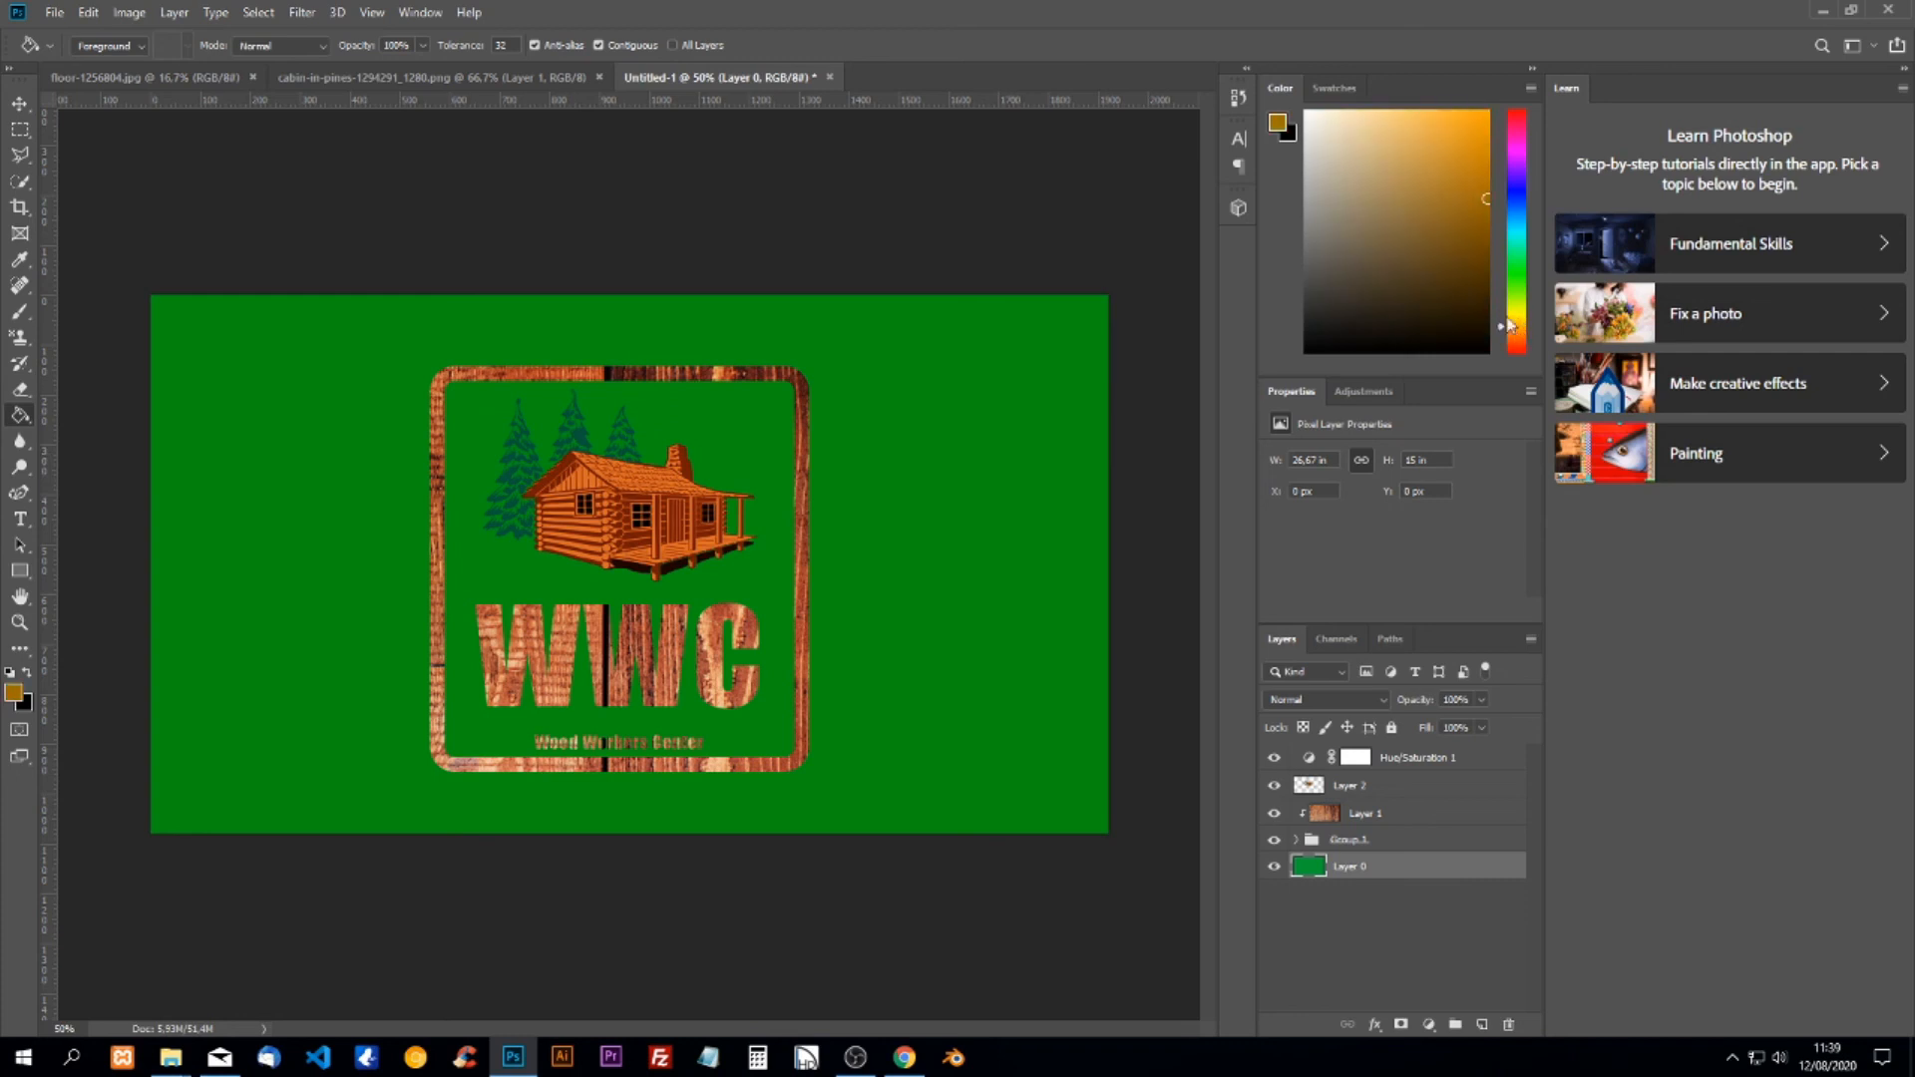
click(1487, 112)
click(1053, 599)
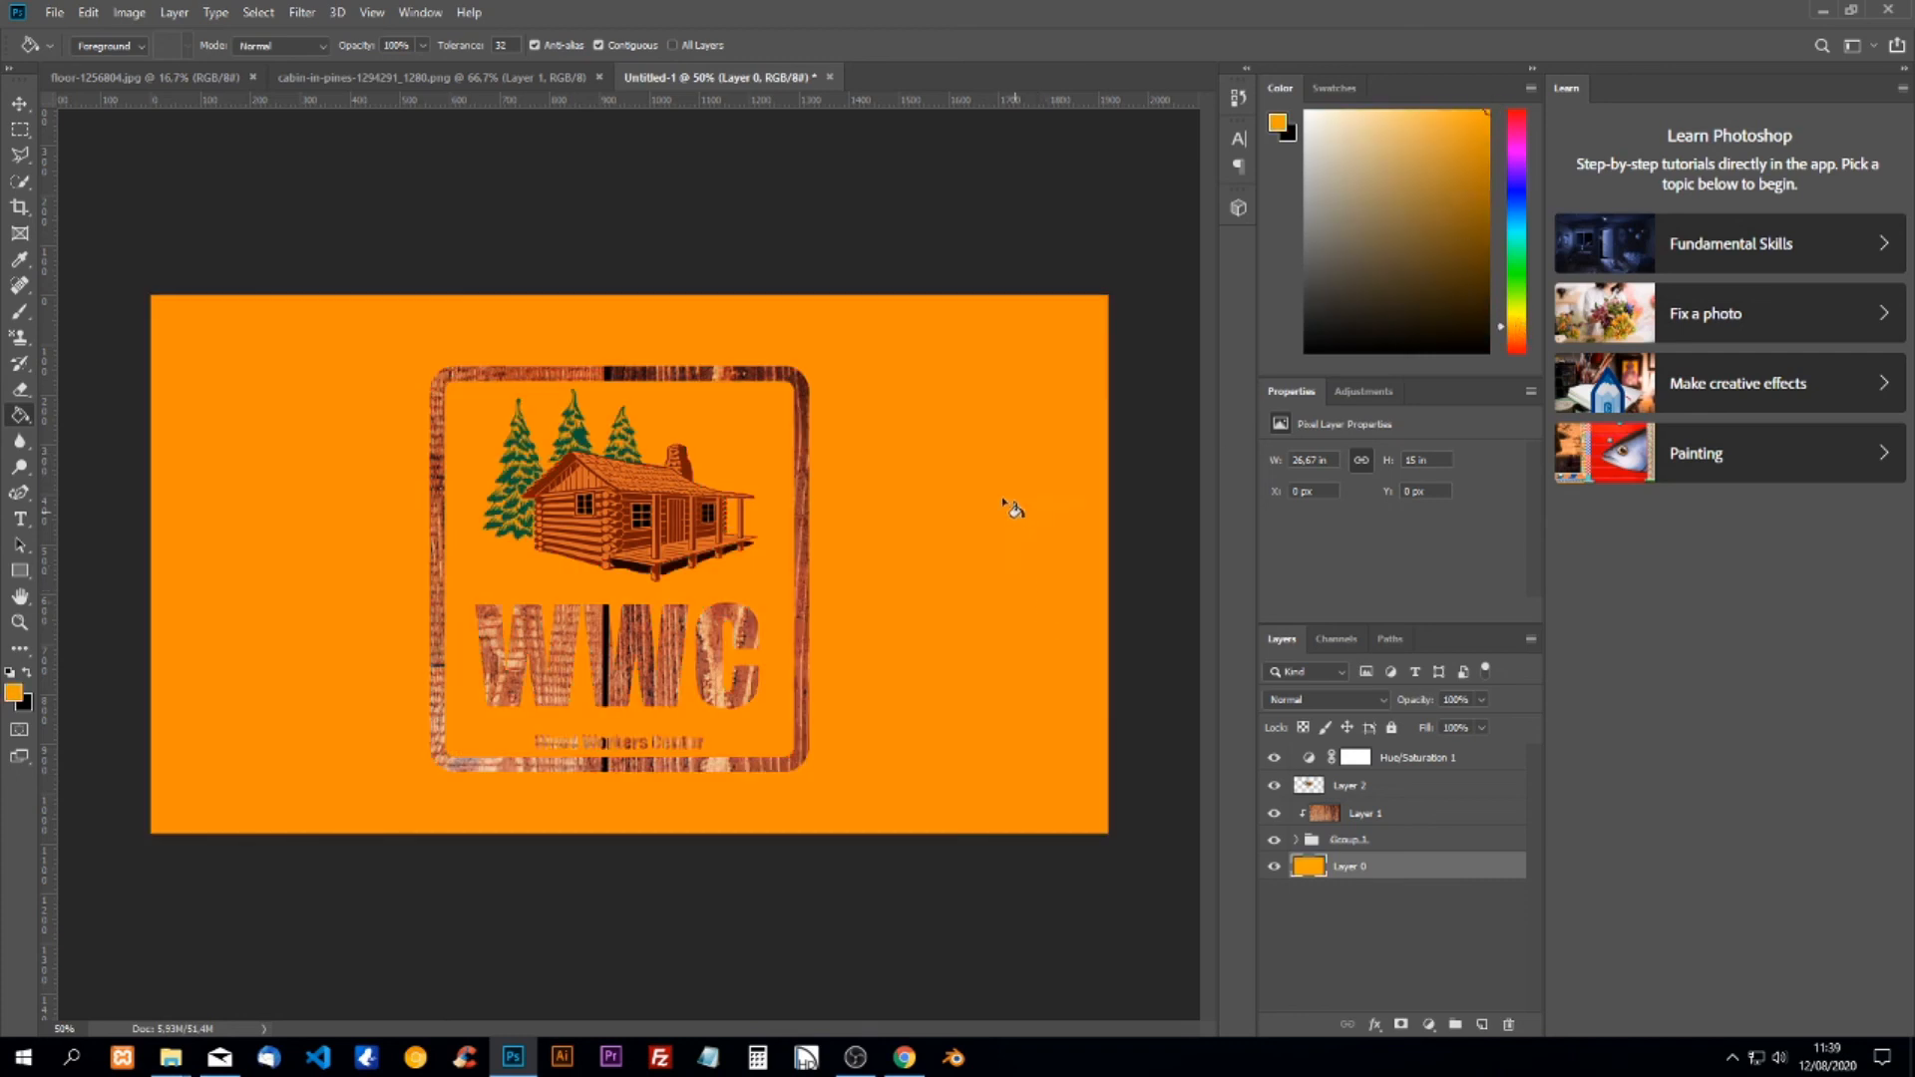